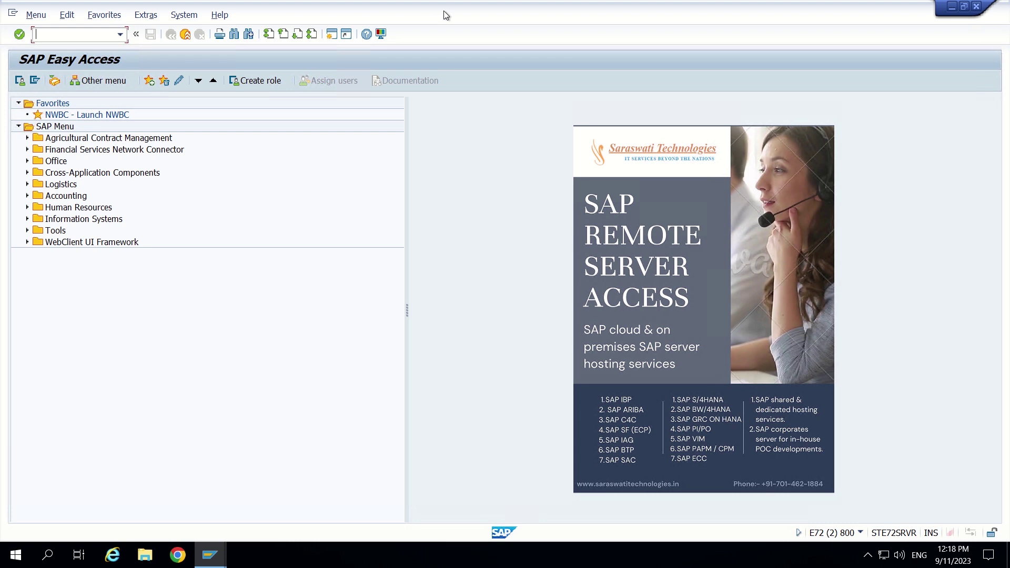
- Launch NWBC, open the /nwbc cockpit maximized, and go to the Customer Governance work center
type("md")
key("BackSpace")
key("BackSpace")
type("nwbc")
key("Return")
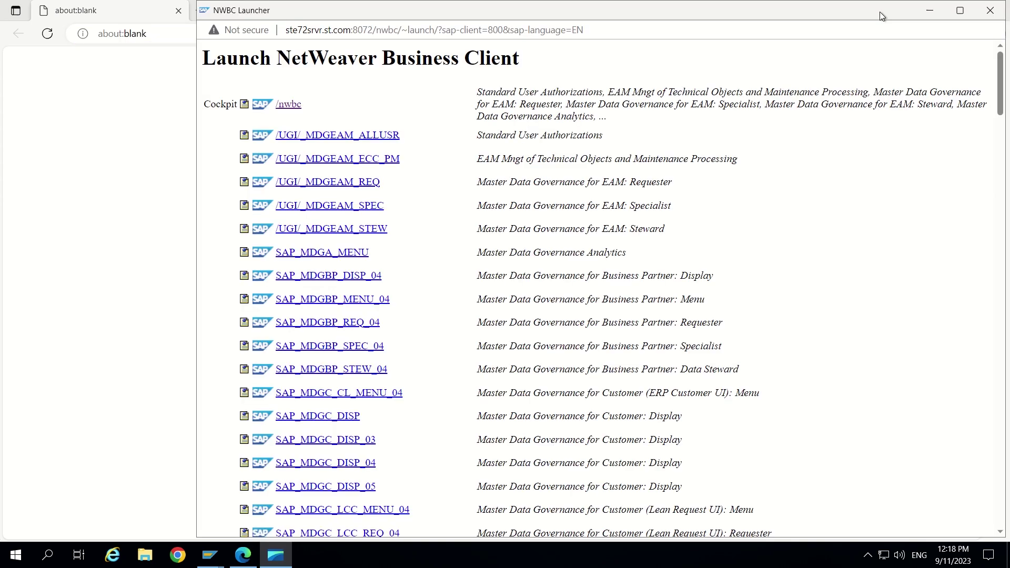
left_click(288, 105)
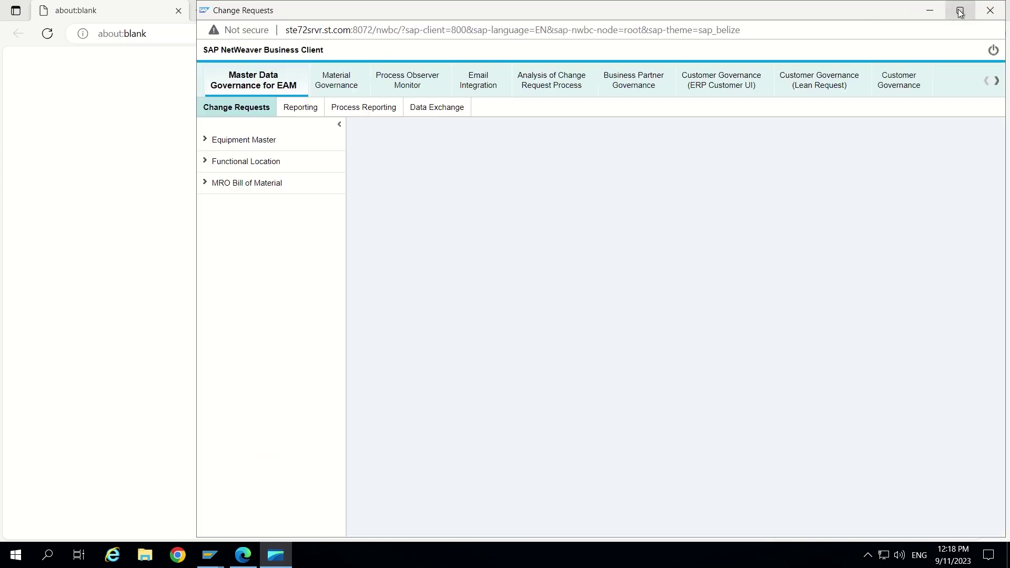
left_click(959, 10)
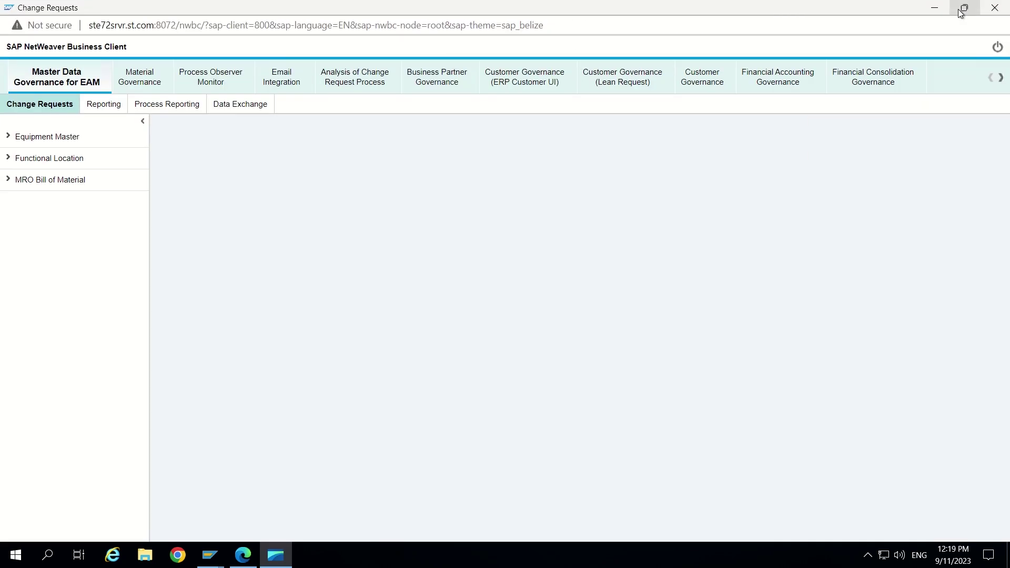
left_click(707, 84)
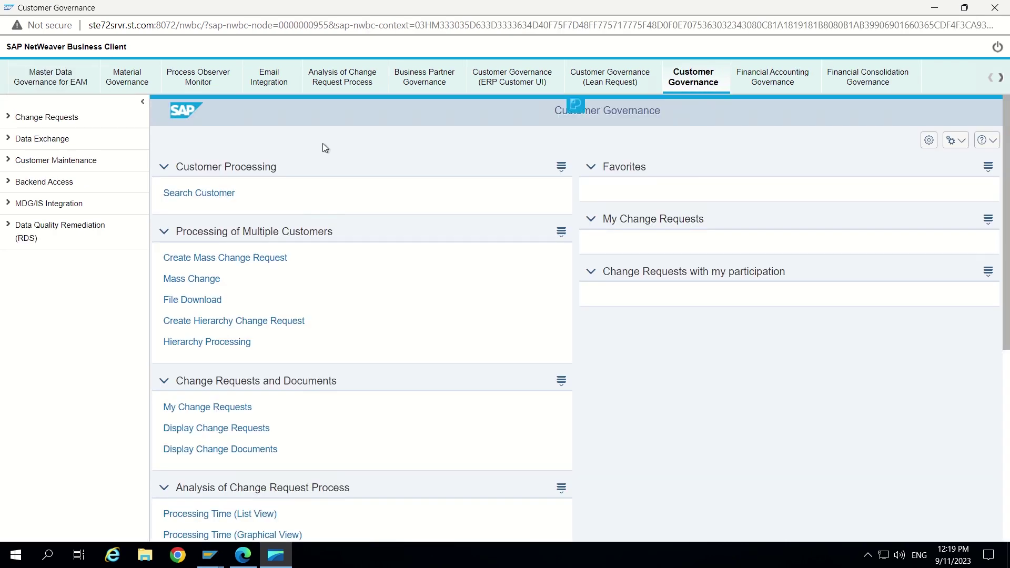
- Search customers by Name 1 'HINDUSTAN STORES', returning partners 612300 and 612301
left_click(191, 195)
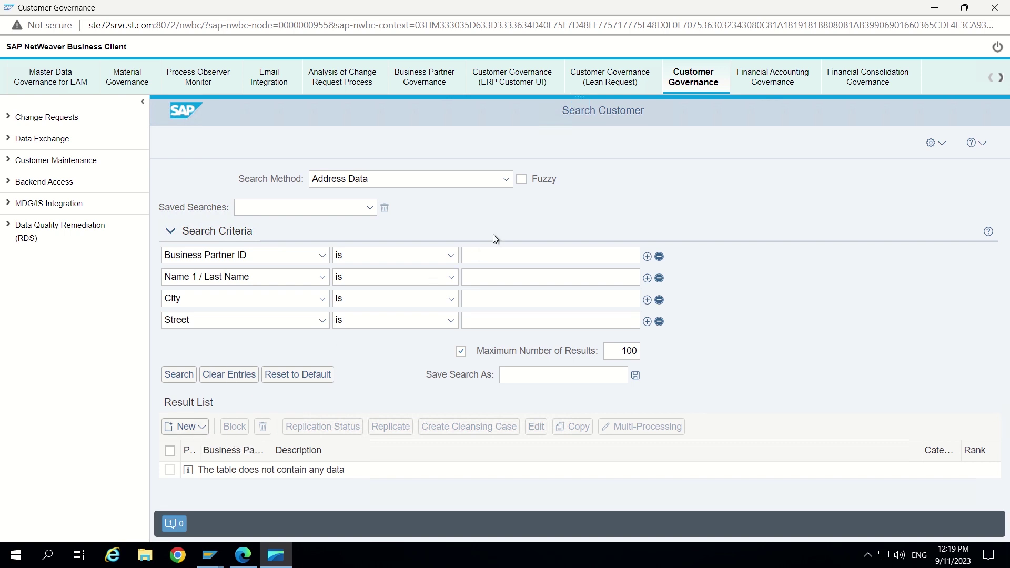
left_click(482, 279)
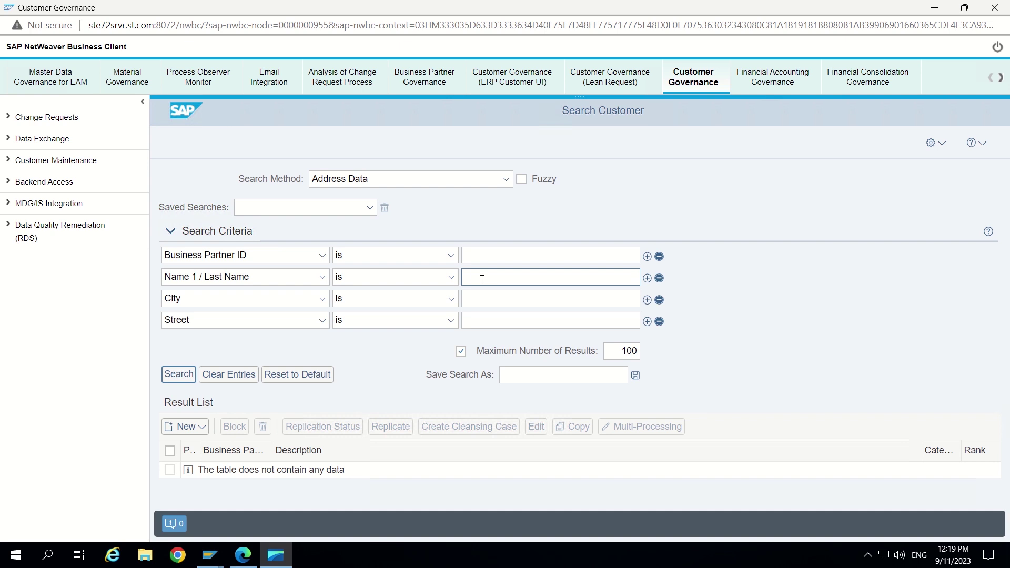
type("HINDUS")
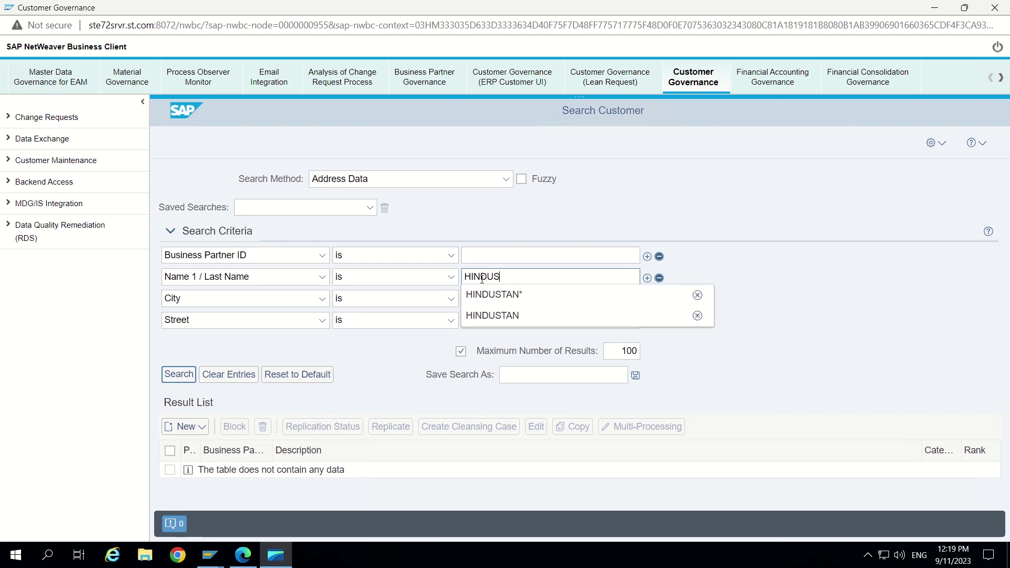
type("TAN STORES")
key("Return")
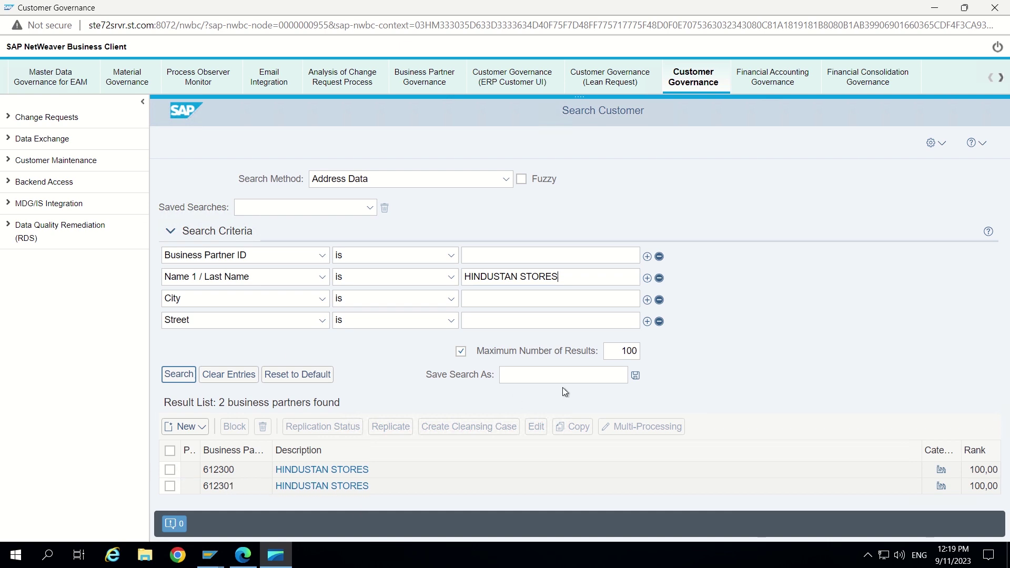
- Create a new organization customer with change request type Create Customer - Mortein
left_click(187, 427)
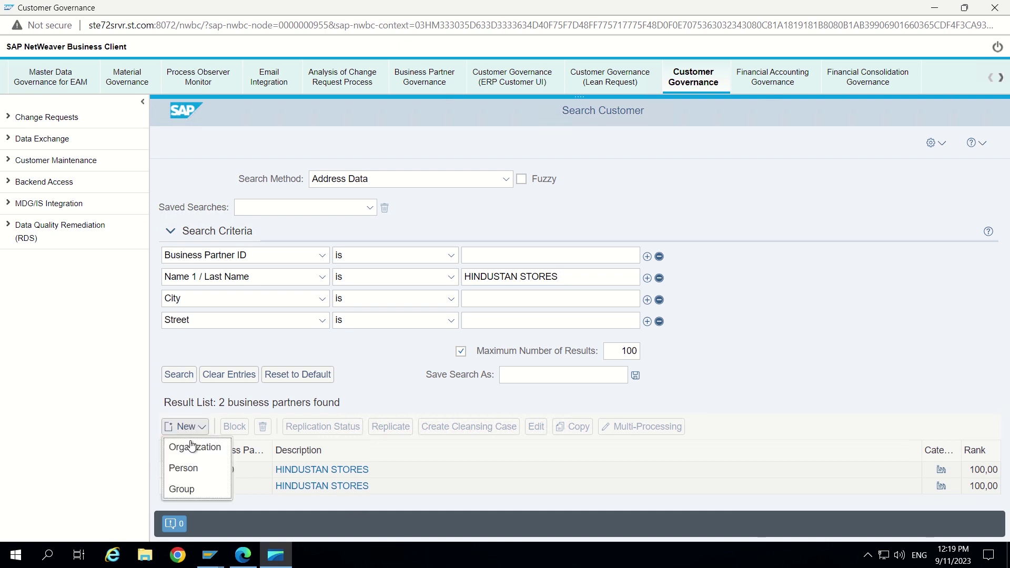
left_click(192, 446)
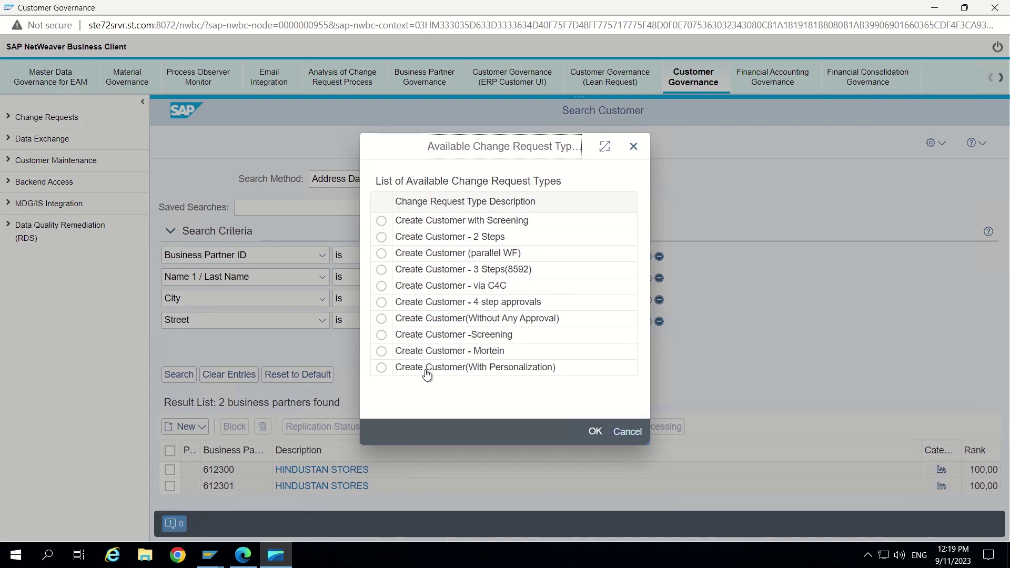
left_click(400, 358)
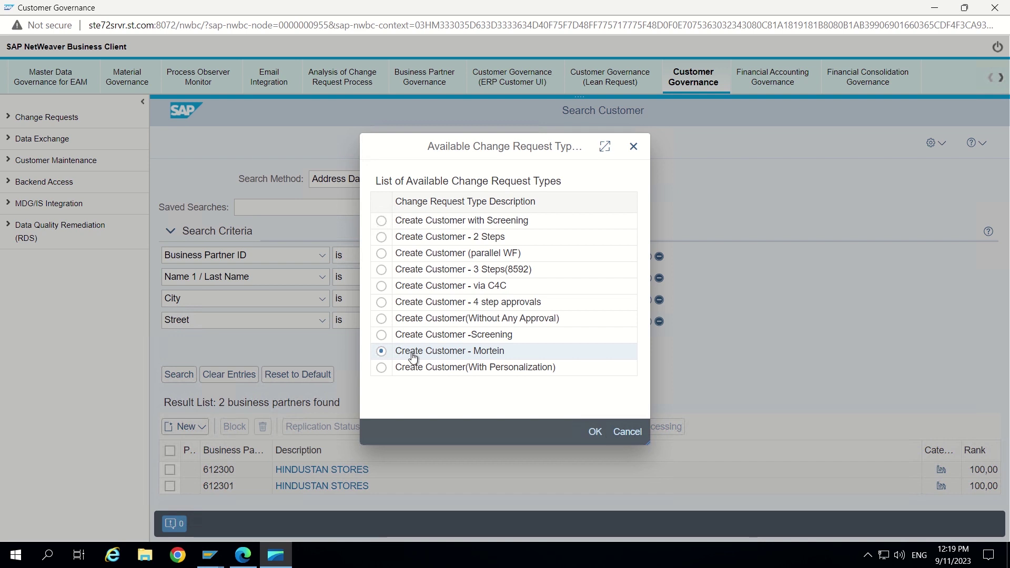
left_click(594, 432)
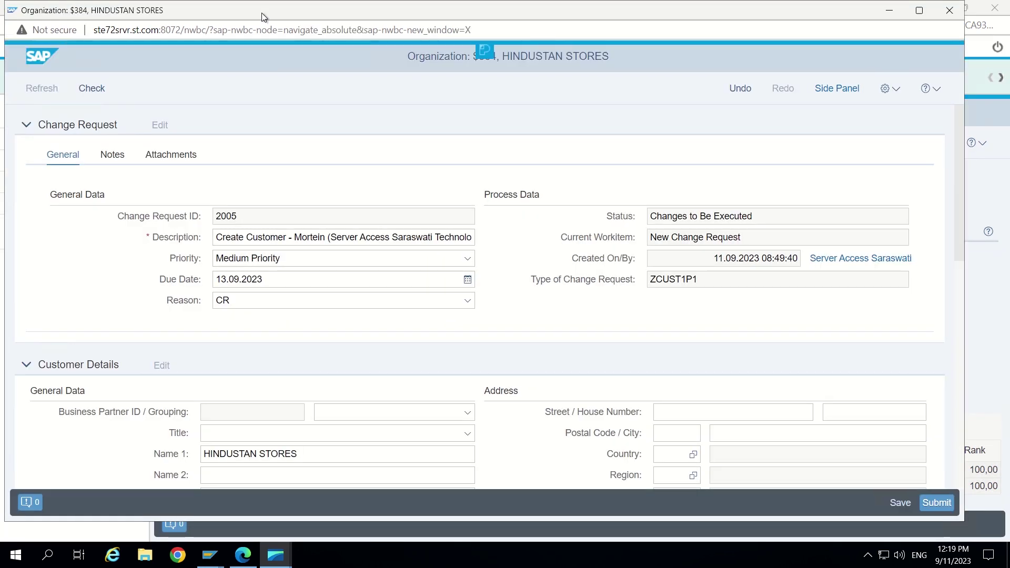
- Set the new customer's Grouping to Internal number assignment
left_click_drag(261, 12, 346, 24)
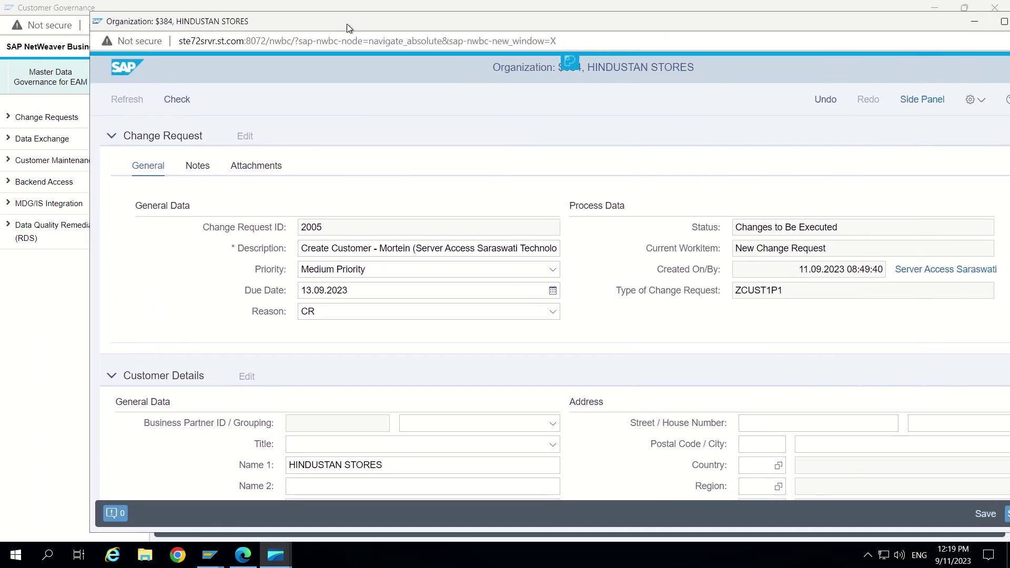
scroll(394, 416, "down", 2)
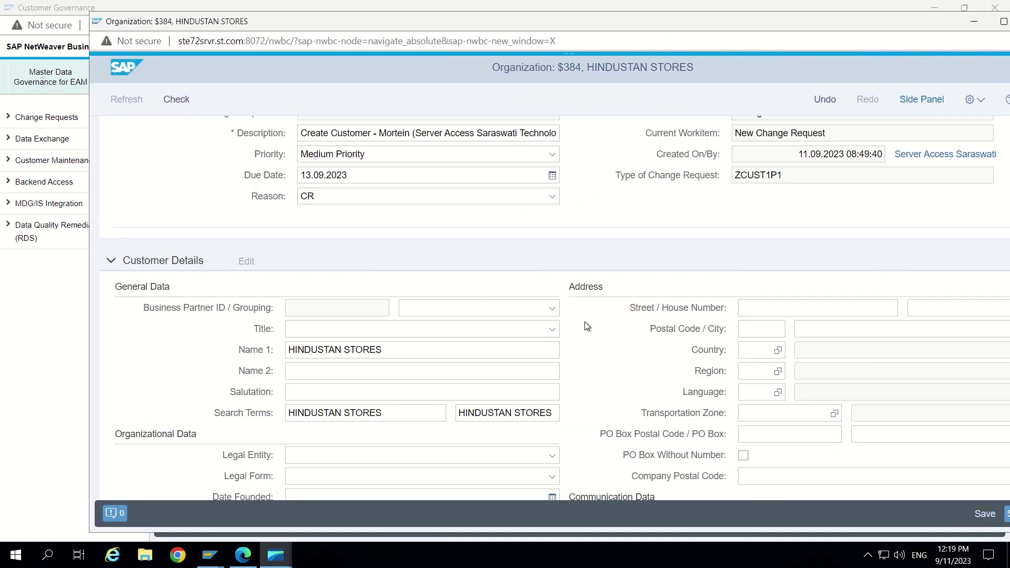
left_click(548, 311)
scroll(491, 403, "down", 1)
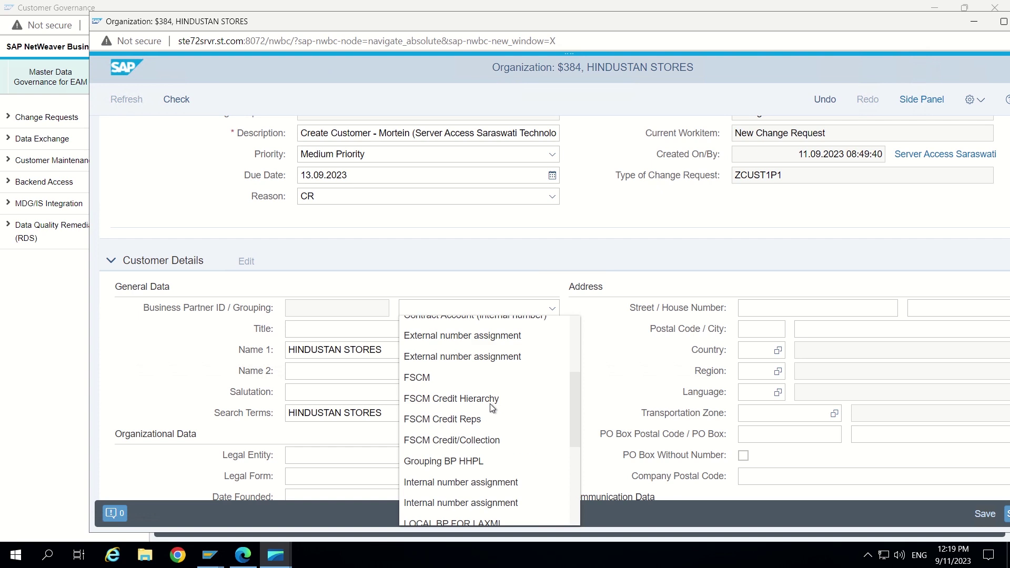
scroll(488, 403, "down", 1)
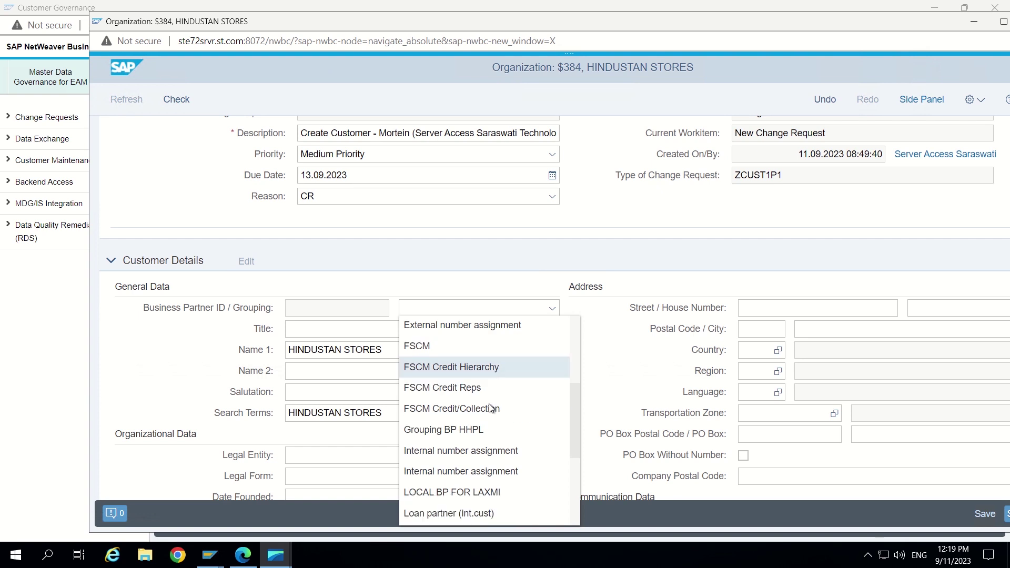
left_click(463, 474)
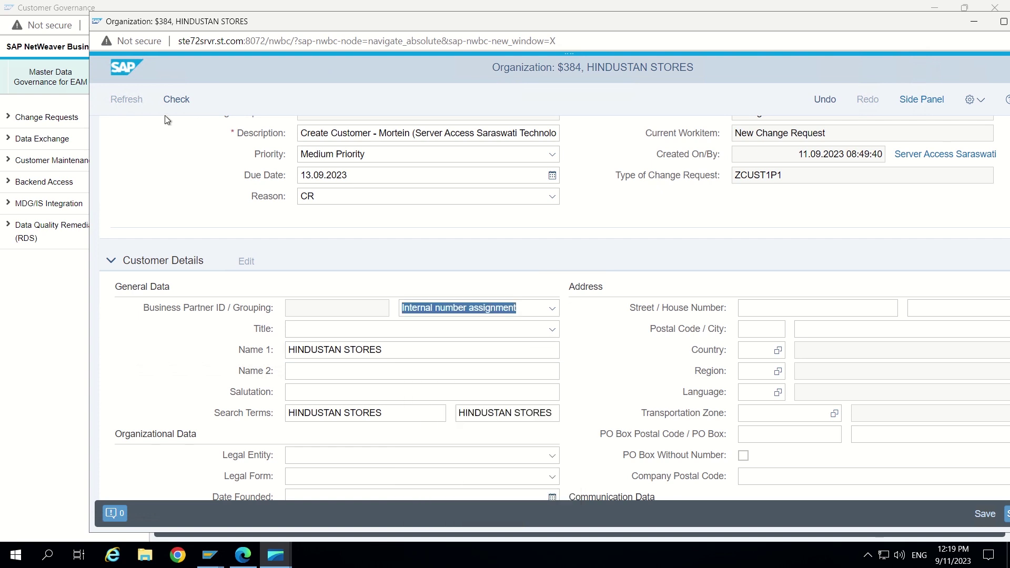
- Check the HINDUSTAN STORES customer data for errors, then close the Organization window
left_click(178, 101)
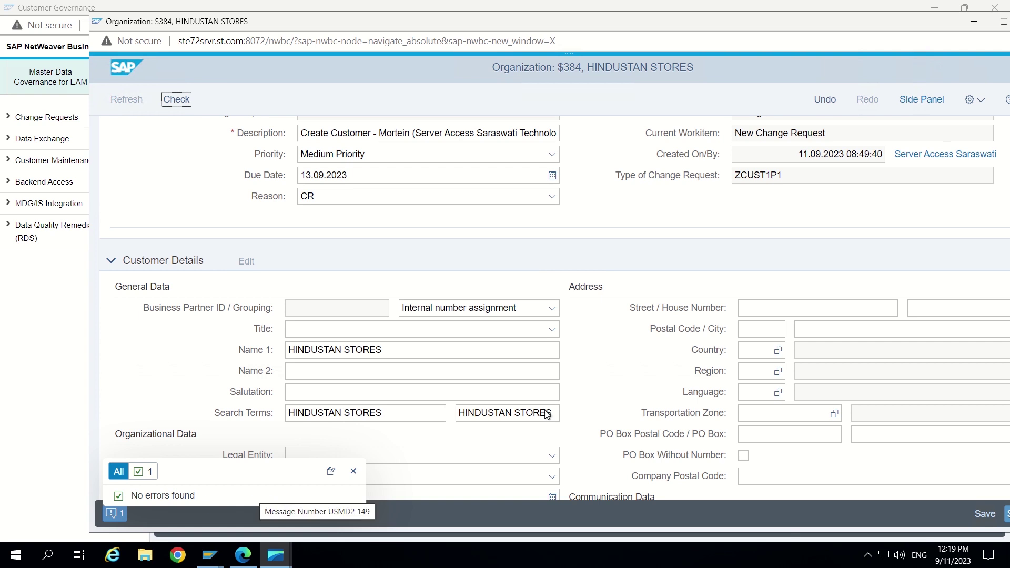
scroll(658, 313, "down", 2)
scroll(544, 276, "down", 3)
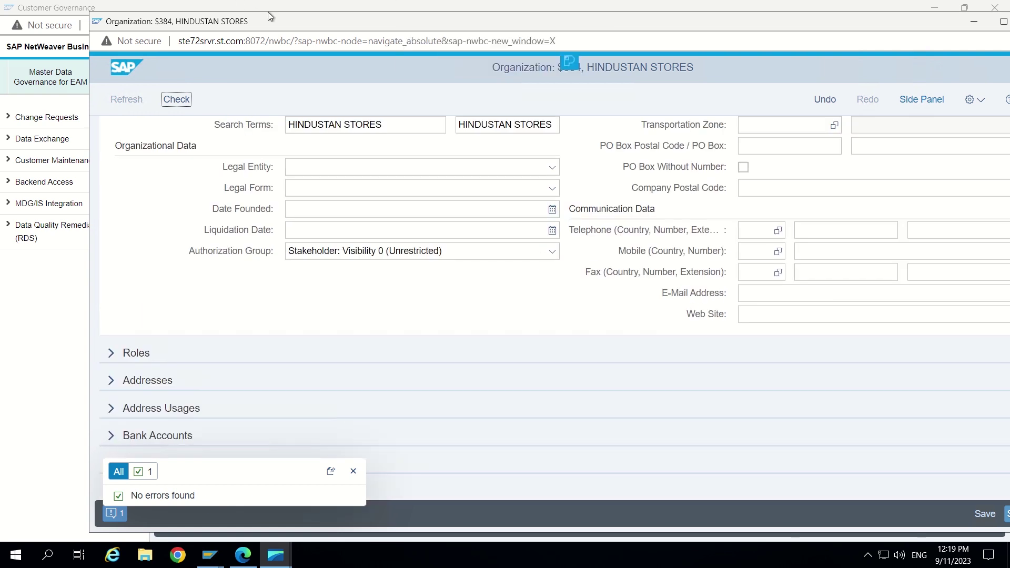
left_click_drag(329, 21, 270, 1)
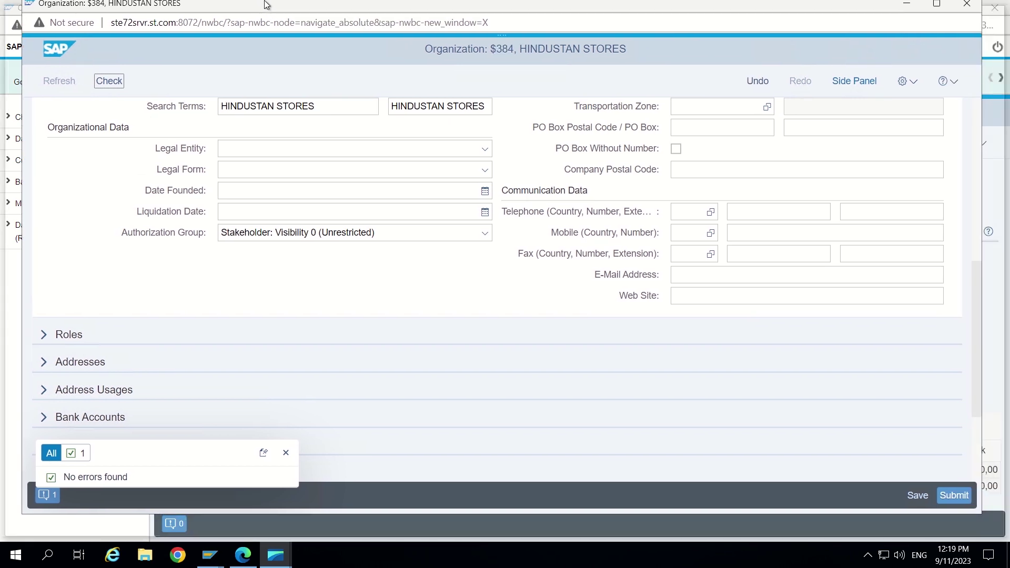
scroll(421, 260, "up", 1)
scroll(415, 262, "up", 2)
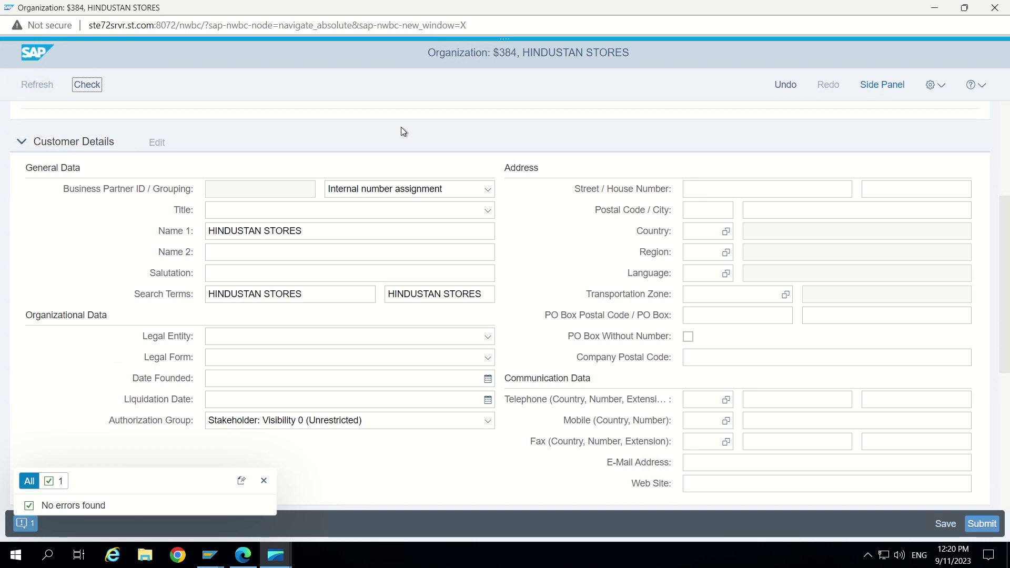
left_click(995, 7)
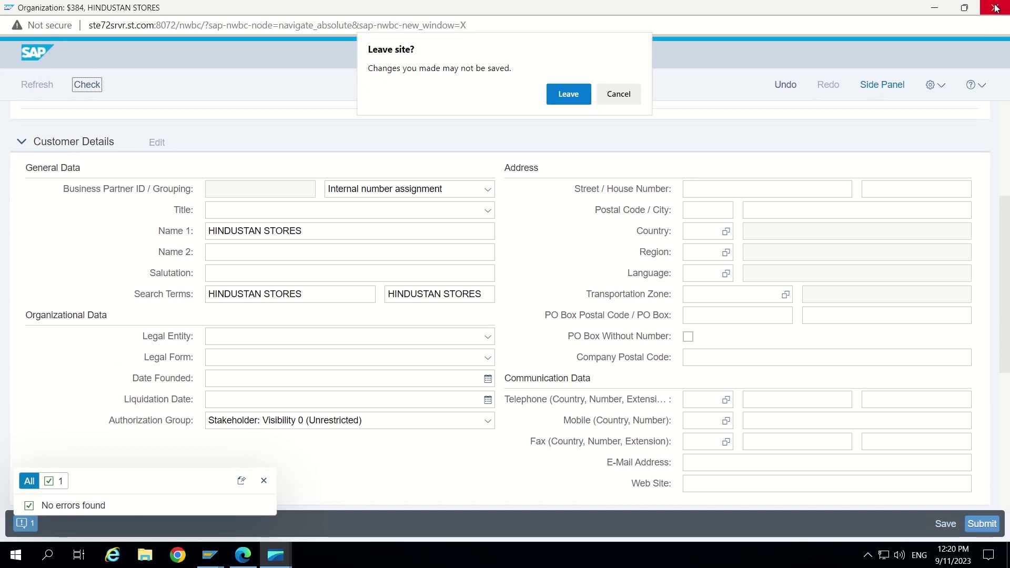
- Discard the unsaved draft and open the MDG configuration guide with MDGIMG
left_click(569, 95)
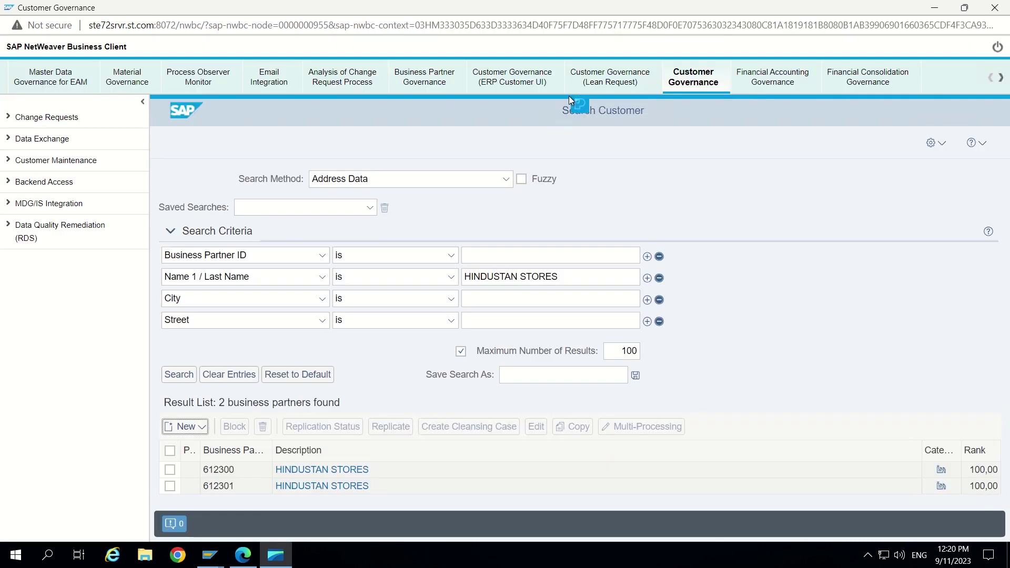
left_click(213, 557)
left_click(229, 516)
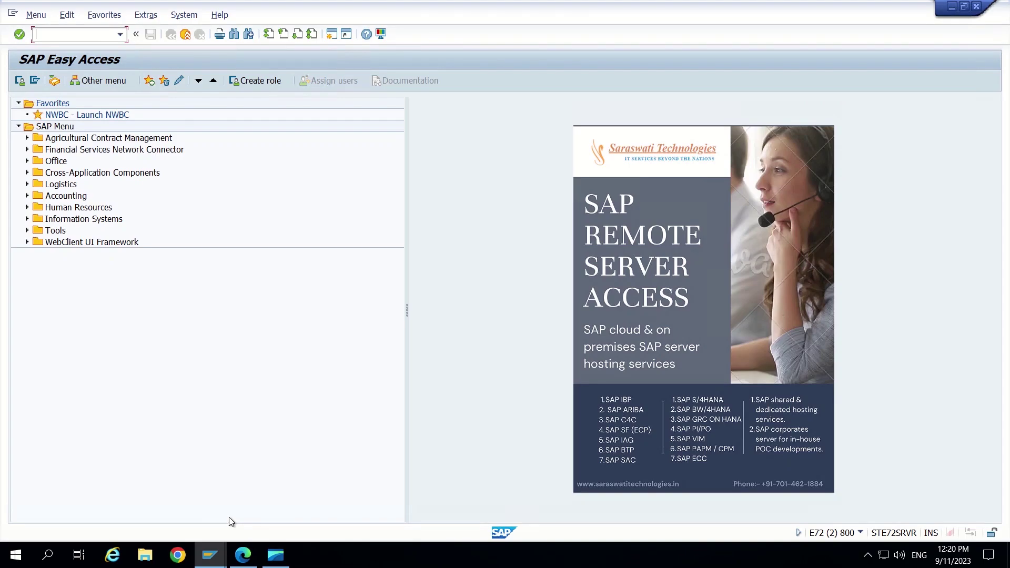
type("mdgimg")
key("Return")
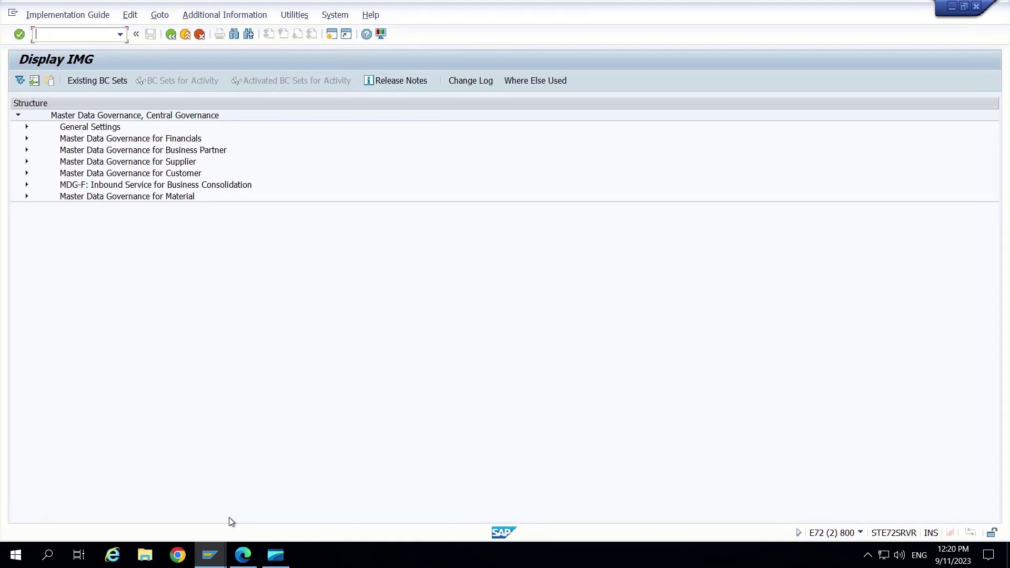
- Run Create Change Request Type under General Settings > Process Modeling > Change Requests
left_click(27, 127)
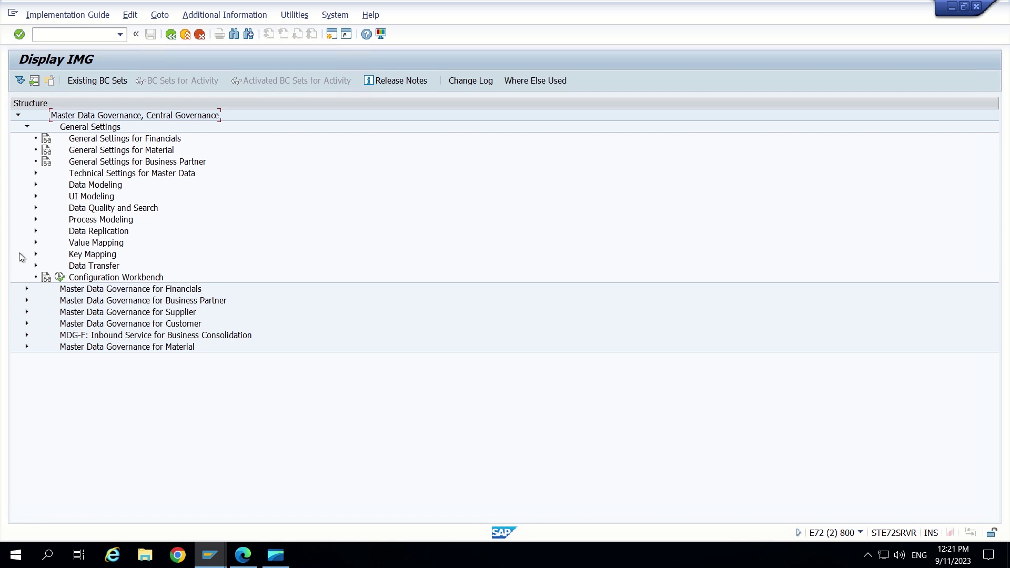
left_click(36, 220)
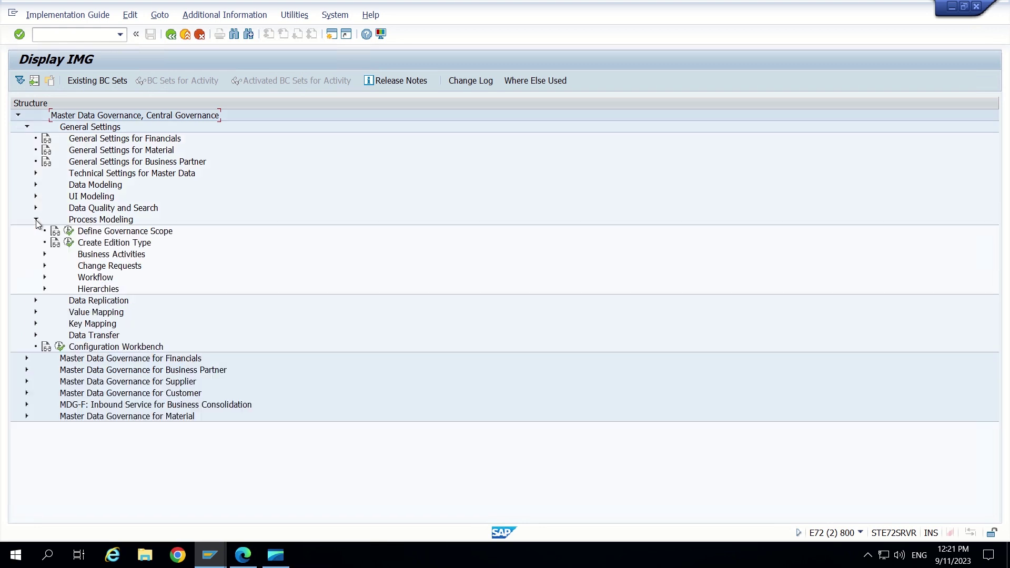
left_click(44, 277)
left_click(45, 277)
left_click(45, 266)
left_click(78, 288)
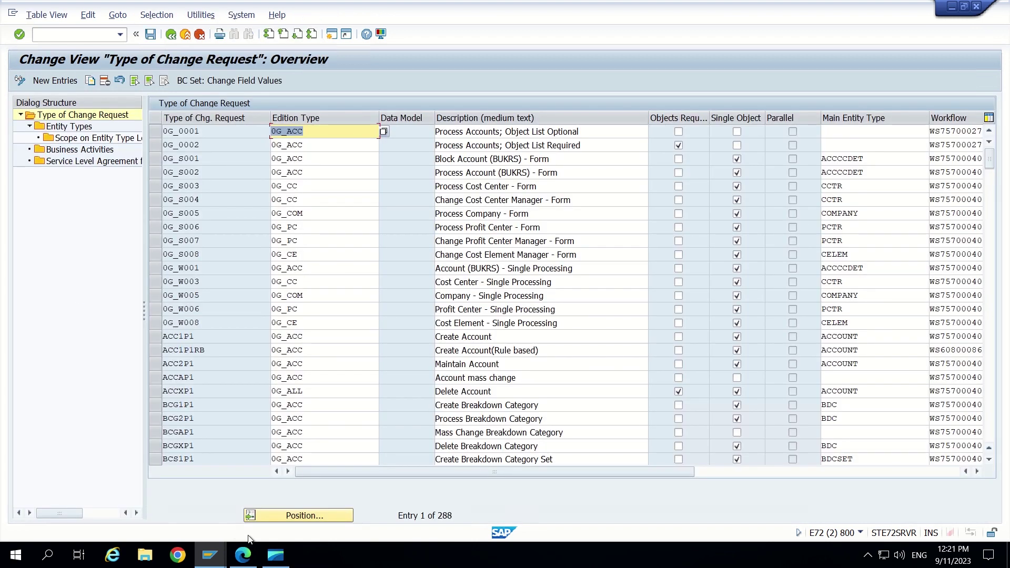
- Position the change request type table on entry ZCUST1P1
left_click(292, 516)
key("BackSpace")
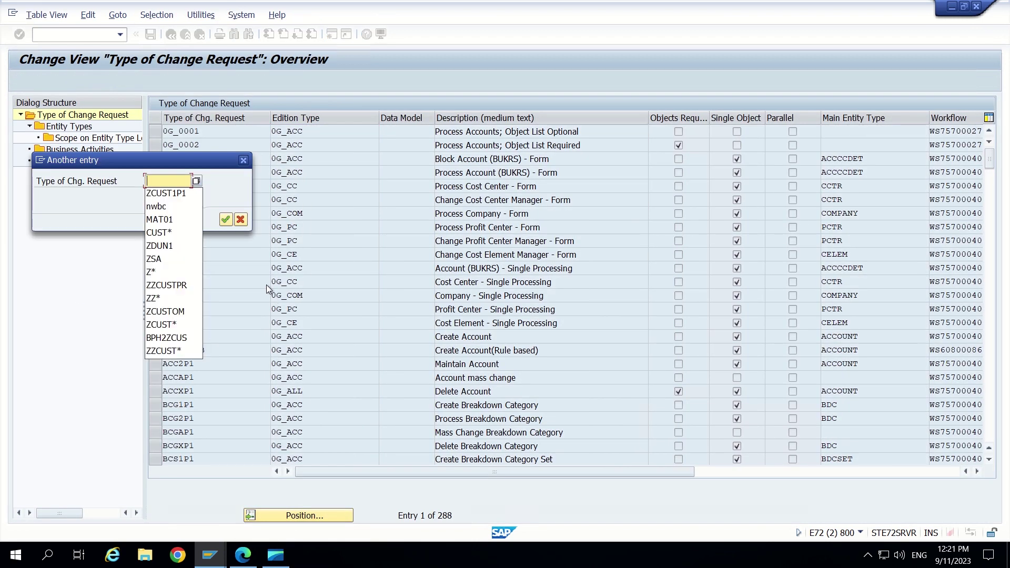
left_click(157, 194)
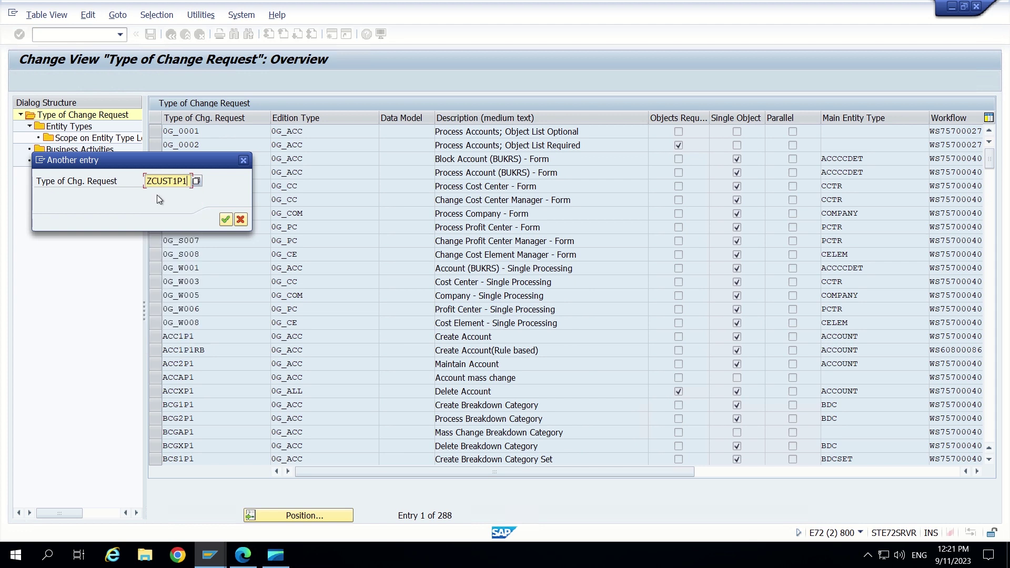
left_click(225, 220)
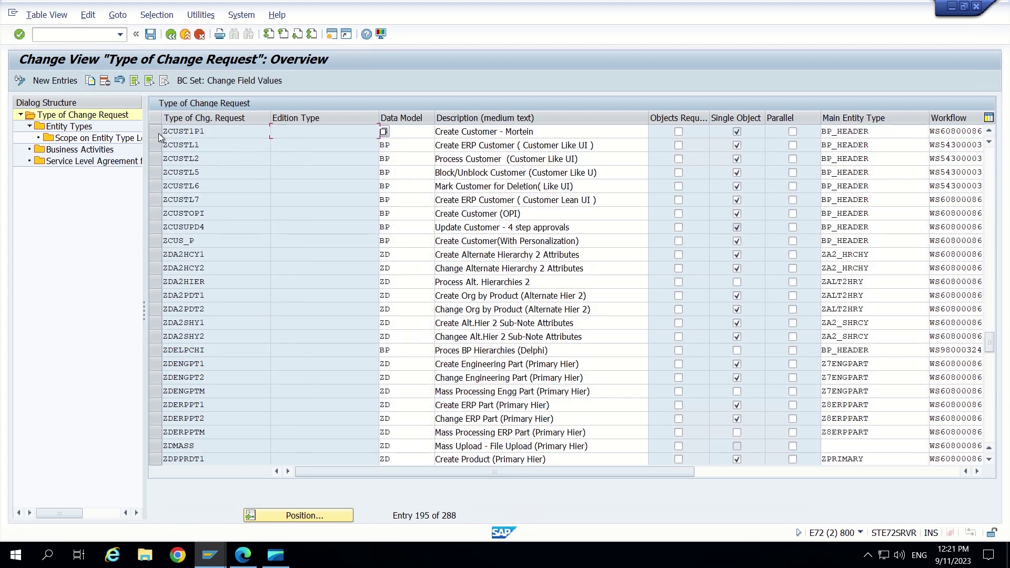
left_click(213, 137)
- Copy the ZCUST1P1 description 'Create Customer - Mortein' and return to the IMG tree
left_click(549, 130)
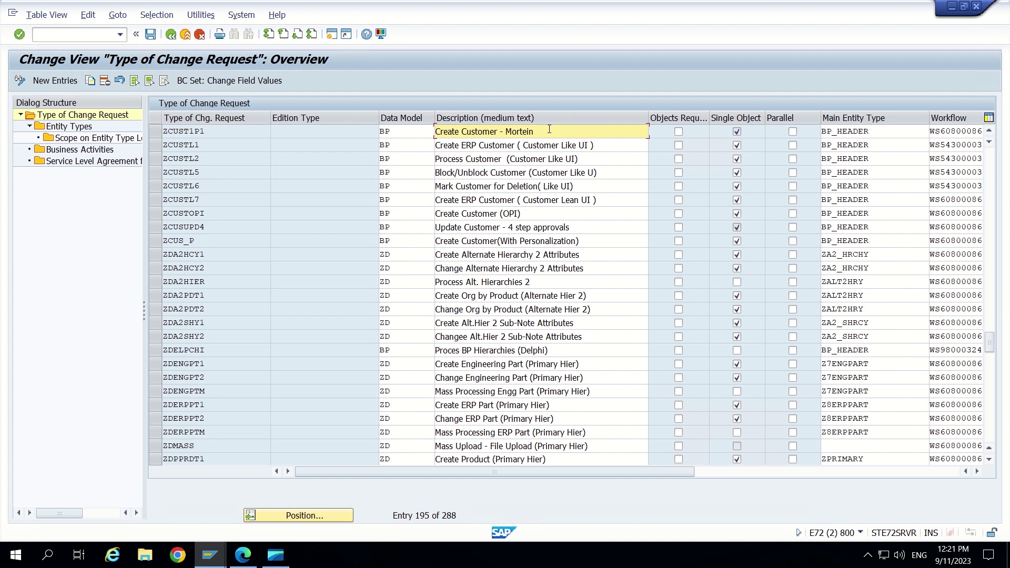
left_click_drag(539, 131, 470, 134)
left_click_drag(436, 131, 430, 132)
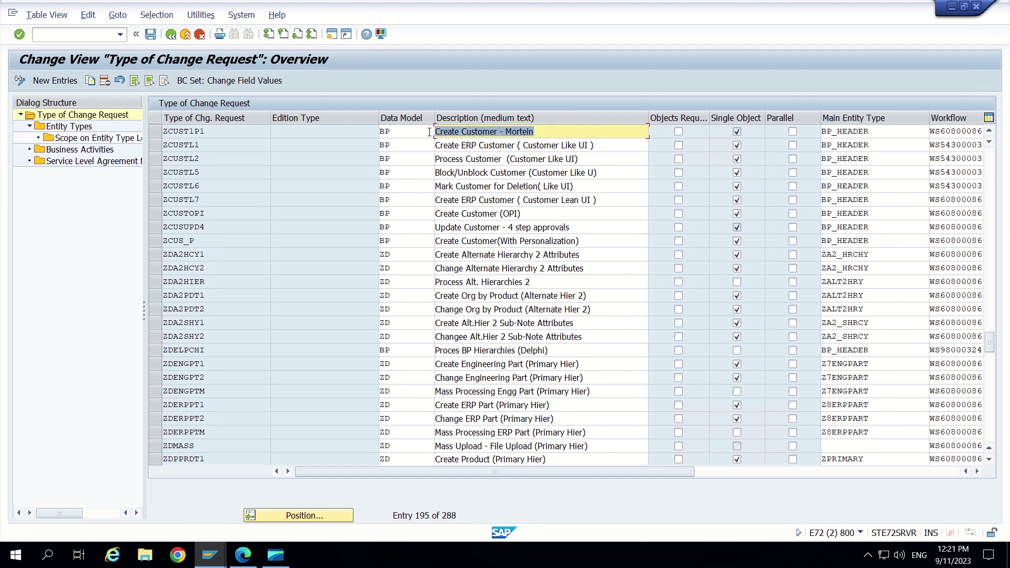
key("ctrl+c")
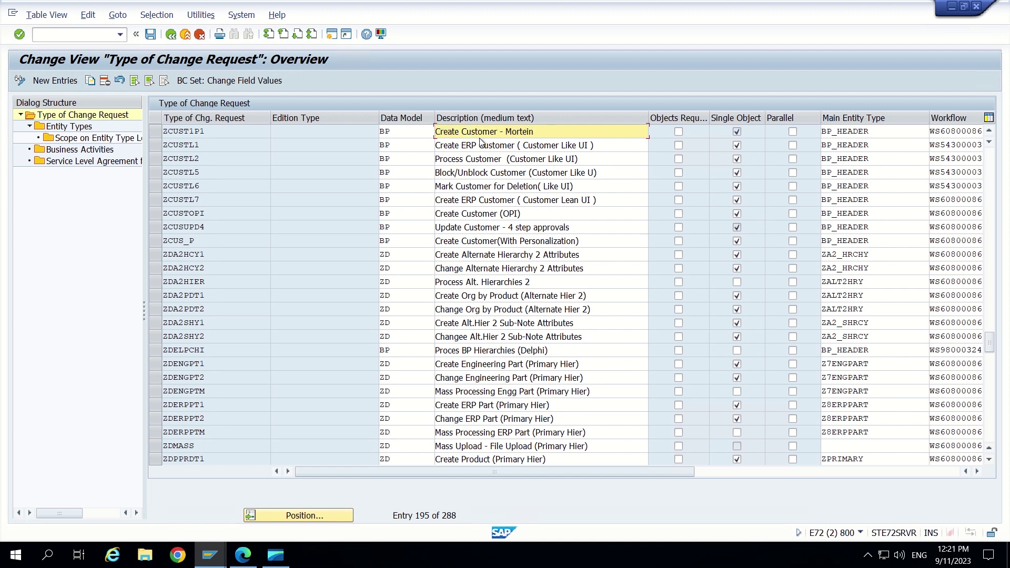
left_click(172, 34)
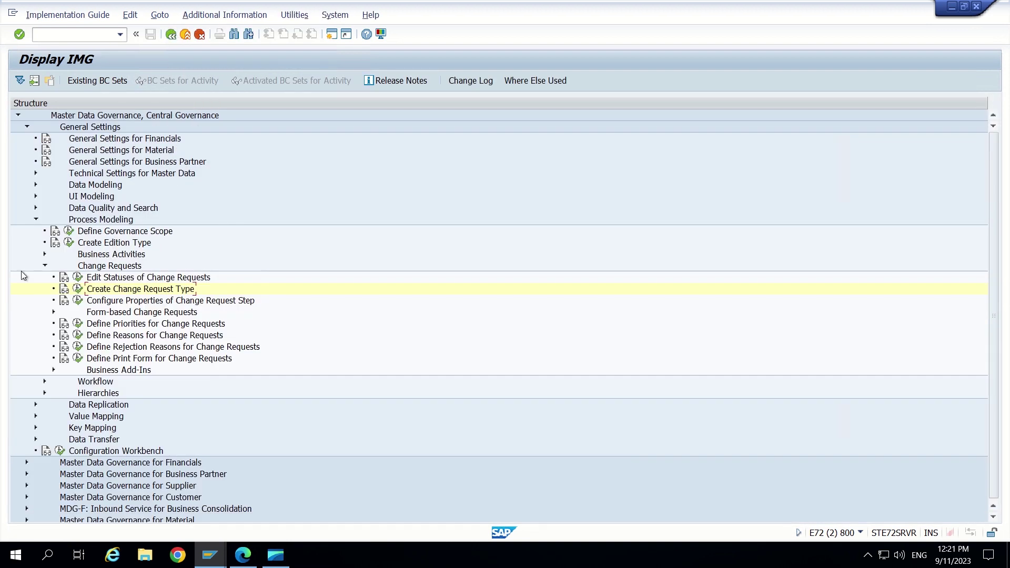
- Open Define Search Applications under Data Quality and Search > Search and Duplicate Check and select DB Database Search
left_click(36, 220)
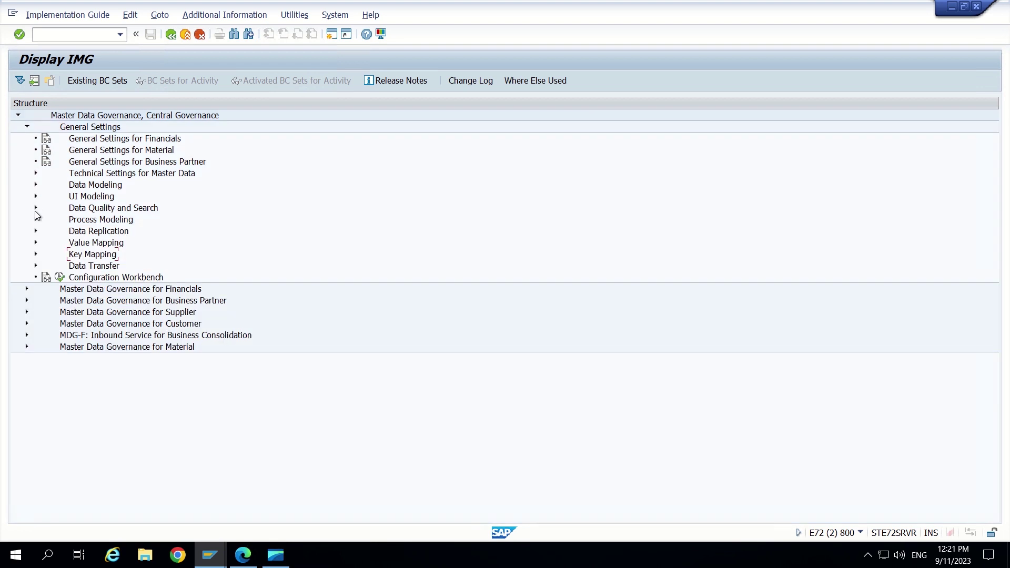
left_click(36, 209)
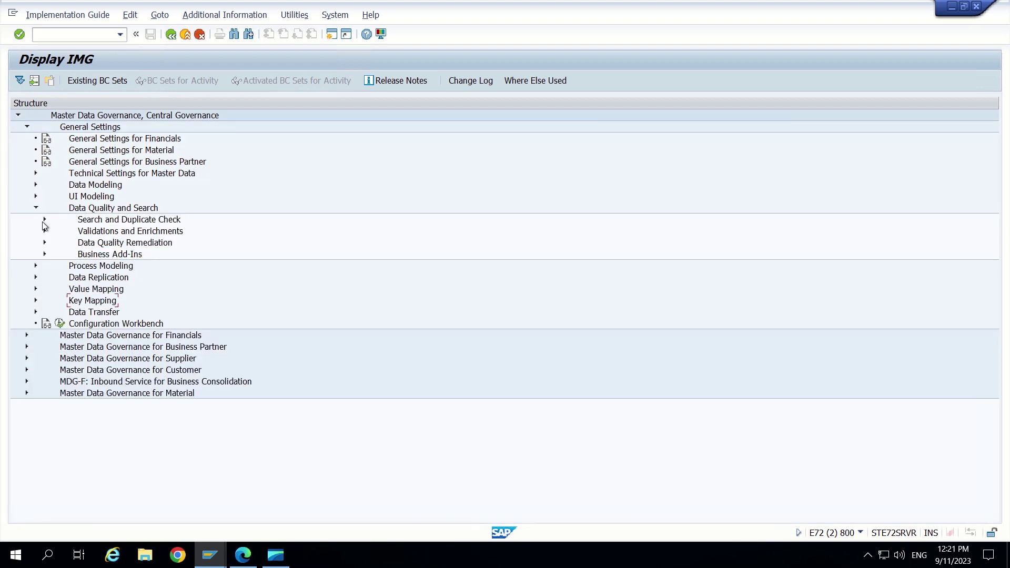
left_click(45, 221)
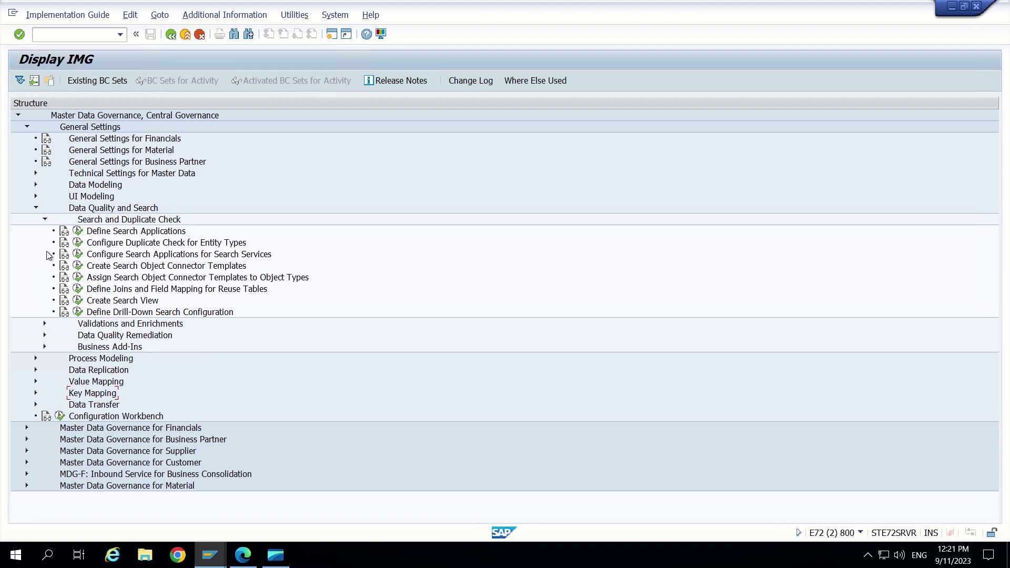
left_click(78, 232)
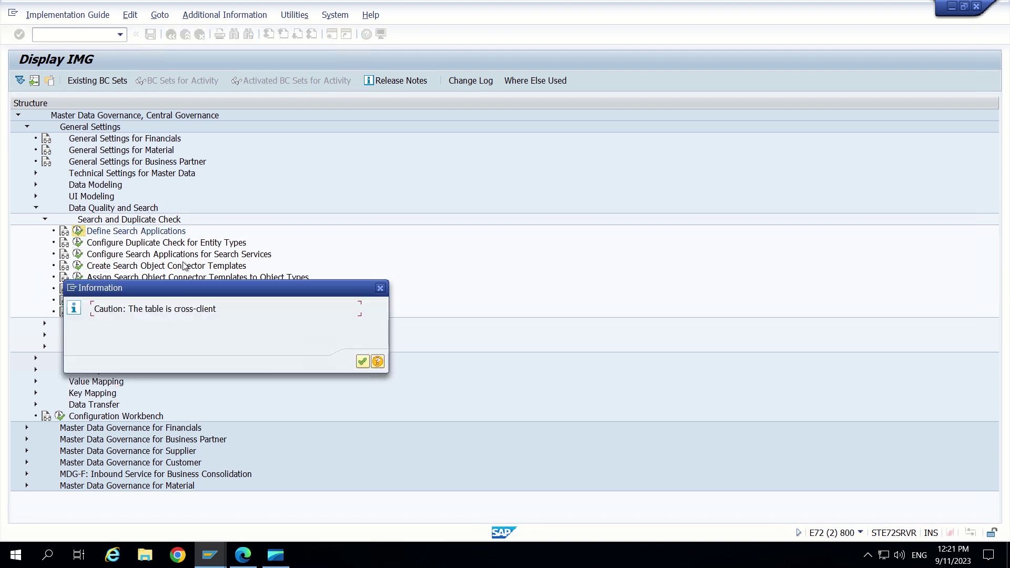
key("Return")
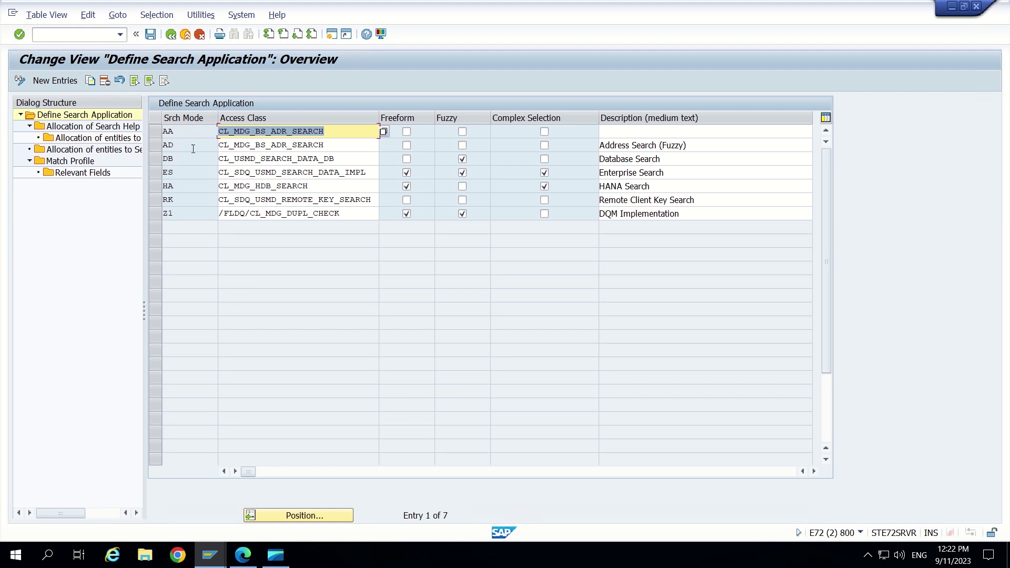
left_click(184, 159)
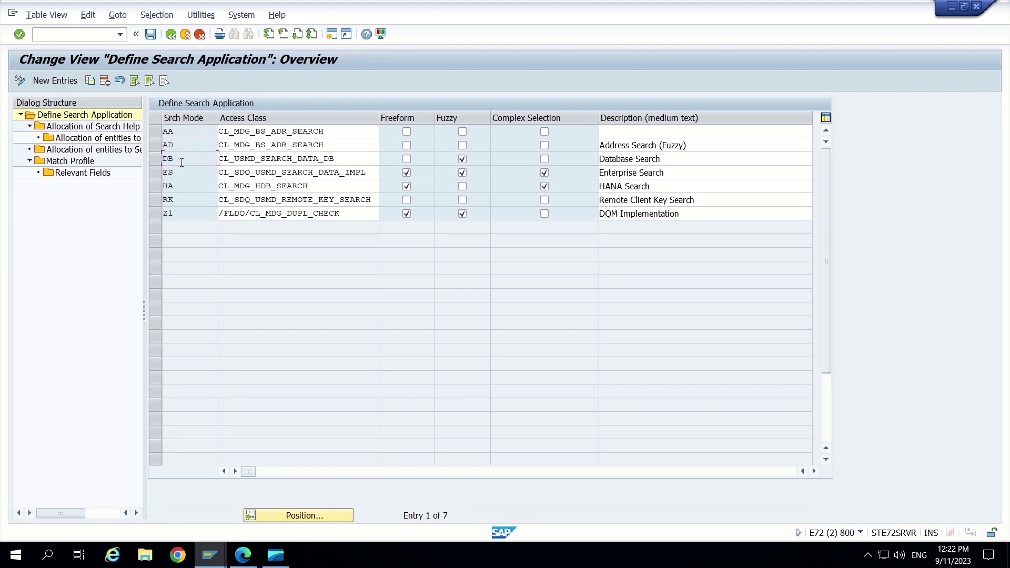
left_click(152, 160)
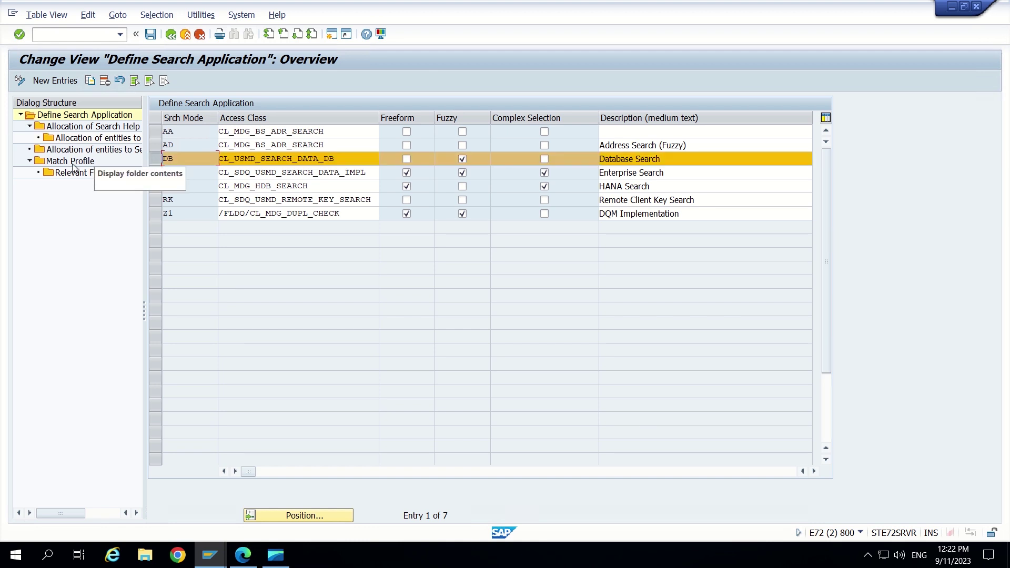
- Review the DB mode's search help allocation, MC_BP_GENERAL (BP General Data)
double_click(75, 131)
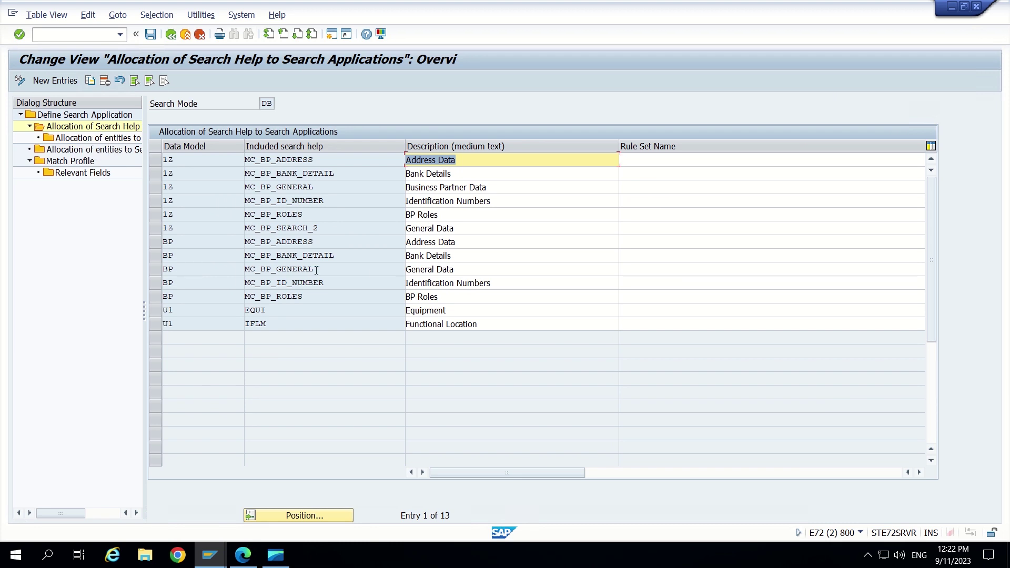
left_click_drag(314, 270, 245, 269)
left_click(277, 275)
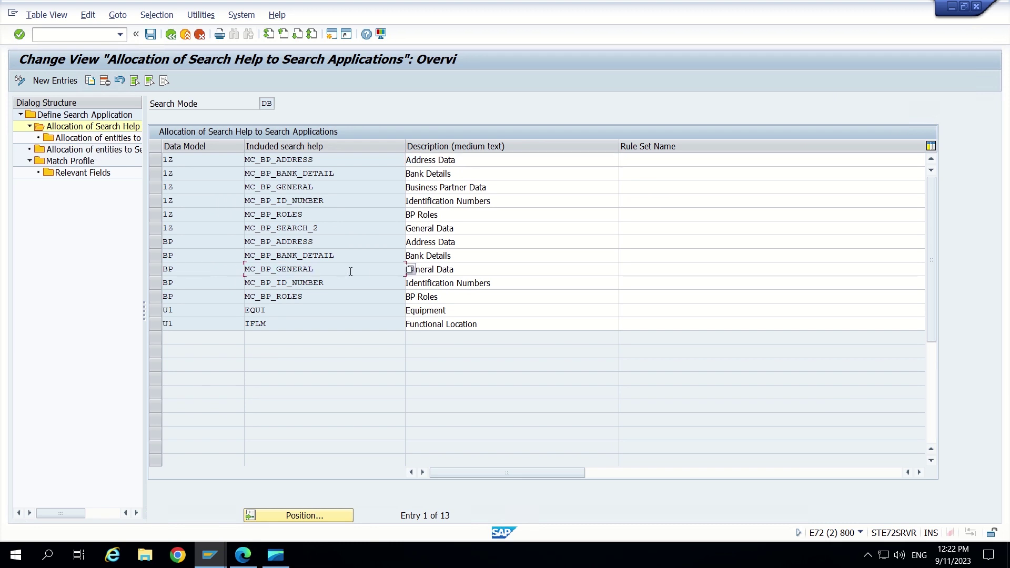
left_click(155, 268)
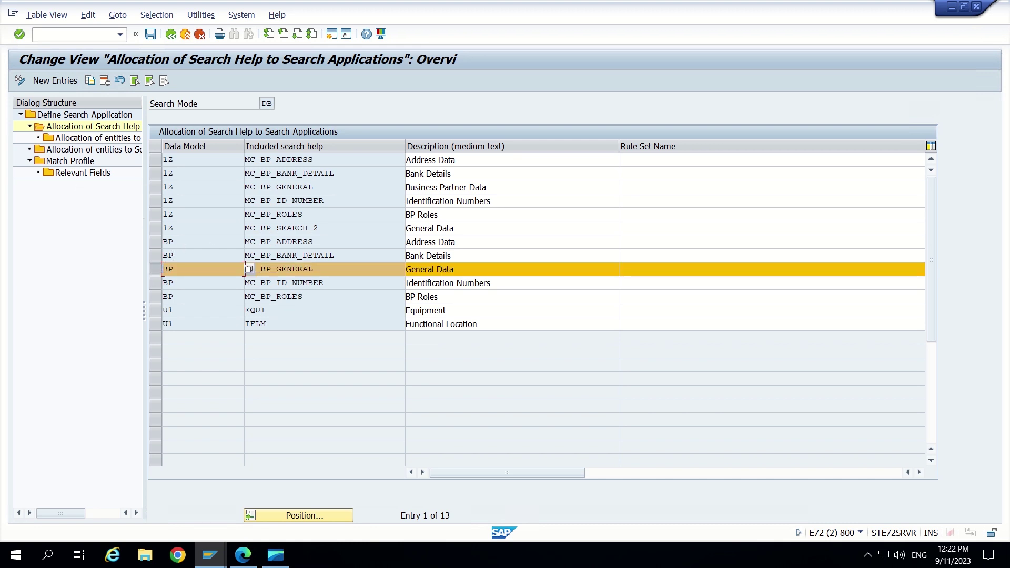
left_click(156, 268)
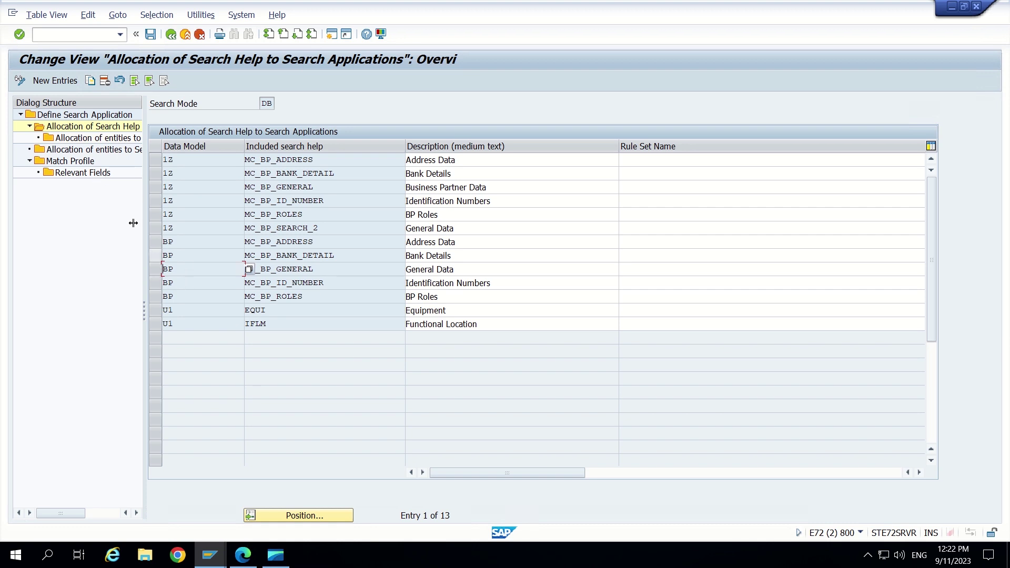
- Inspect the relevant fields of match profile MATCH_BP_CENTRAL, then return to the match profile list
double_click(69, 162)
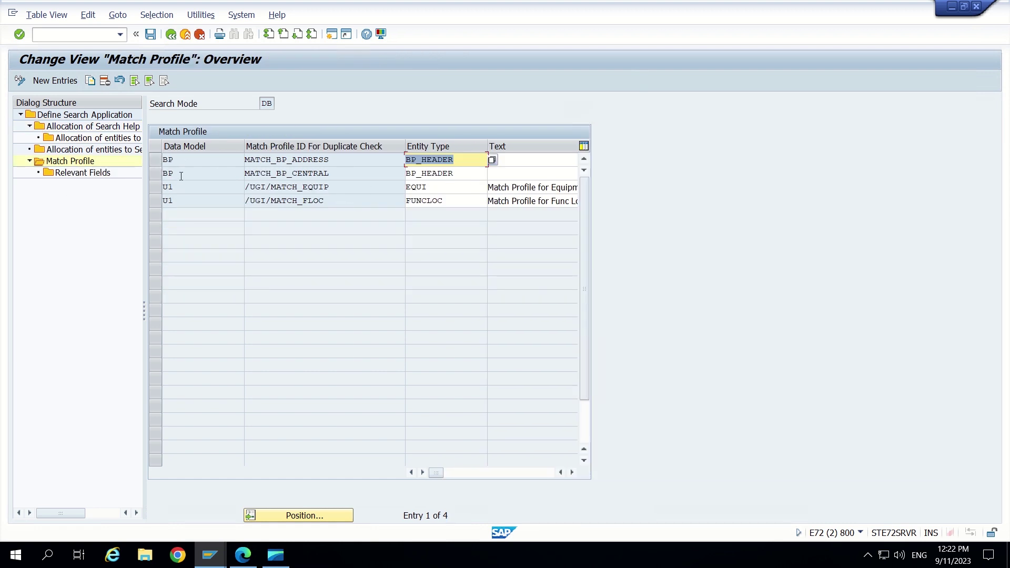
double_click(157, 173)
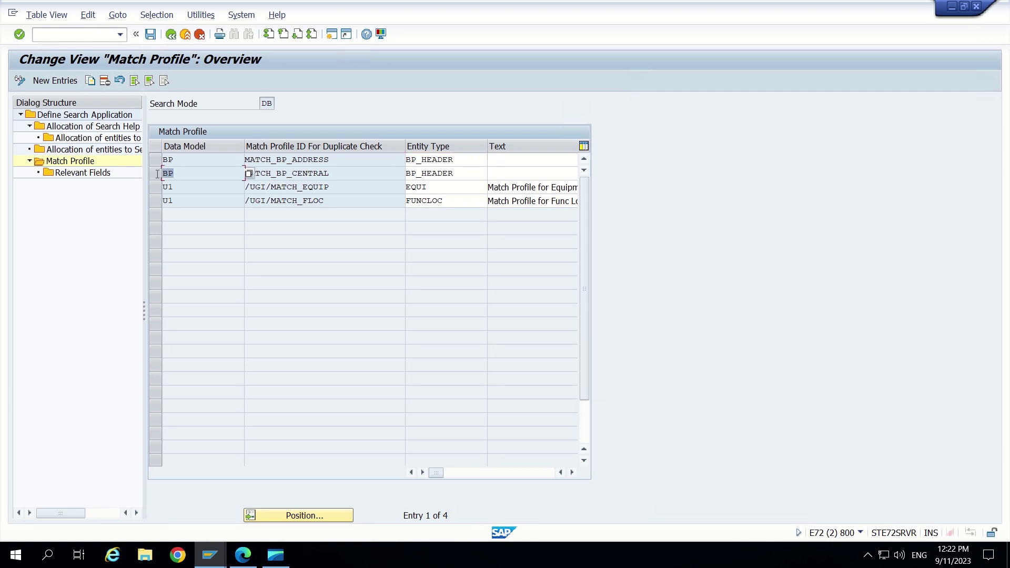
left_click(263, 172)
left_click_drag(339, 173, 236, 179)
left_click(276, 175)
left_click_drag(335, 174, 229, 175)
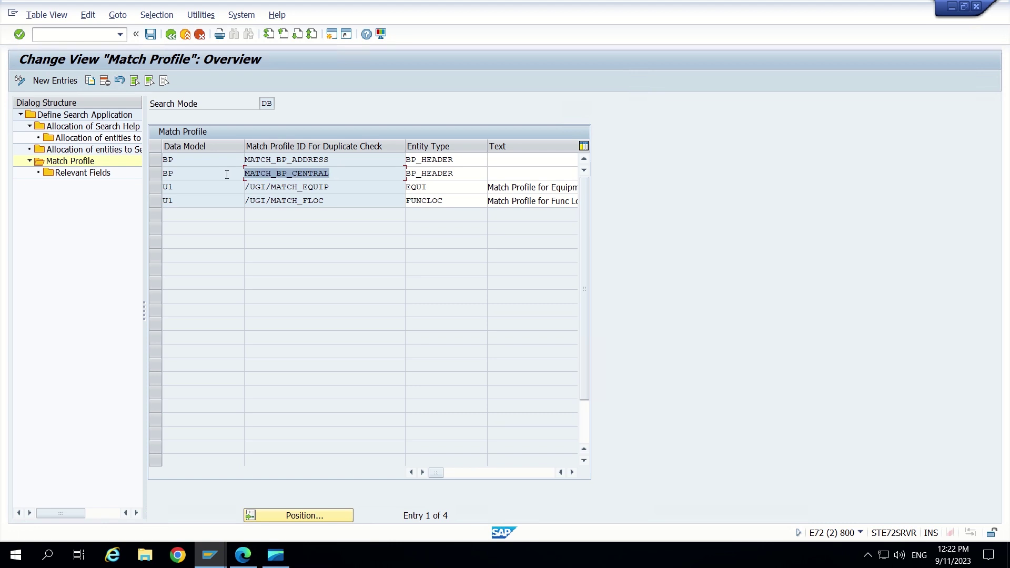
left_click(383, 172)
left_click(156, 173)
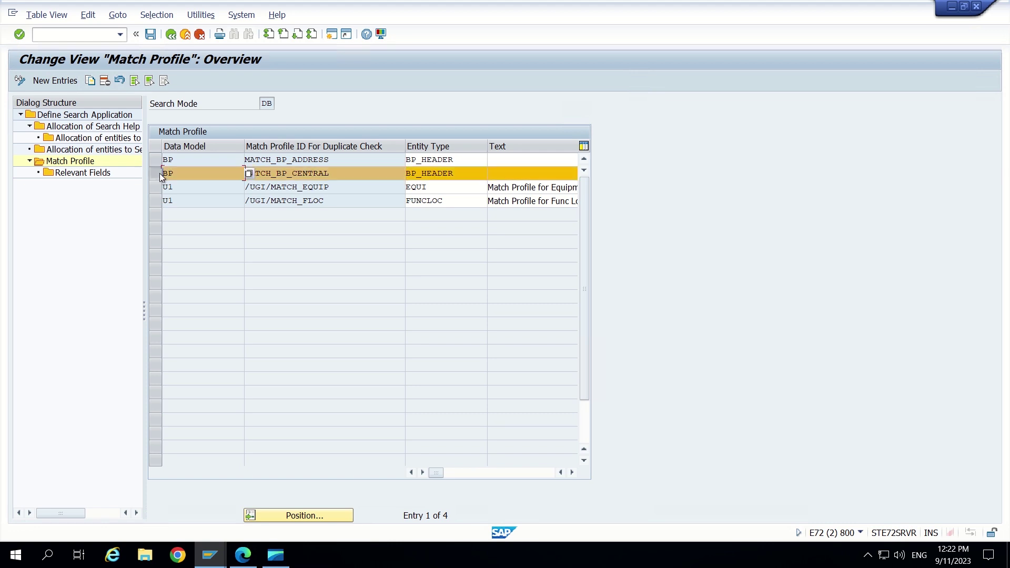
double_click(93, 175)
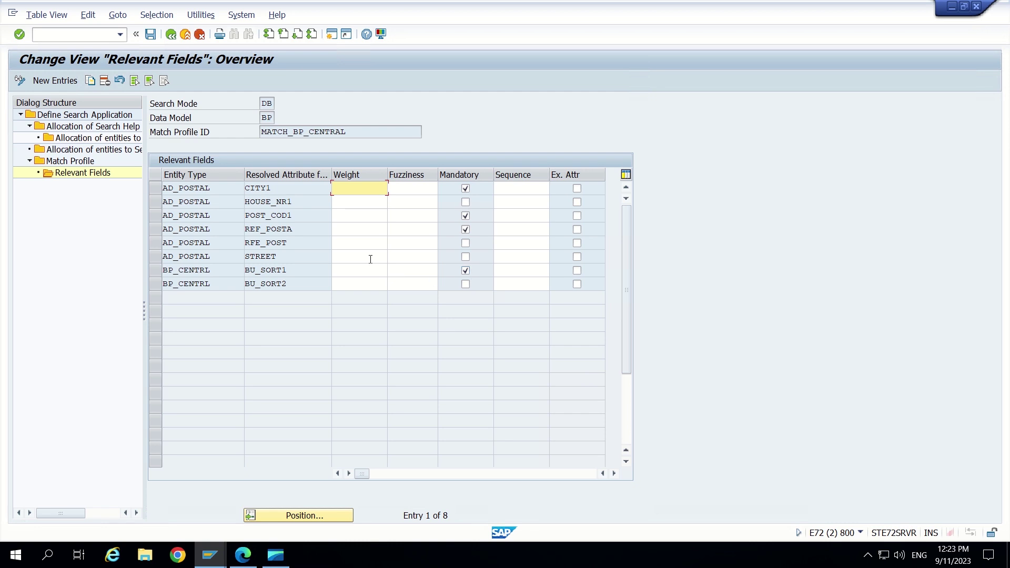
double_click(73, 162)
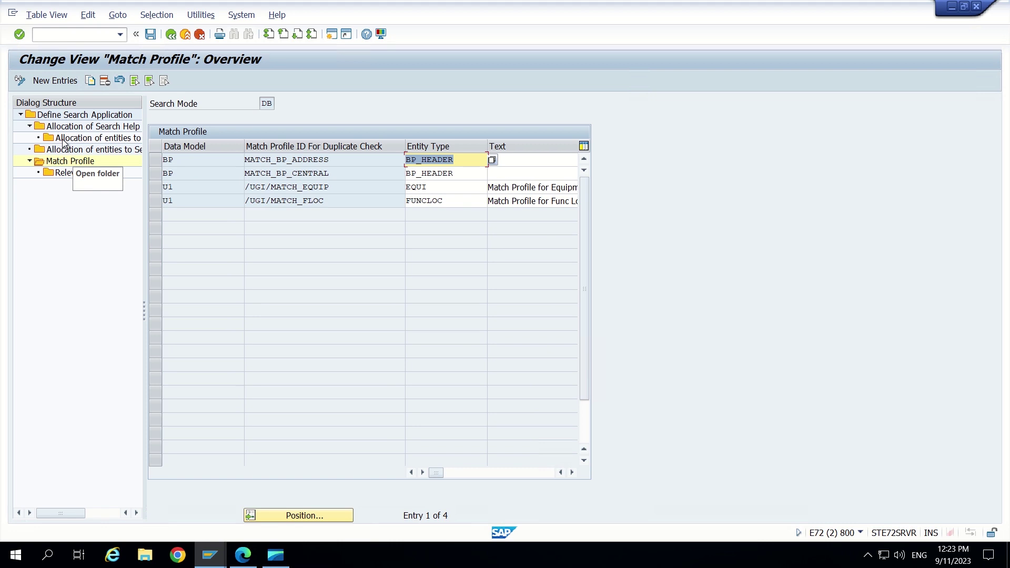
- Add a new match profile entry with data model BP and ID ZMC_BP_CENTRL_CHECK
left_click(52, 80)
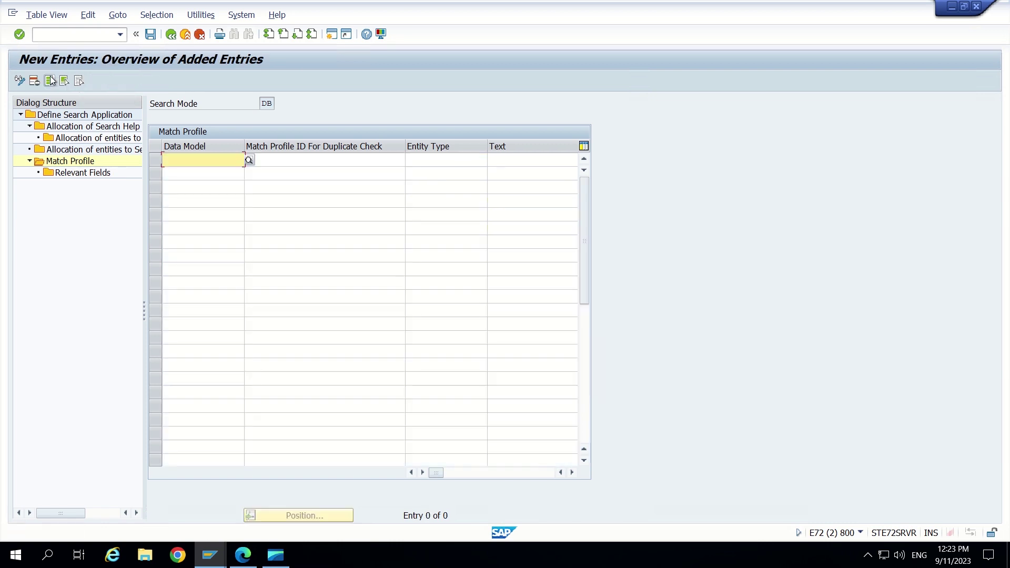
left_click(203, 161)
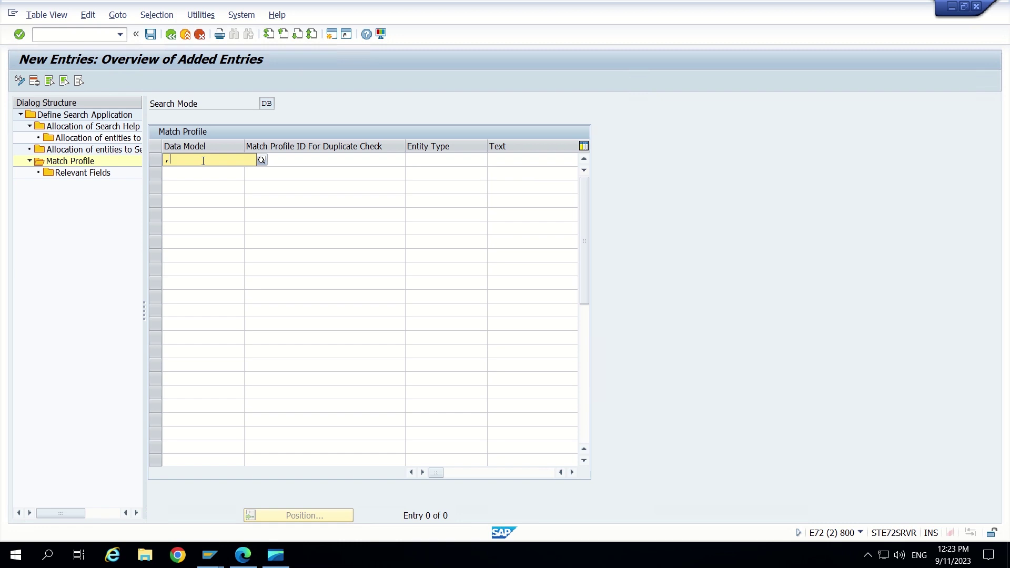
type("BP")
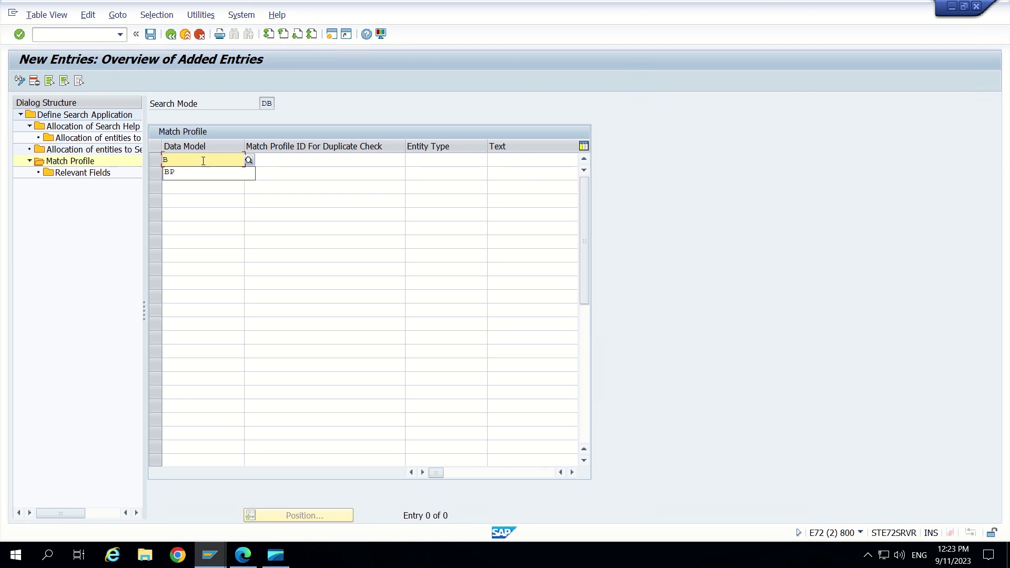
left_click(285, 167)
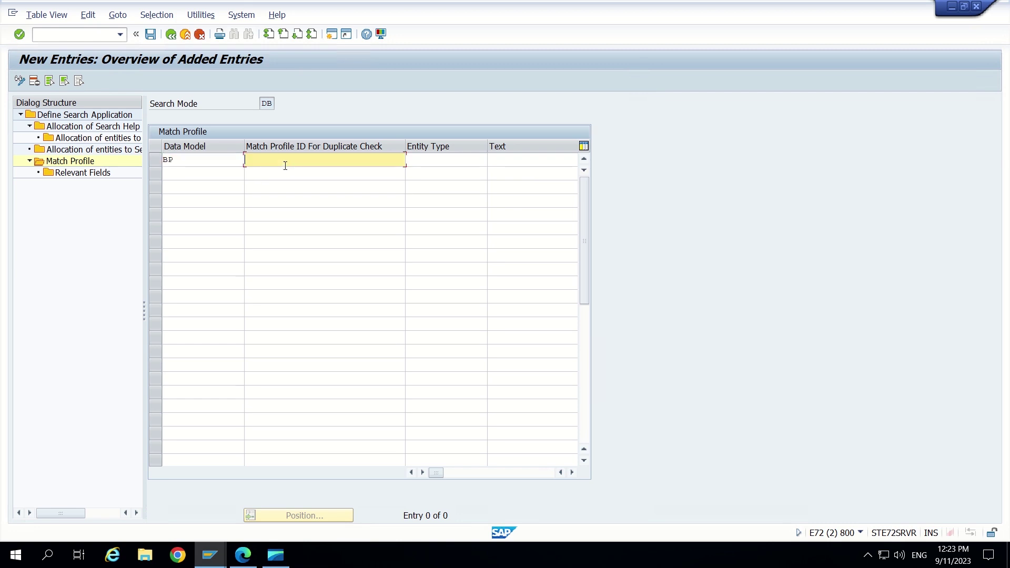
type("ZMC_BP_DUPLICATE_CHEC")
key("BackSpace")
key("BackSpace")
key("BackSpace")
key("BackSpace")
key("BackSpace")
key("BackSpace")
key("BackSpace")
key("BackSpace")
key("BackSpace")
key("BackSpace")
key("BackSpace")
key("BackSpace")
key("BackSpace")
key("BackSpace")
type("CENTRL_CHECK")
left_click_drag(346, 160, 182, 167)
left_click(180, 166)
- Open Notepad beside SAP and note the profile ID ZMC_BP_CENTRL_CHECK
left_click(48, 555)
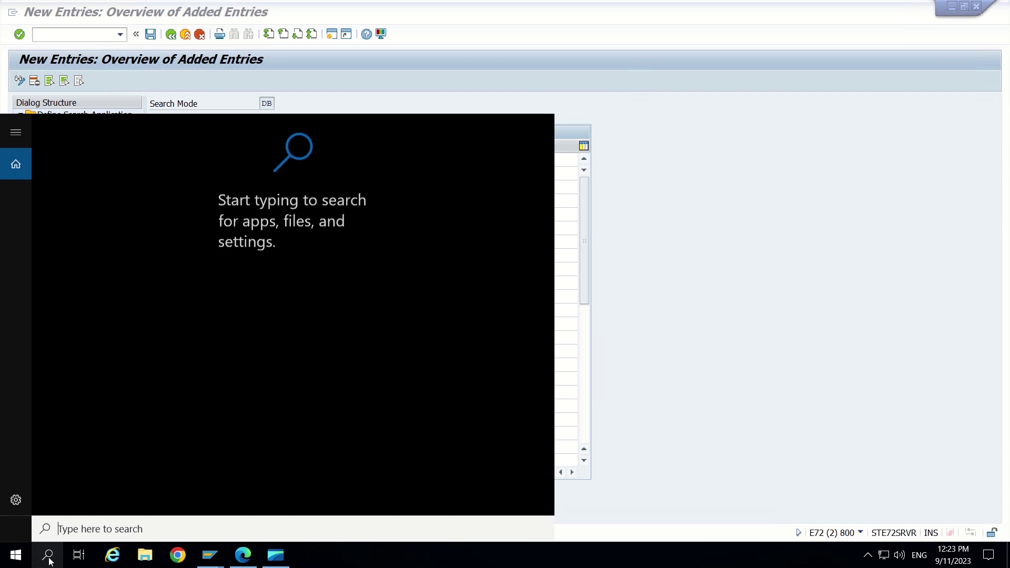
type("note")
key("Return")
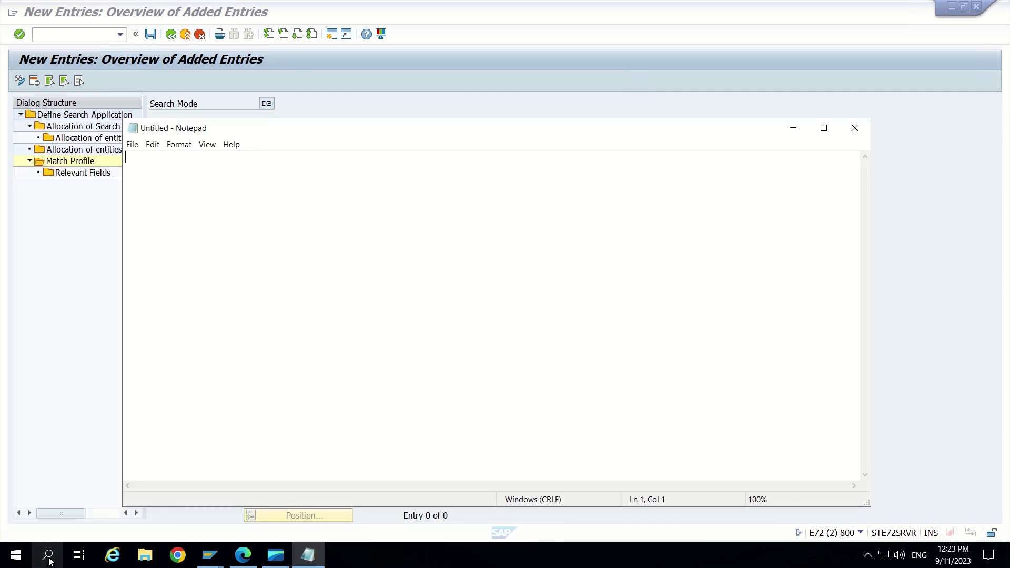
left_click(402, 78)
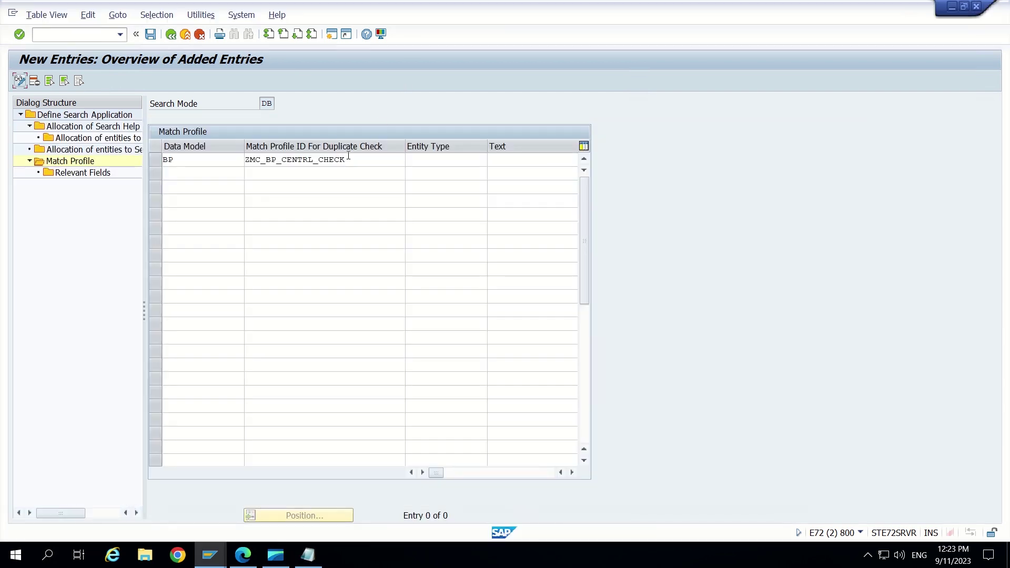
key("alt+Tab")
left_click_drag(279, 135, 581, 117)
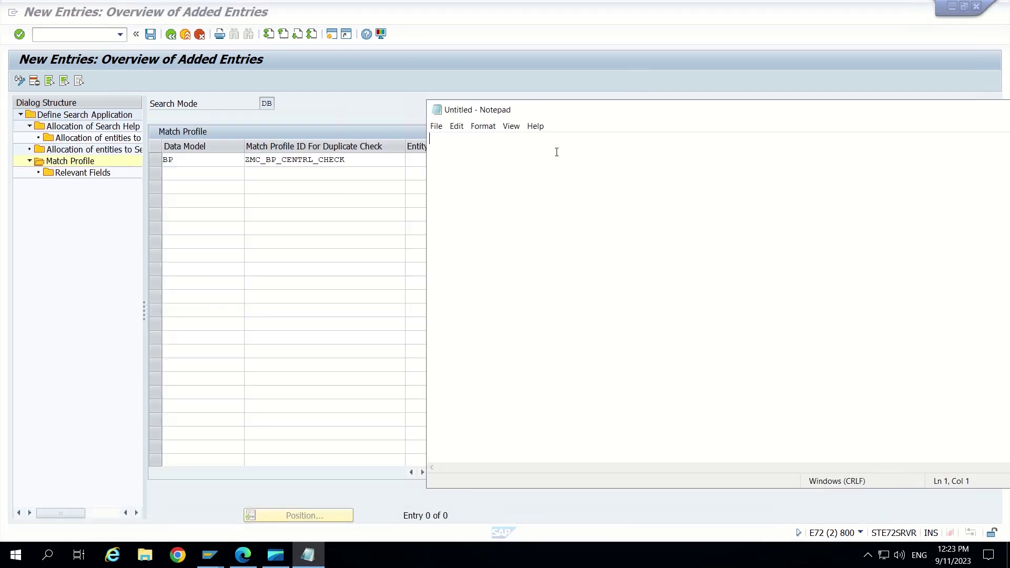
type("ZMC_BP_CENTRL_CHECK")
- Give the profile entity type BP_HEADER and description 'BP Duplicate check for Custom', then open its Relevant Fields
left_click(132, 310)
left_click(418, 158)
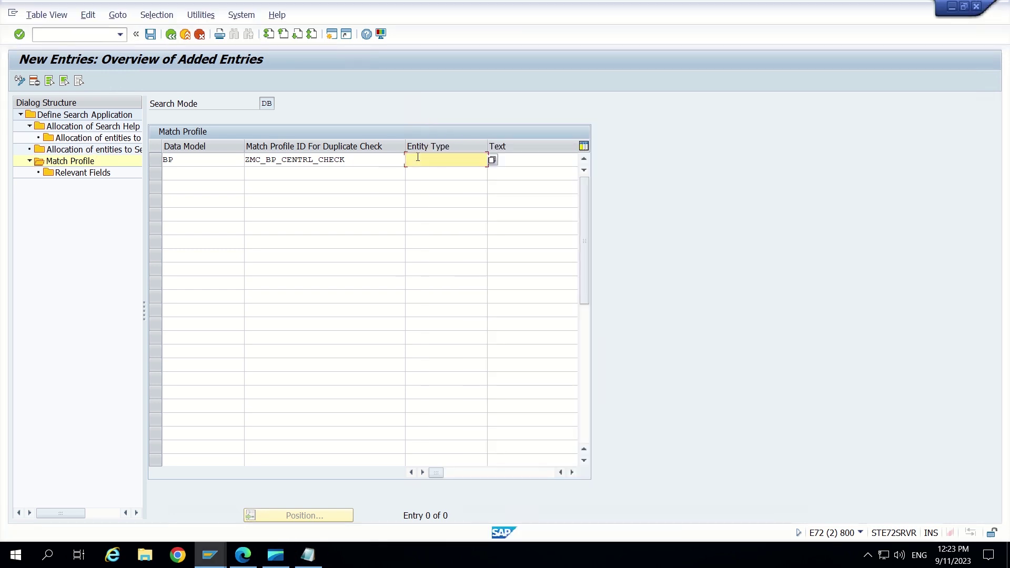
type("BP_")
left_click(431, 172)
left_click(518, 161)
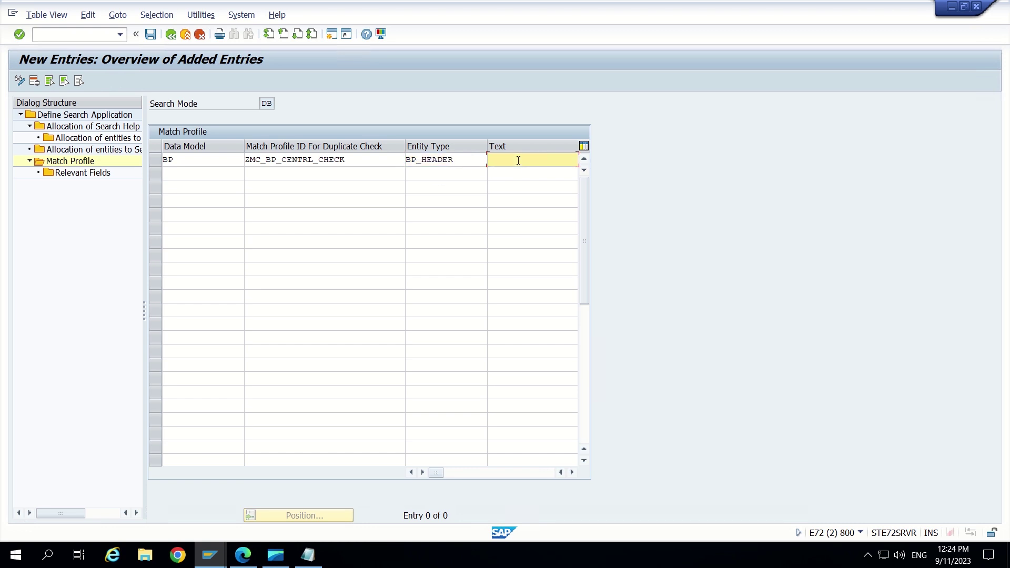
type("B")
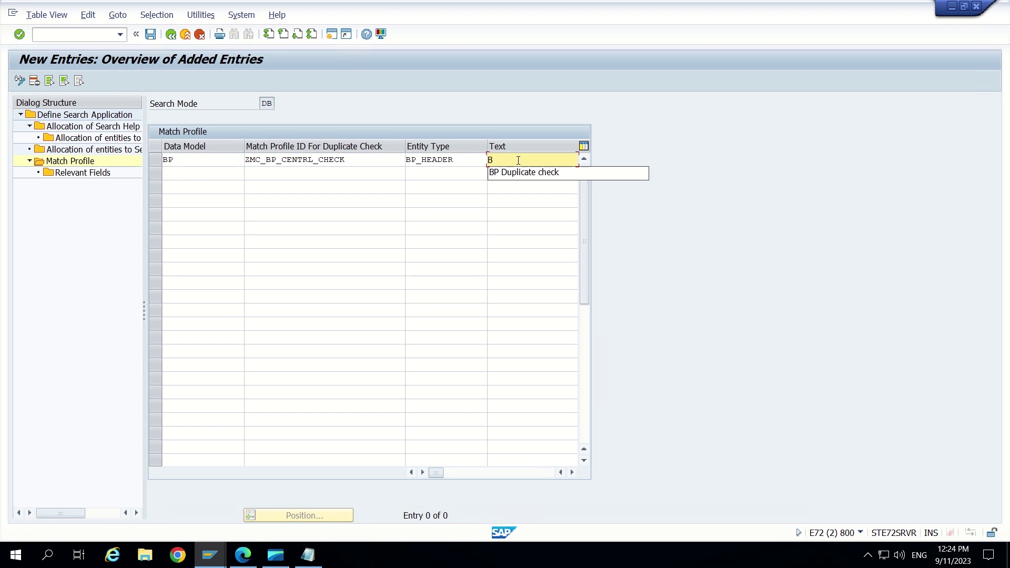
type("P Duplicate check fo")
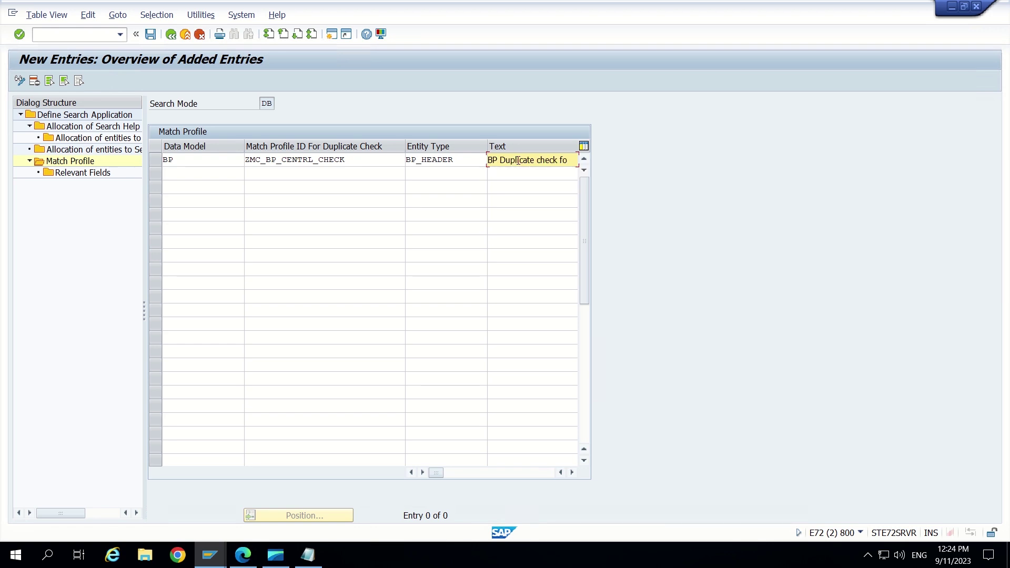
type("r Custome")
key("BackSpace")
key("BackSpace")
key("BackSpace")
key("Return")
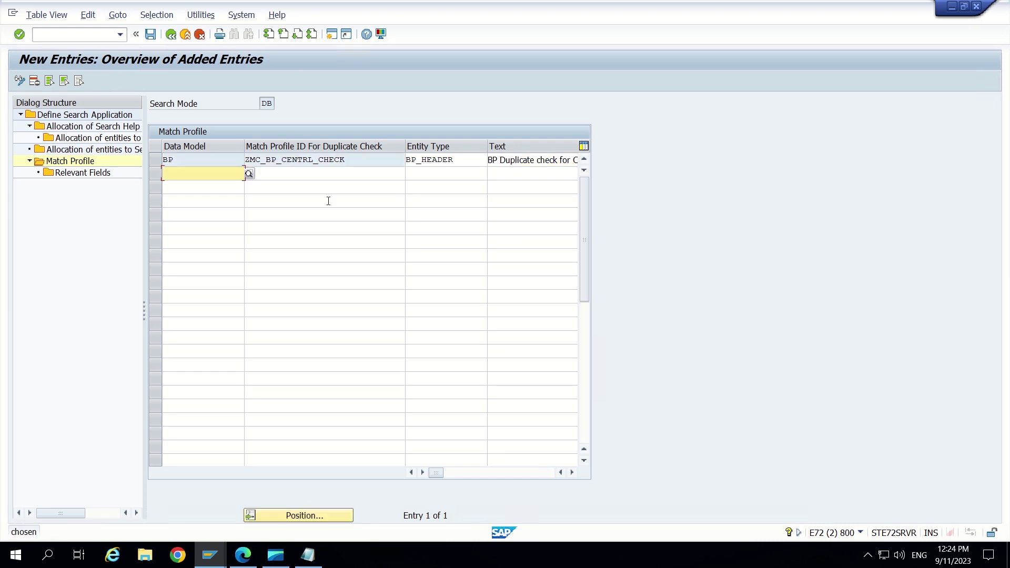
left_click(155, 159)
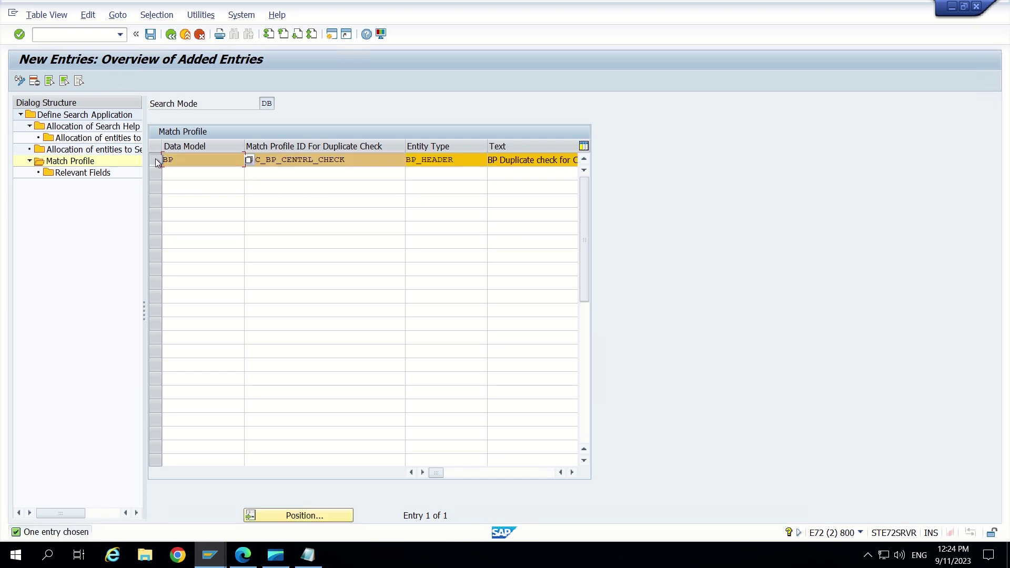
double_click(66, 174)
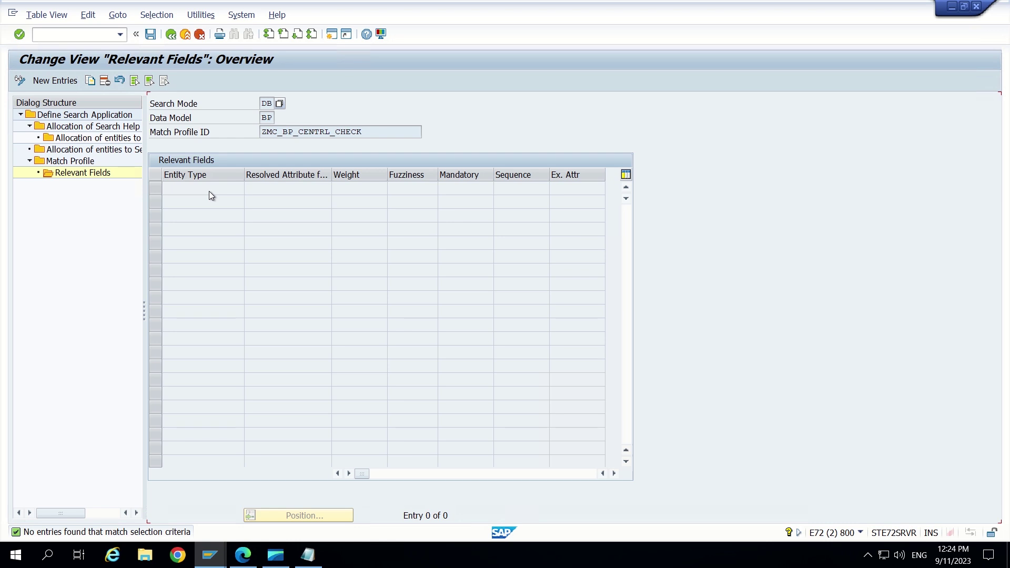
- Add a relevant field with entity type BP_CENTRL and resolved attribute NAME_ORG1
left_click(60, 83)
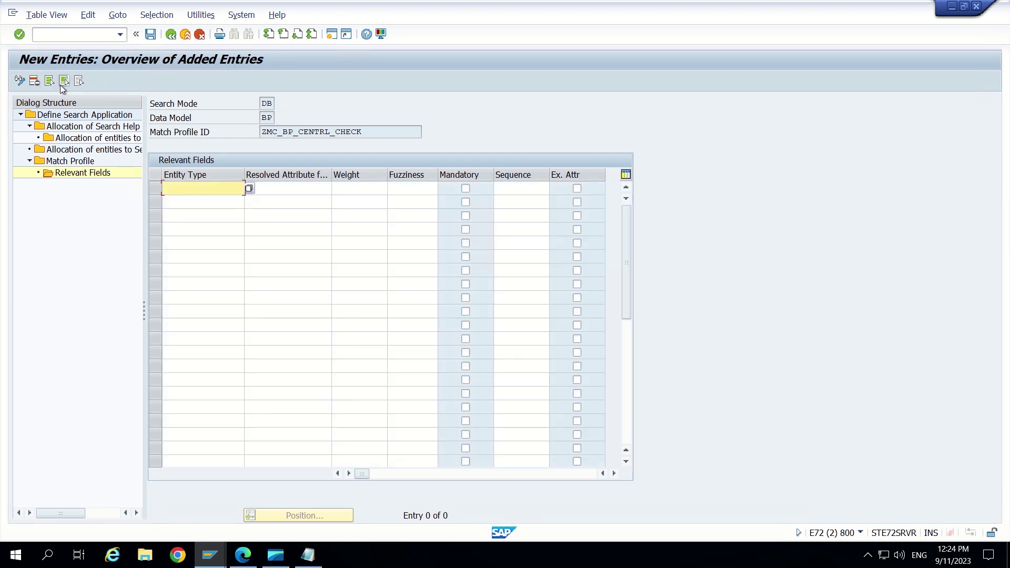
left_click(248, 188)
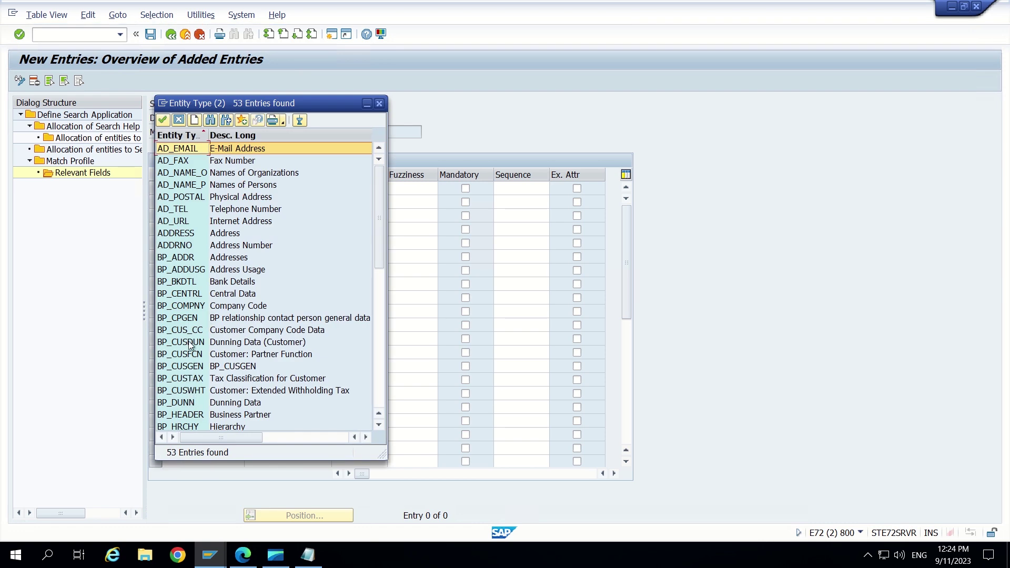
double_click(188, 293)
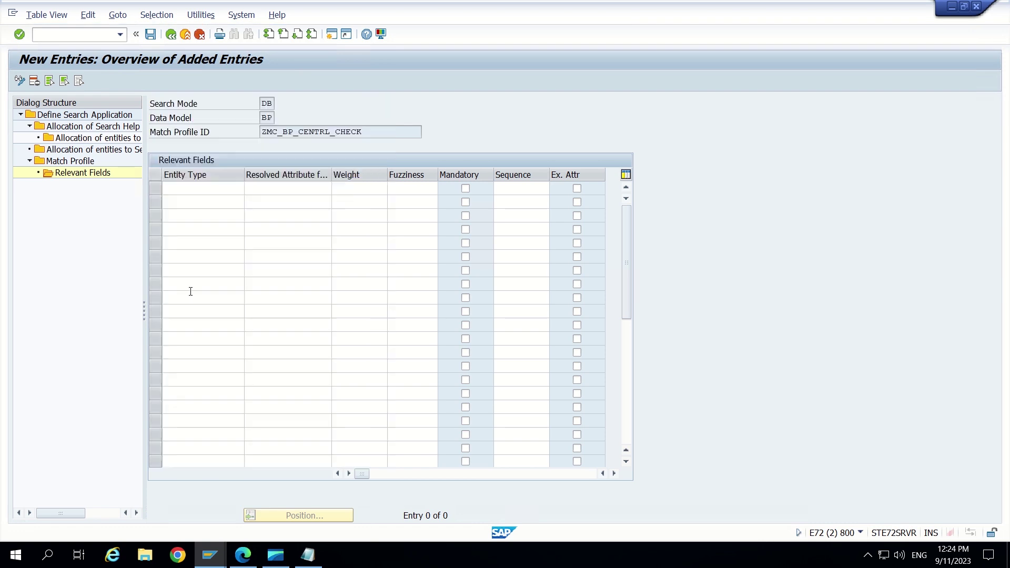
left_click(323, 193)
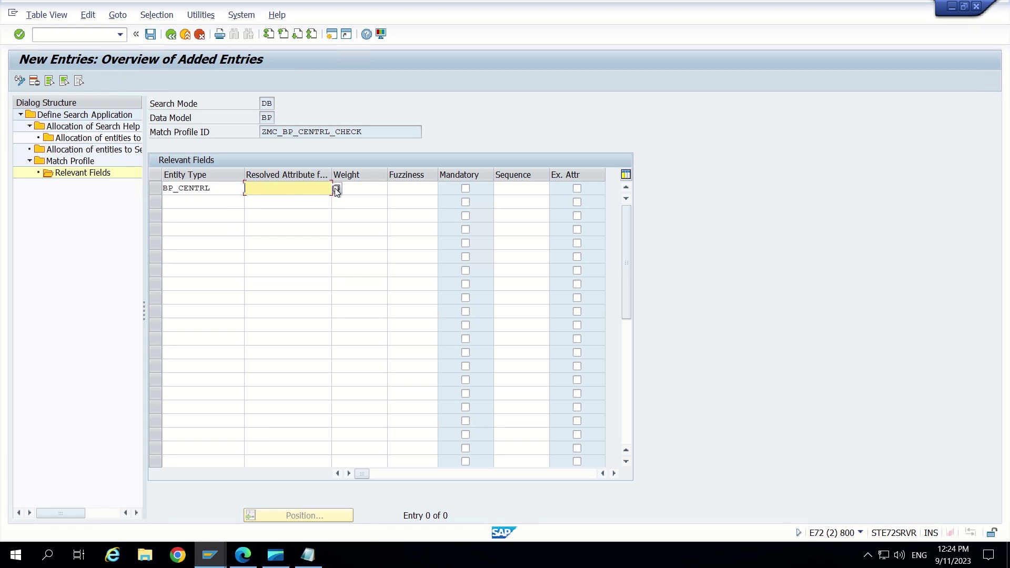
left_click(336, 188)
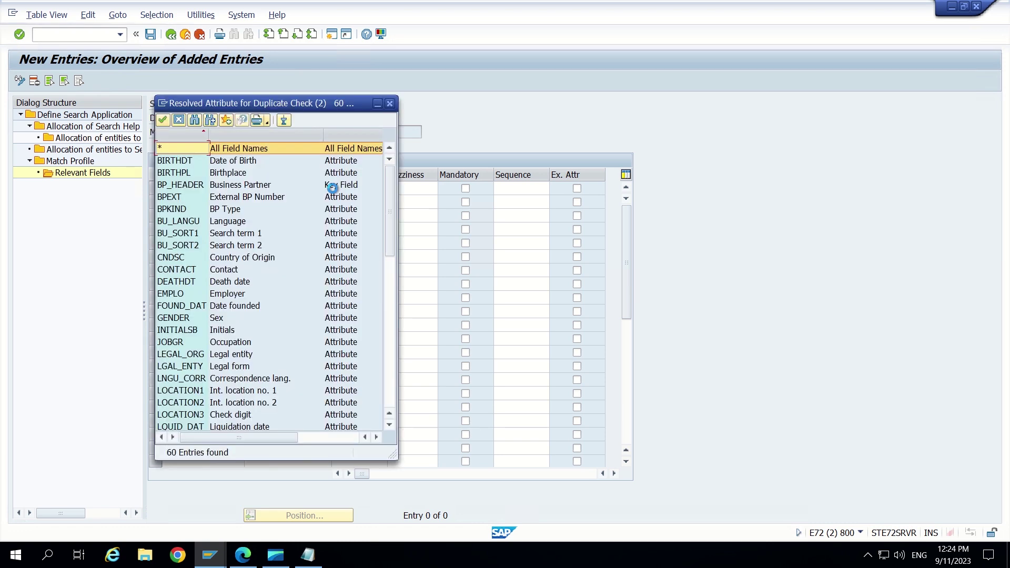
scroll(249, 330, "down", 5)
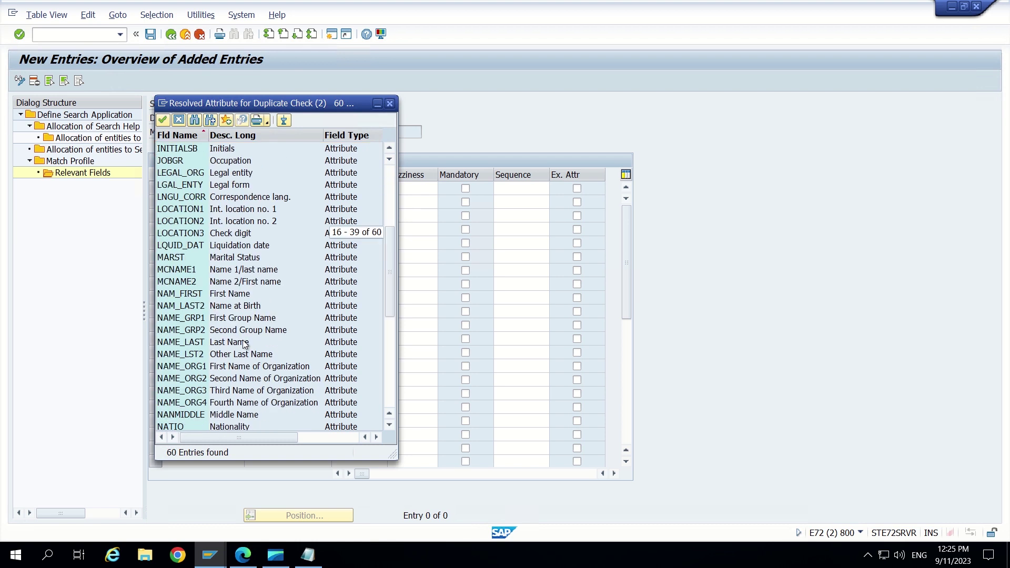
double_click(195, 367)
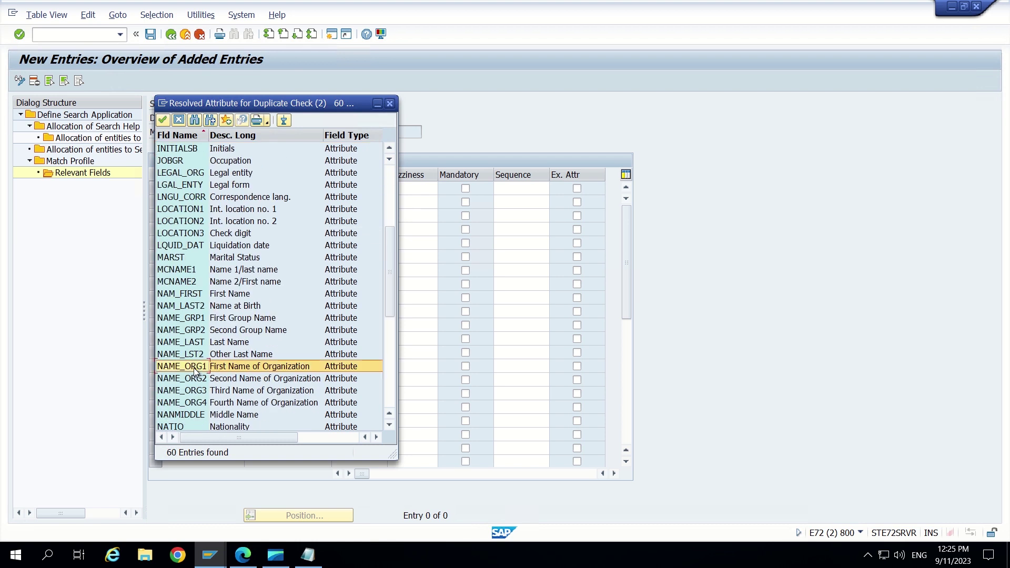
- Mark NAME_ORG1 as mandatory with sequence 1 and confirm the entry
left_click(371, 189)
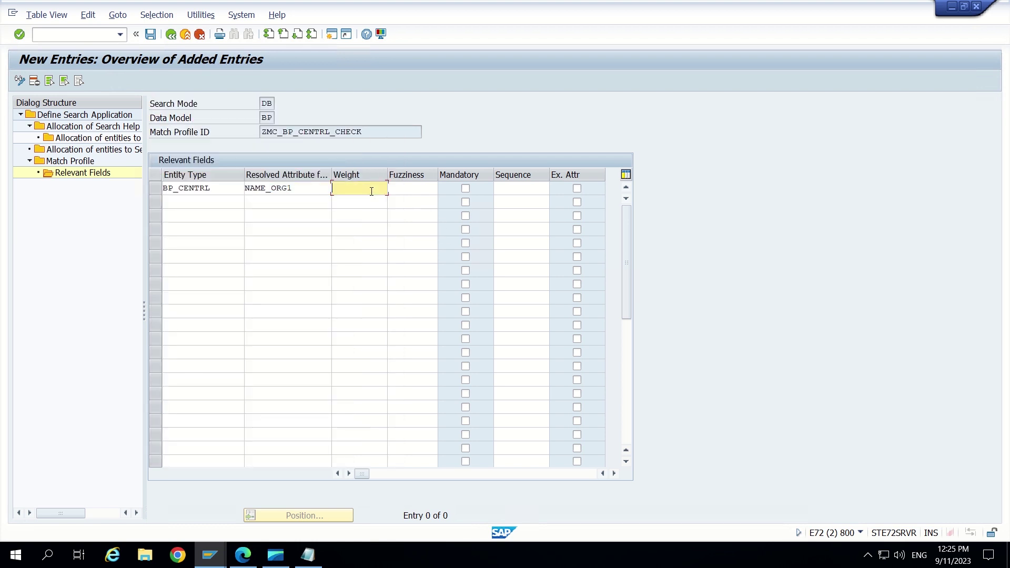
left_click(406, 189)
left_click(415, 191)
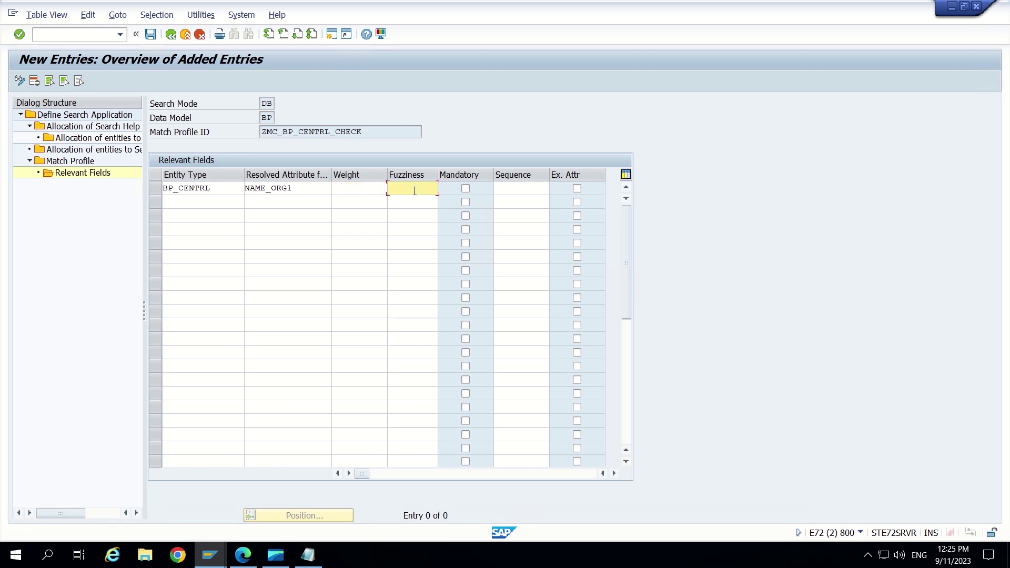
left_click(350, 189)
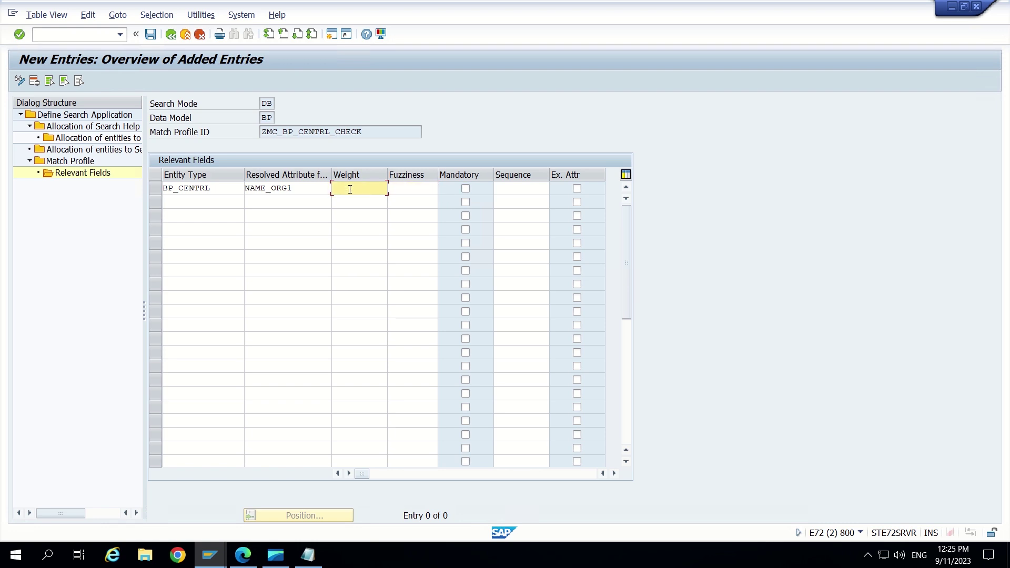
left_click(466, 190)
left_click(465, 189)
left_click(301, 185)
left_click_drag(297, 188, 229, 191)
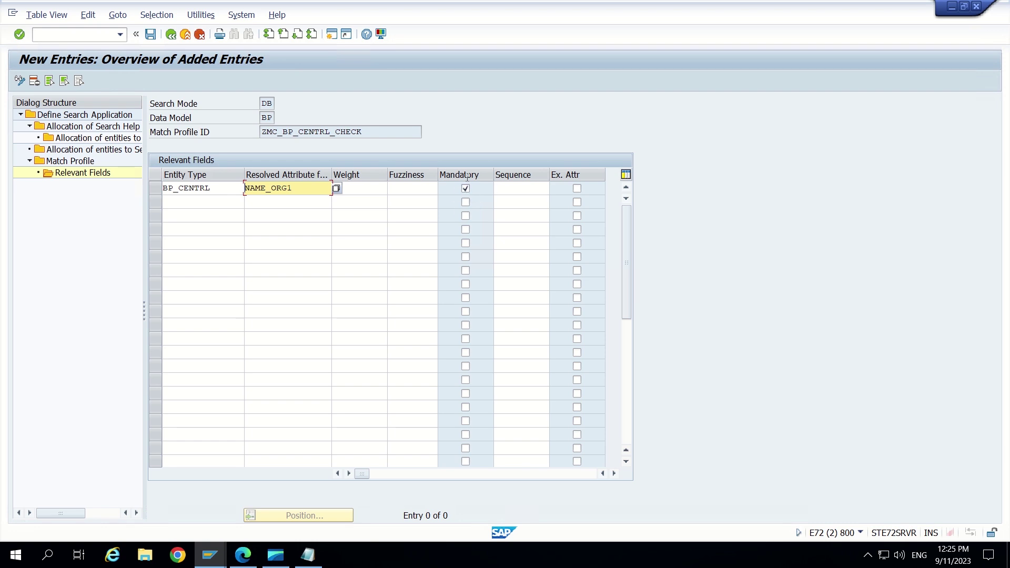
left_click(507, 192)
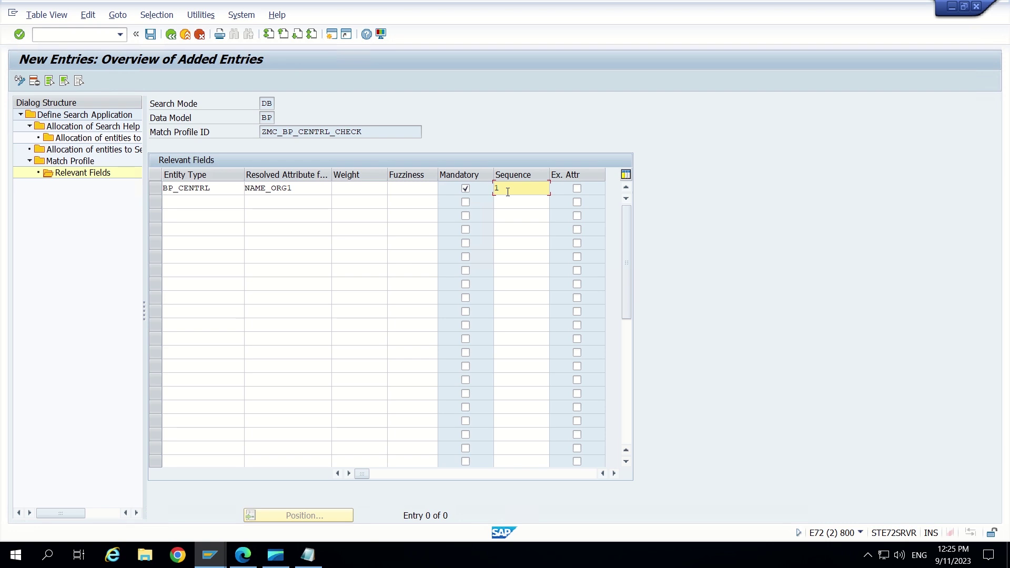
key("Return")
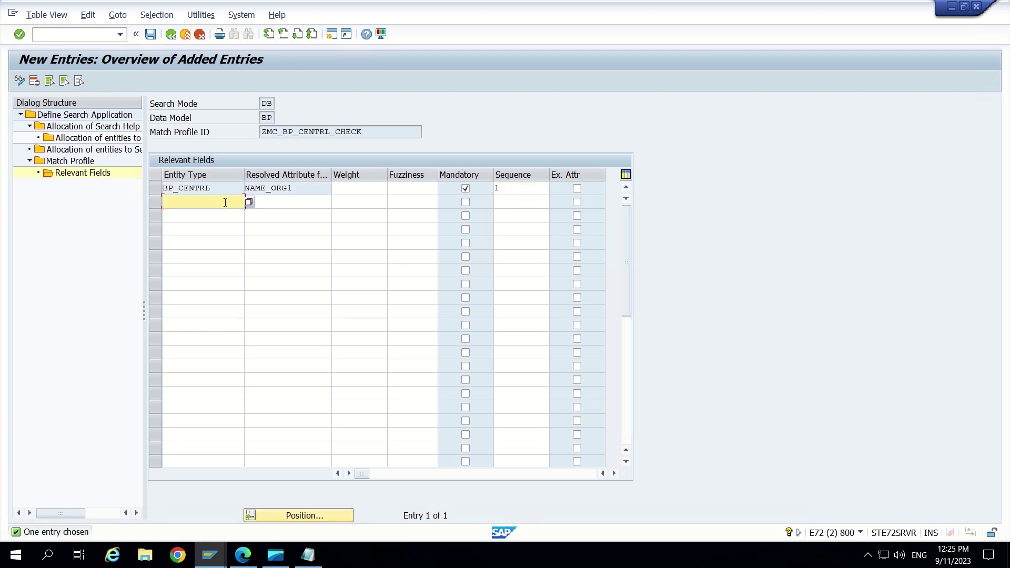
- Save the relevant field configuration to the workbench request and switch to display mode
left_click(151, 35)
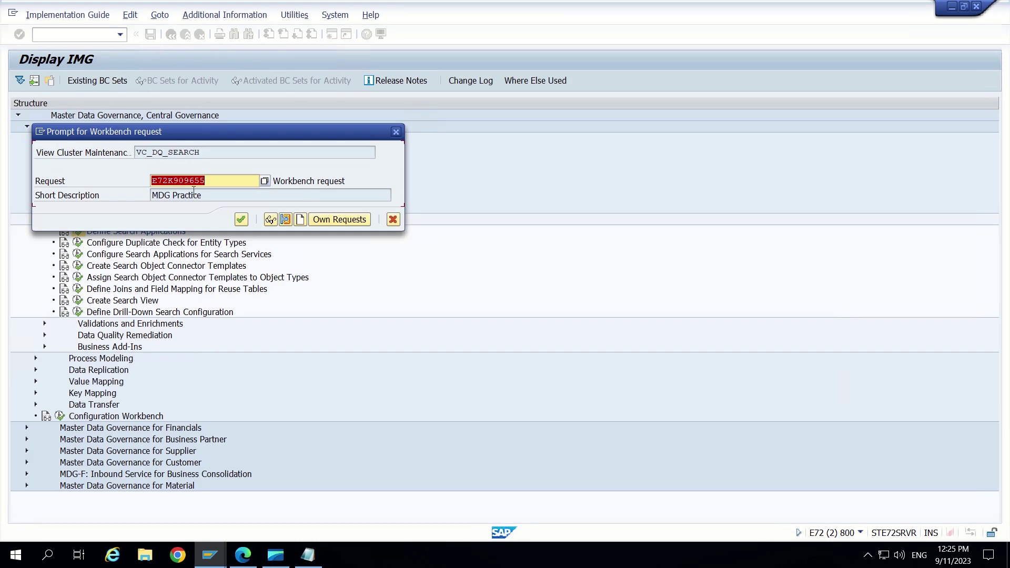
left_click(242, 219)
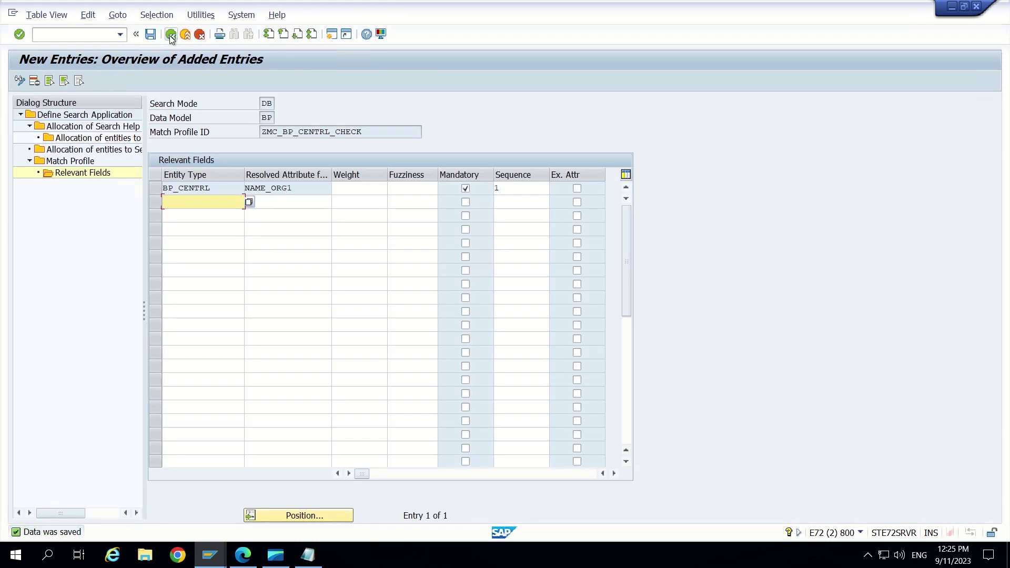
left_click(19, 80)
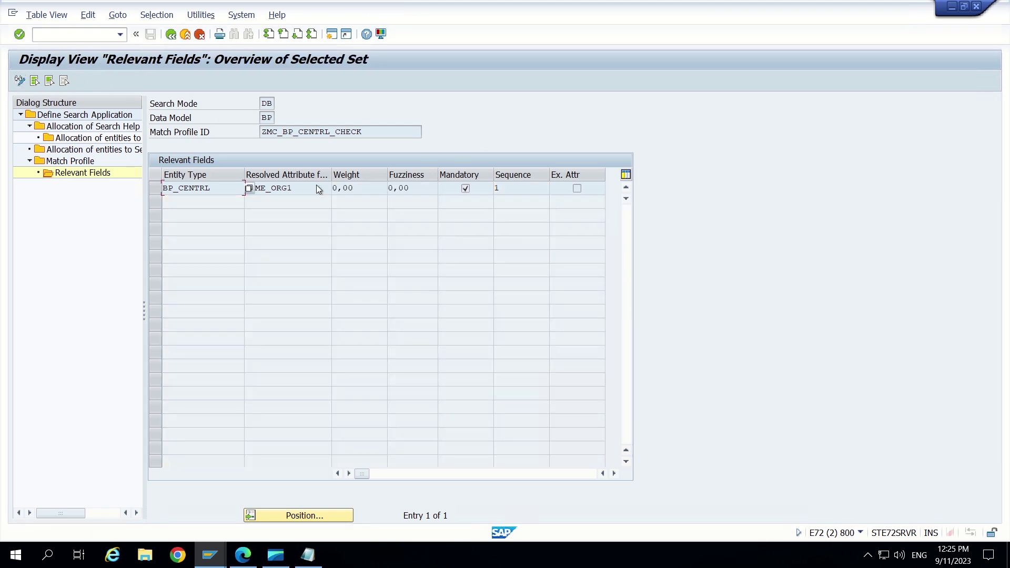
key("Tab")
left_click(416, 189)
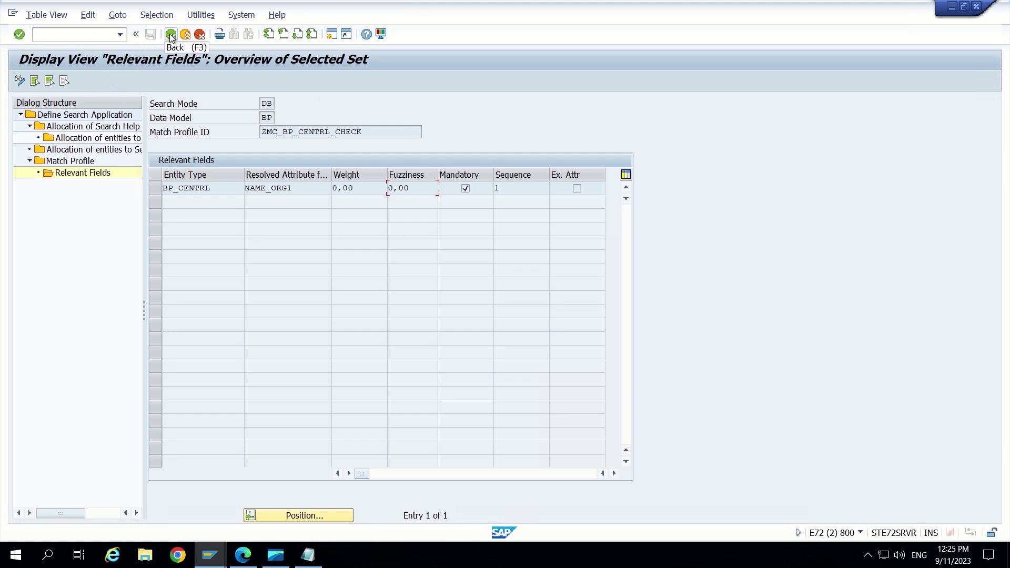
- Go back through the overviews to the Display IMG tree
left_click(171, 36)
left_click(172, 35)
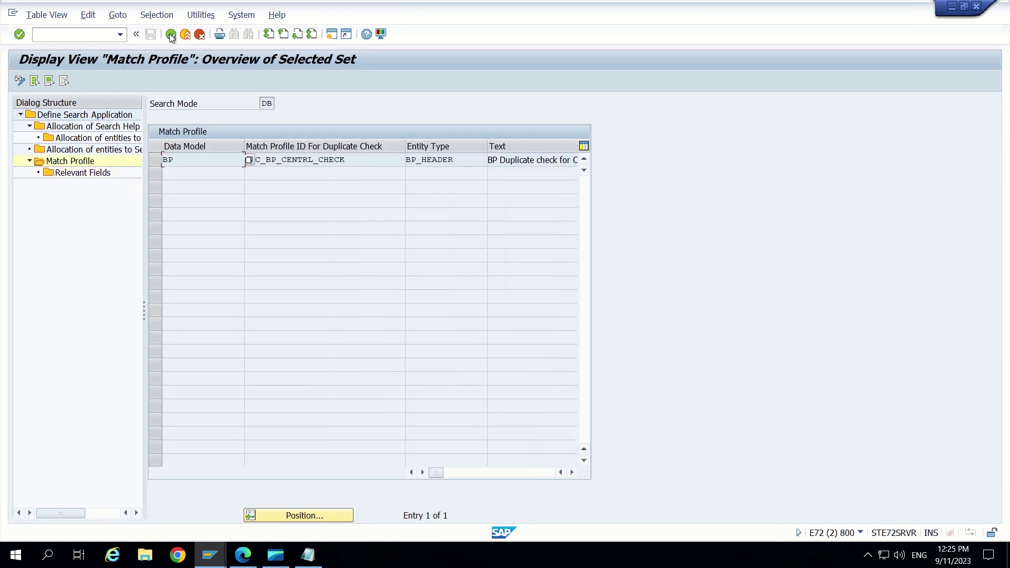
left_click(172, 35)
left_click(172, 35)
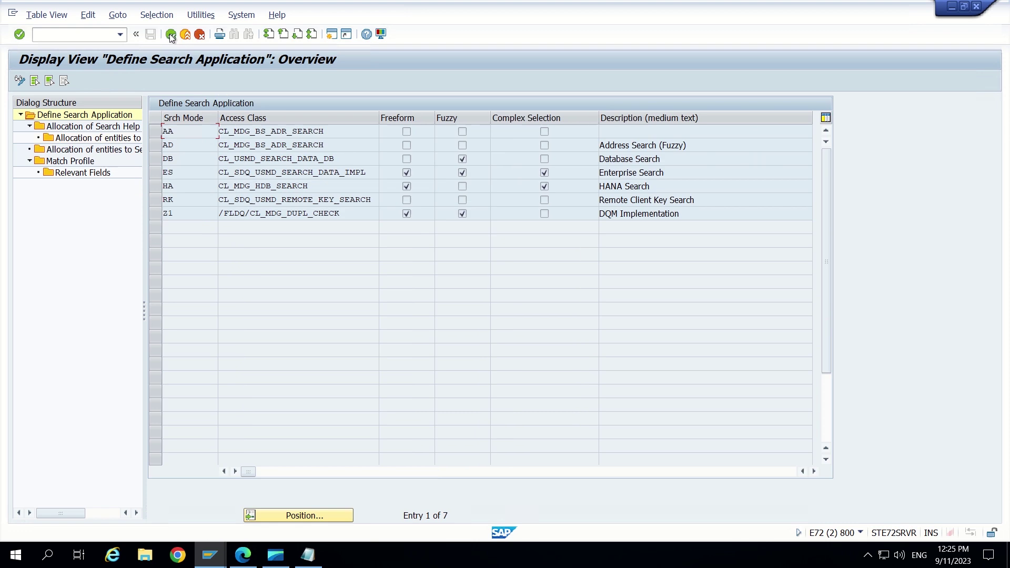
left_click(171, 36)
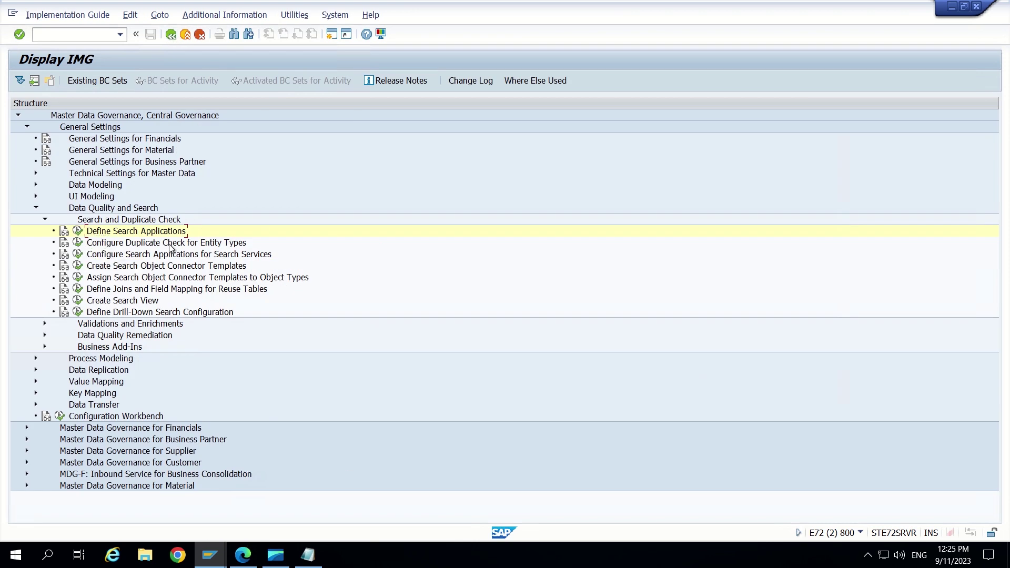
- Add a new duplicate-check entry with data model BP and entity type BP_HEADER
left_click(77, 243)
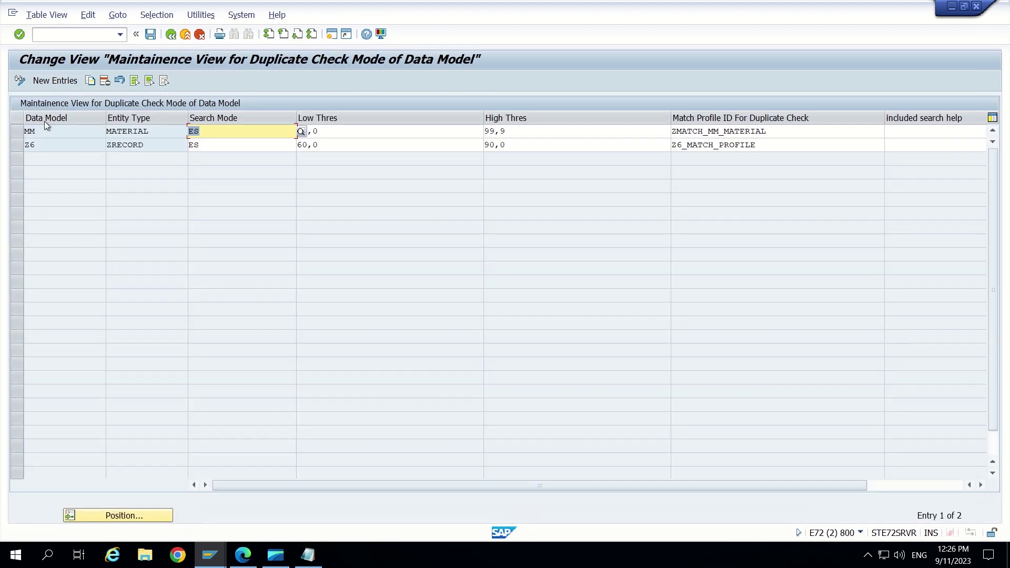
left_click(57, 82)
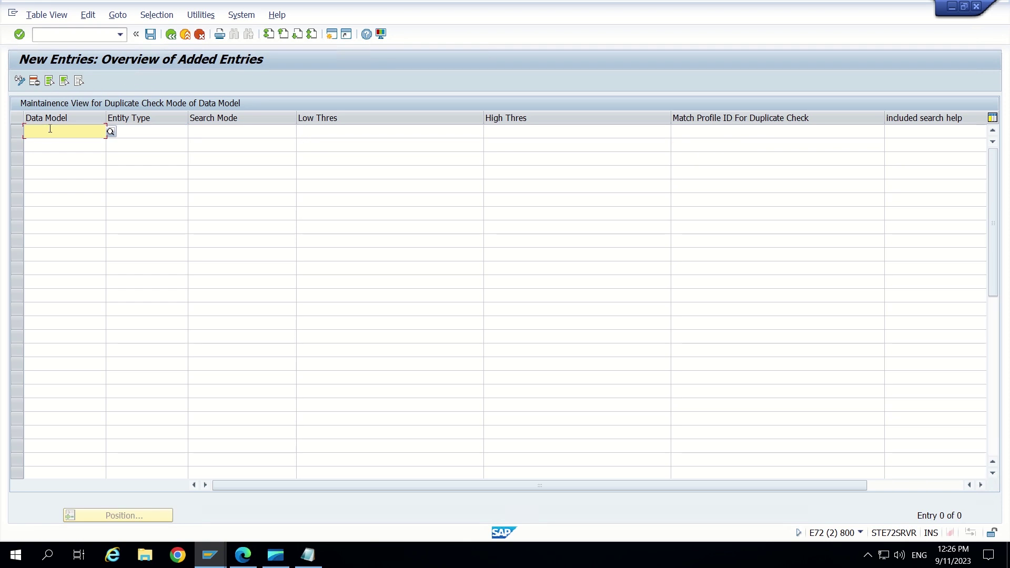
type("BP")
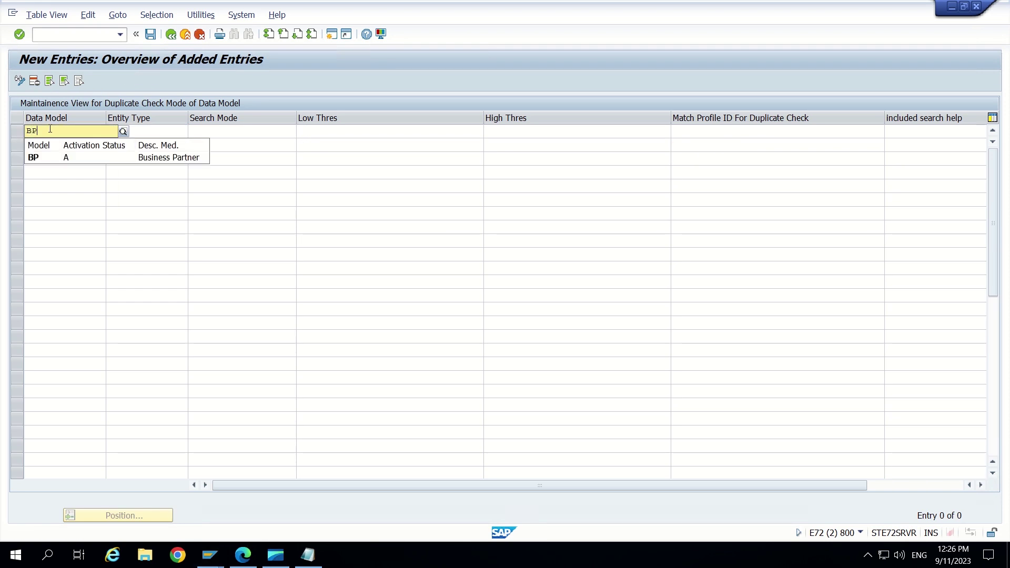
left_click(157, 137)
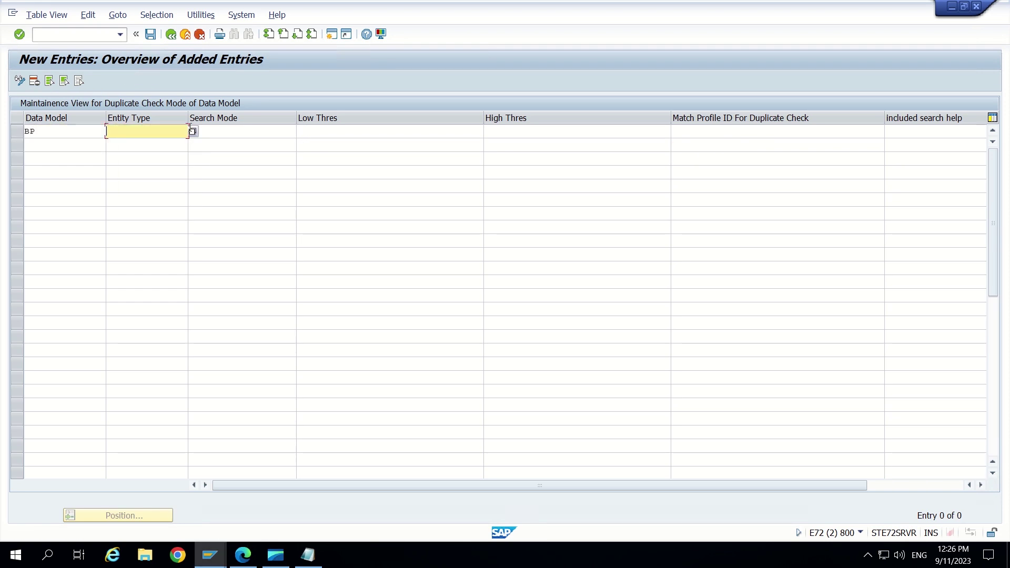
type("BP_HEADER")
left_click(193, 131)
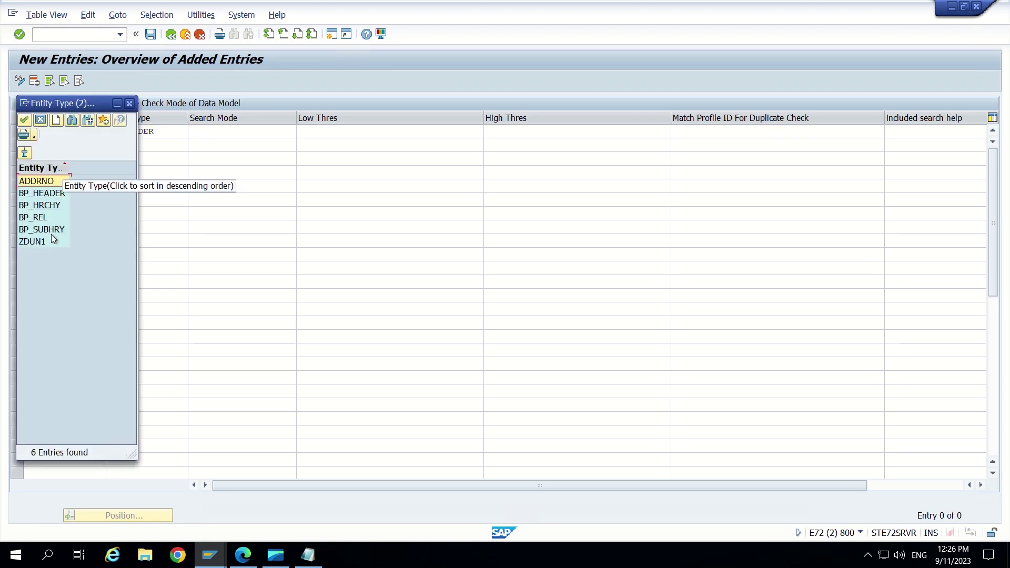
double_click(48, 193)
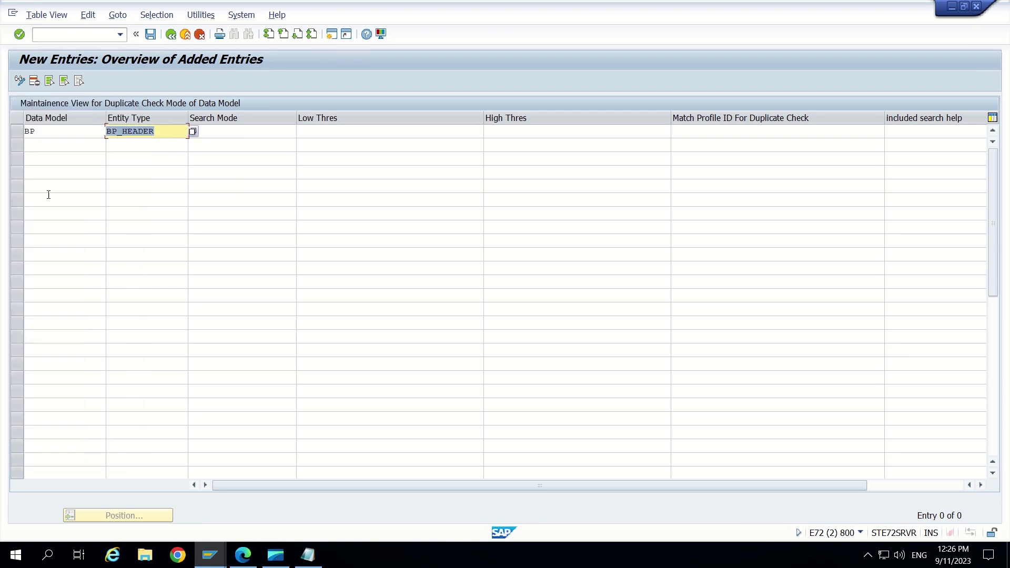
left_click(252, 129)
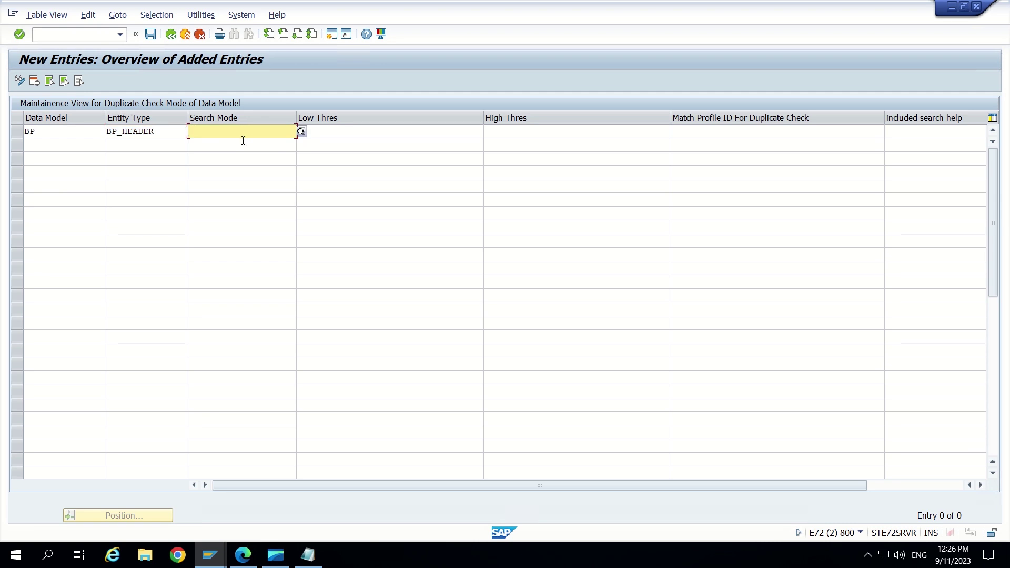
- Assign match profile ZMC_BP_CENTRL_CHECK with search mode DB and a low threshold of 70
left_click(796, 127)
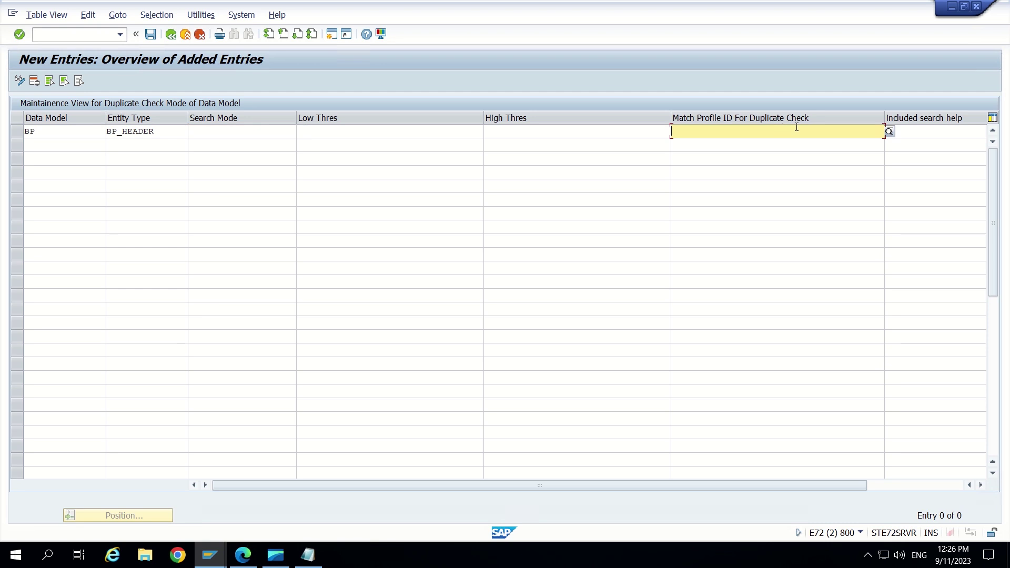
left_click(893, 131)
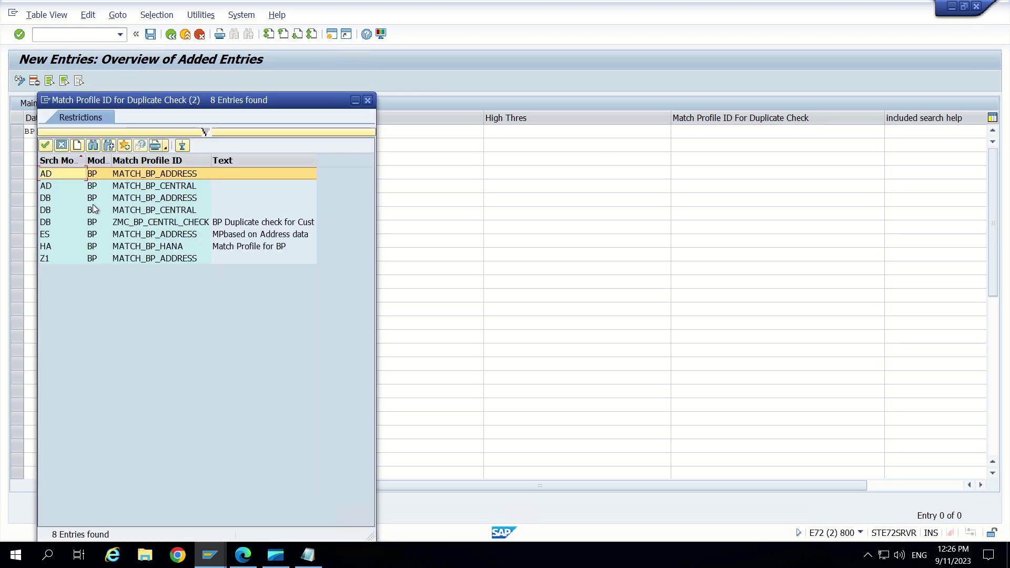
double_click(126, 224)
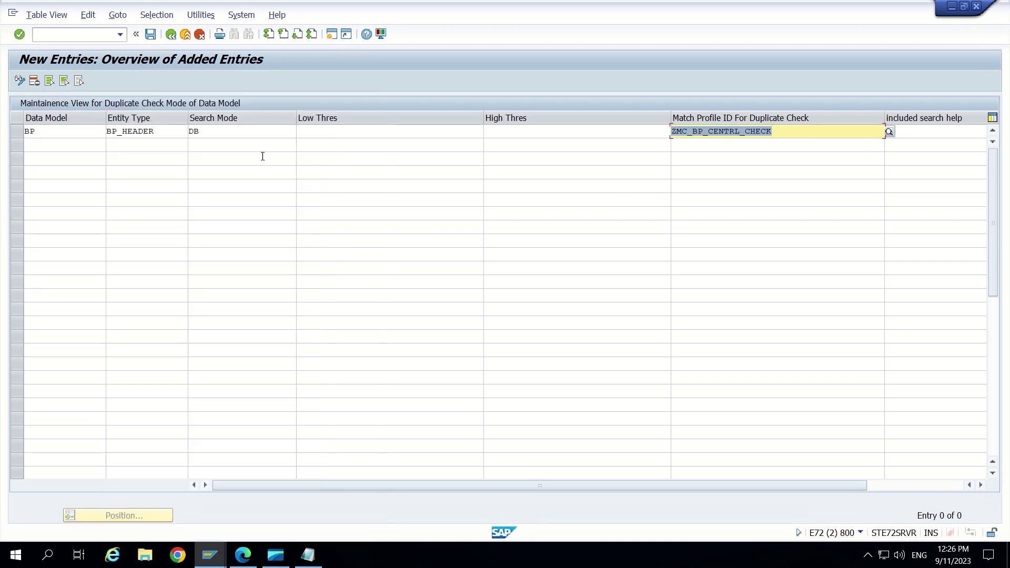
left_click(219, 132)
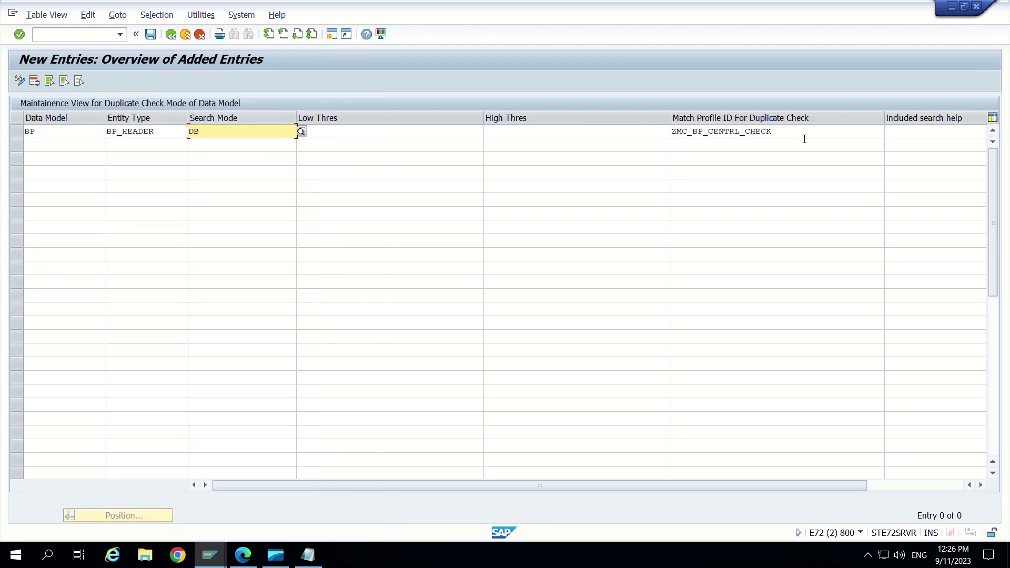
left_click(352, 133)
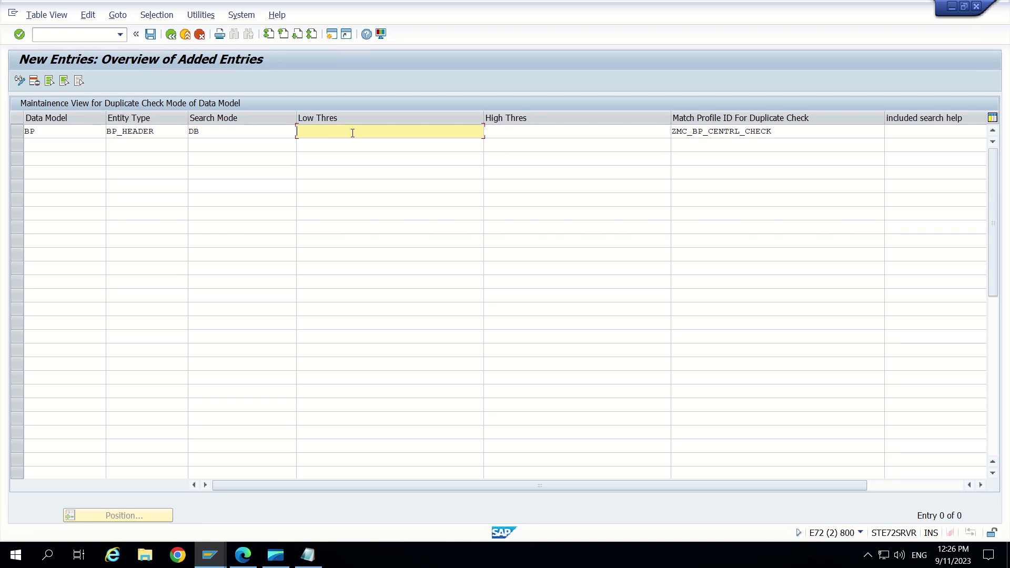
left_click(535, 136)
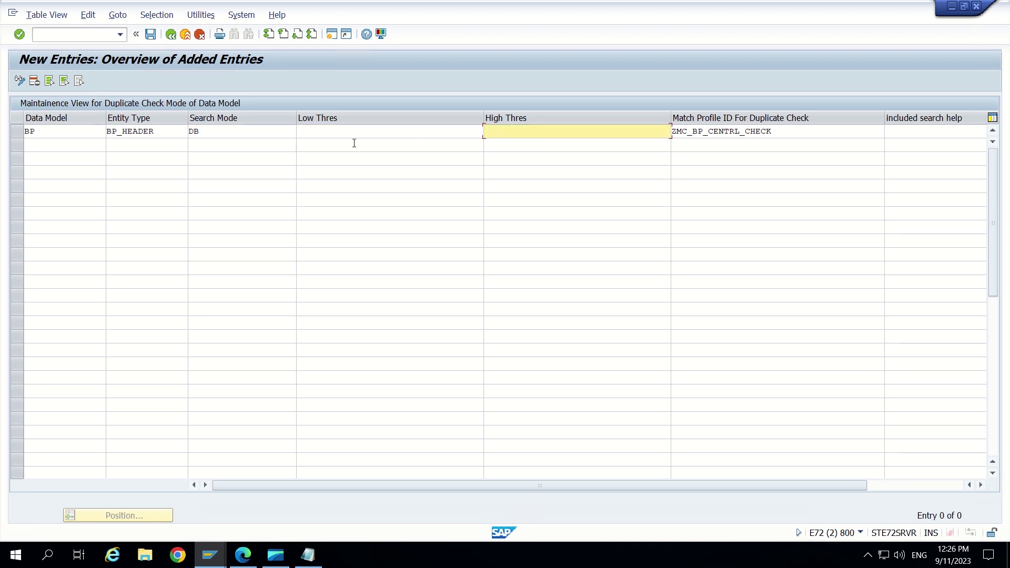
left_click(338, 133)
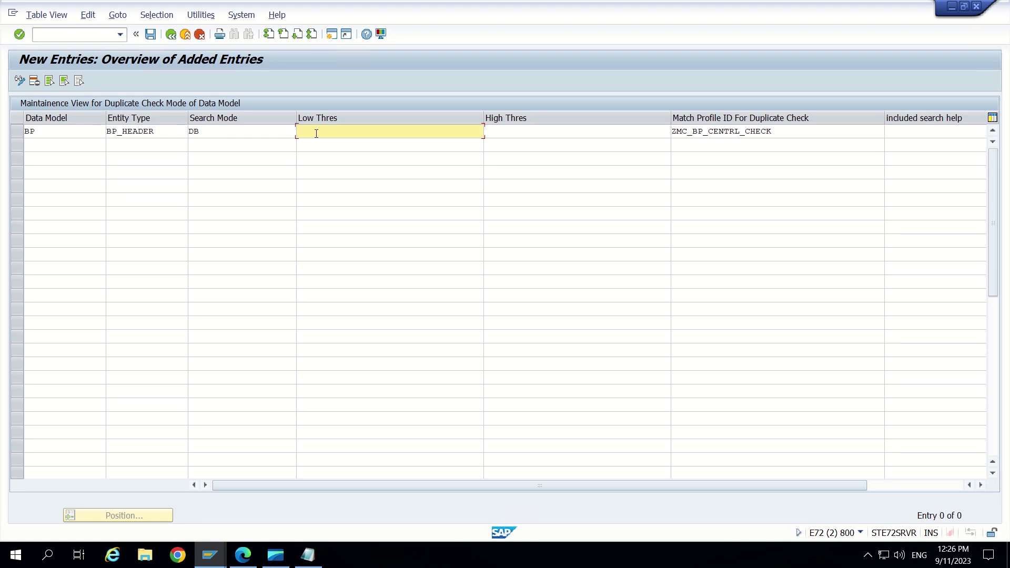
type("70")
key("Return")
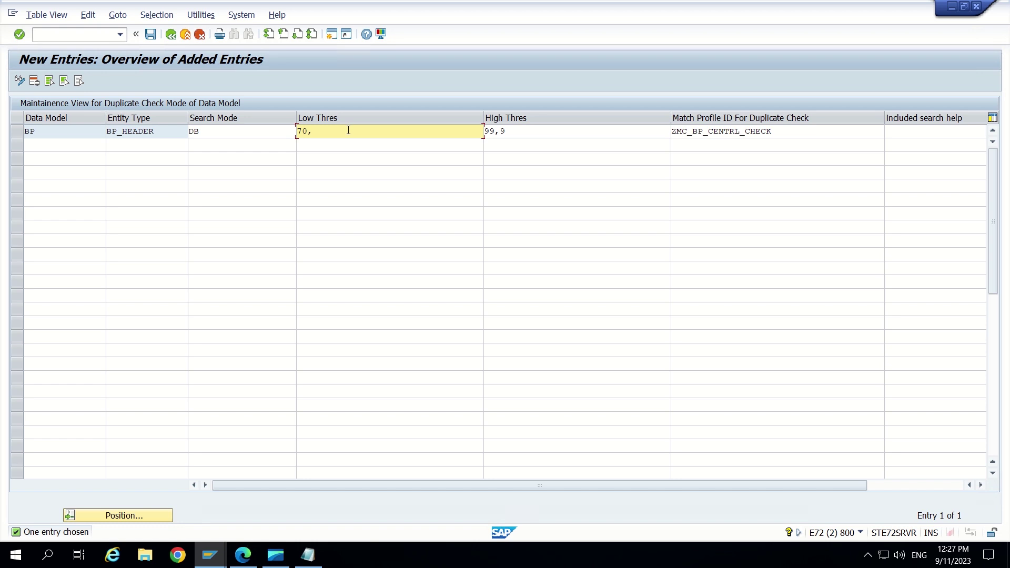
key("Return")
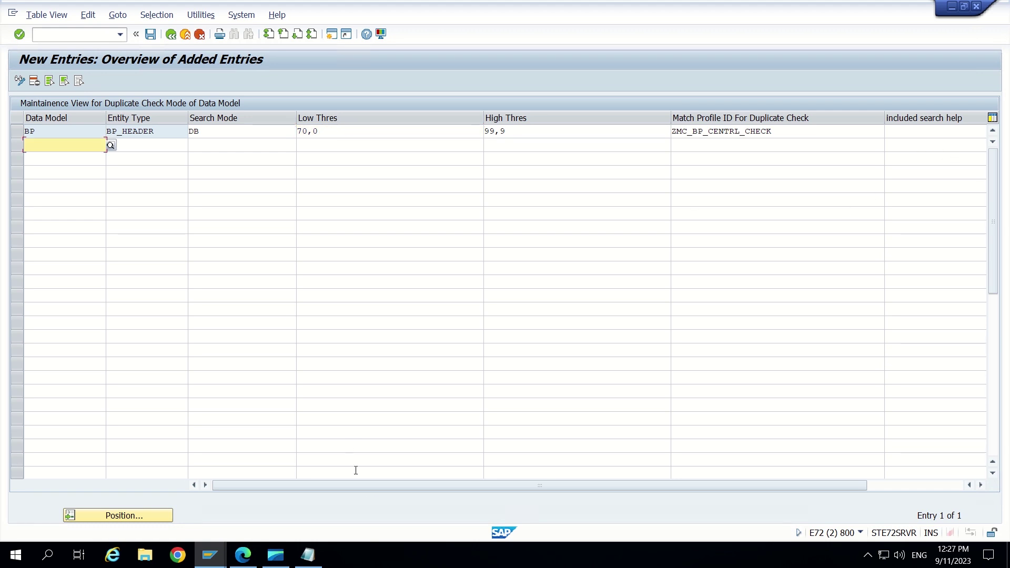
left_click_drag(367, 486, 516, 490)
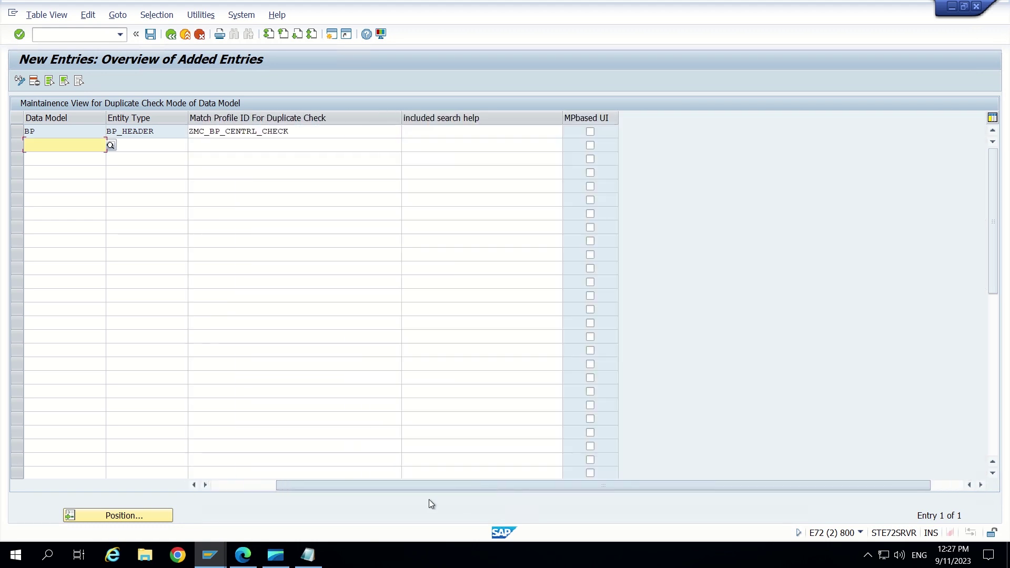
- Enable MP-based UI and set included search help MC_BP_GENERAL for the BP_HEADER entry
left_click(590, 131)
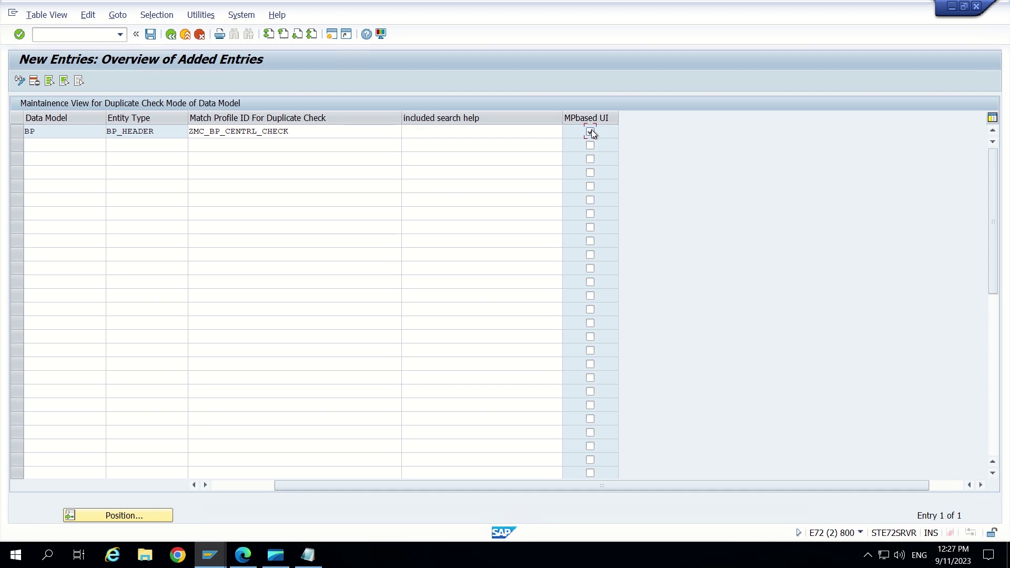
left_click(451, 136)
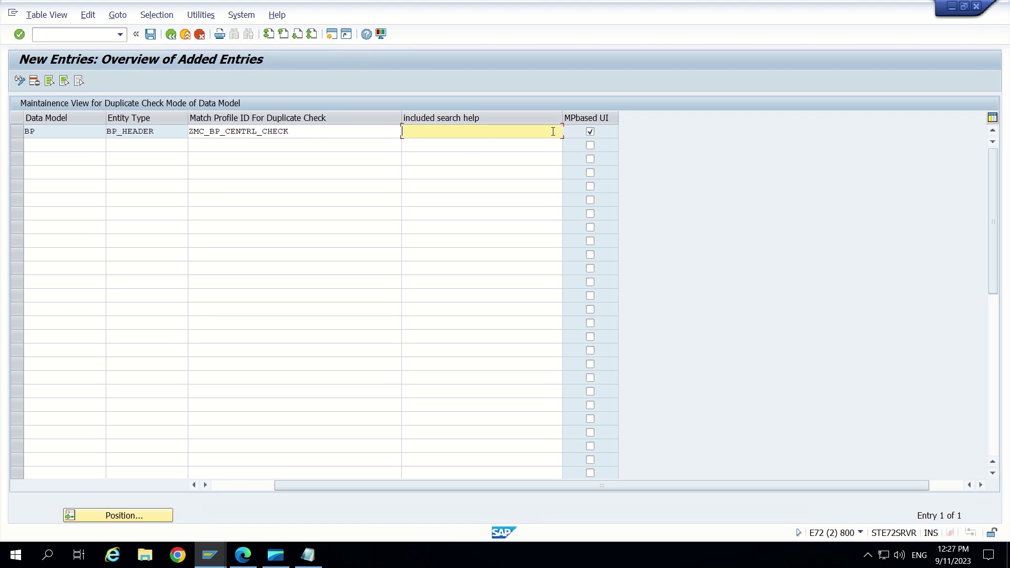
key("F4")
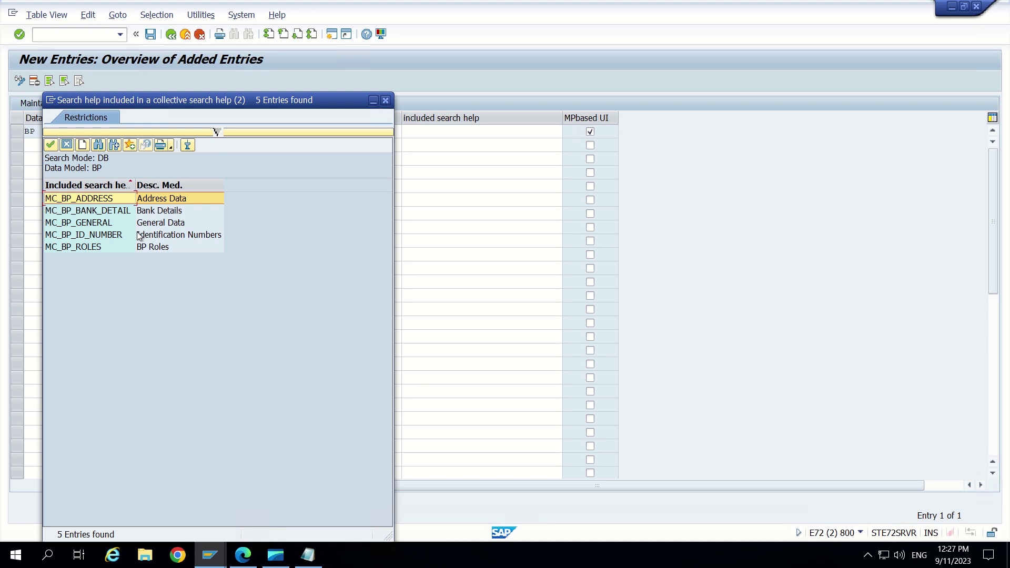
left_click(84, 224)
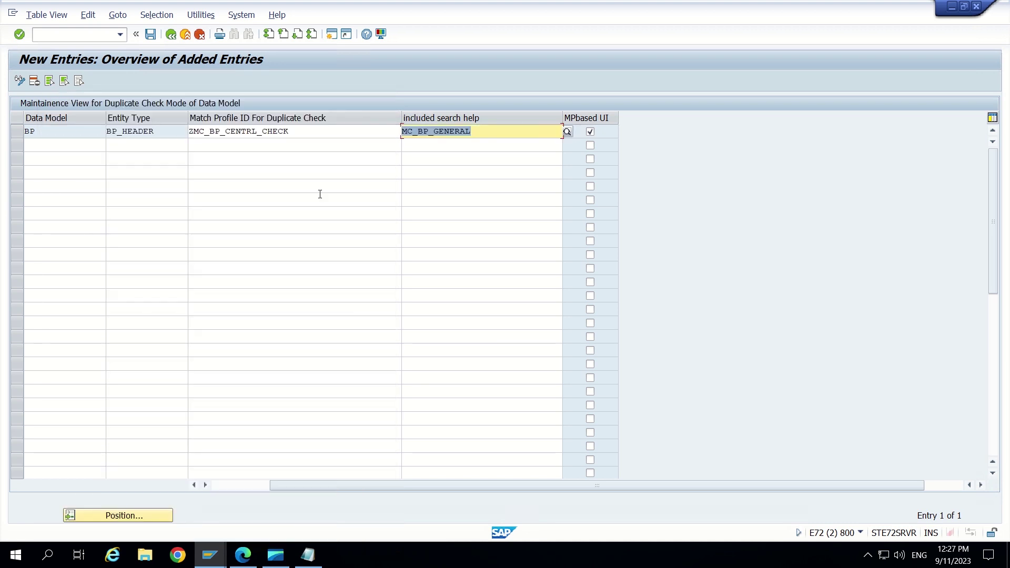
key("Return")
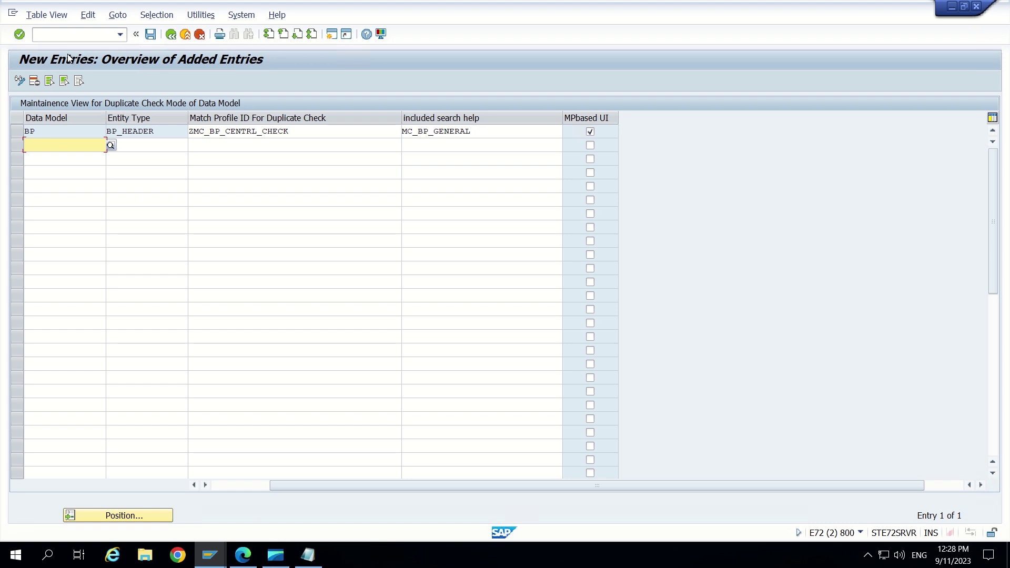
- Save the entry under the customizing request and return to the IMG structure
left_click(151, 34)
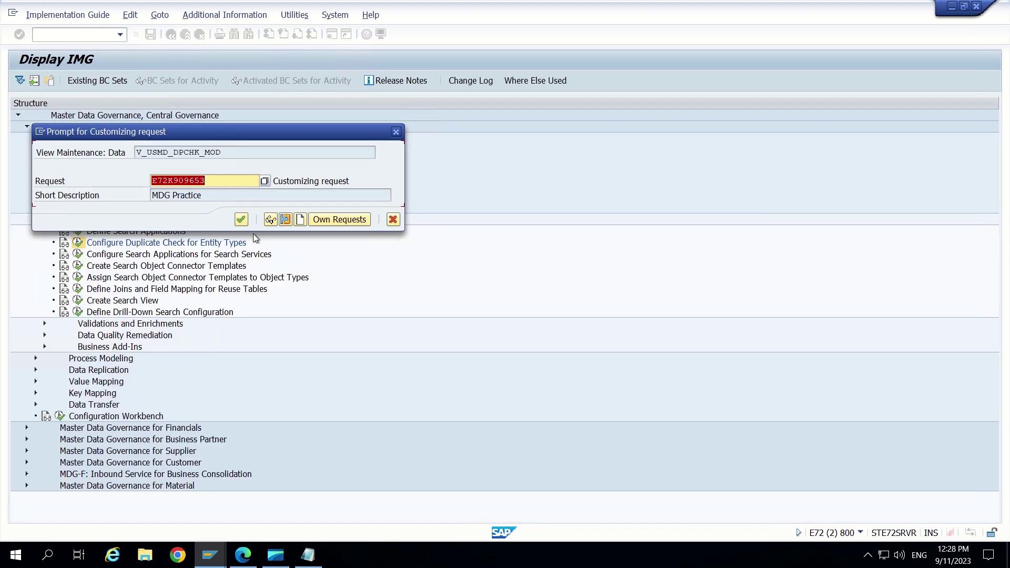
left_click(240, 219)
left_click(171, 34)
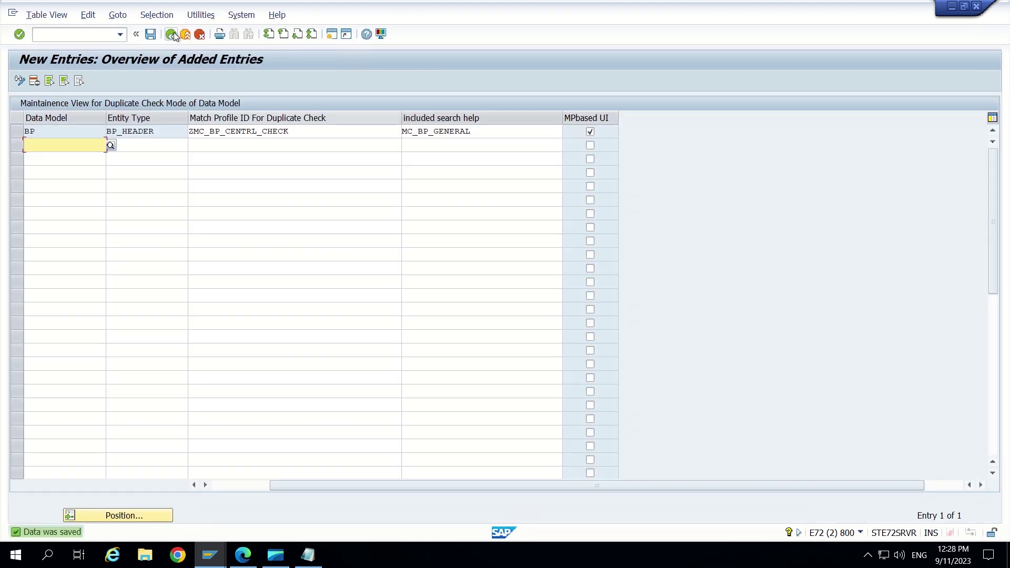
left_click(171, 34)
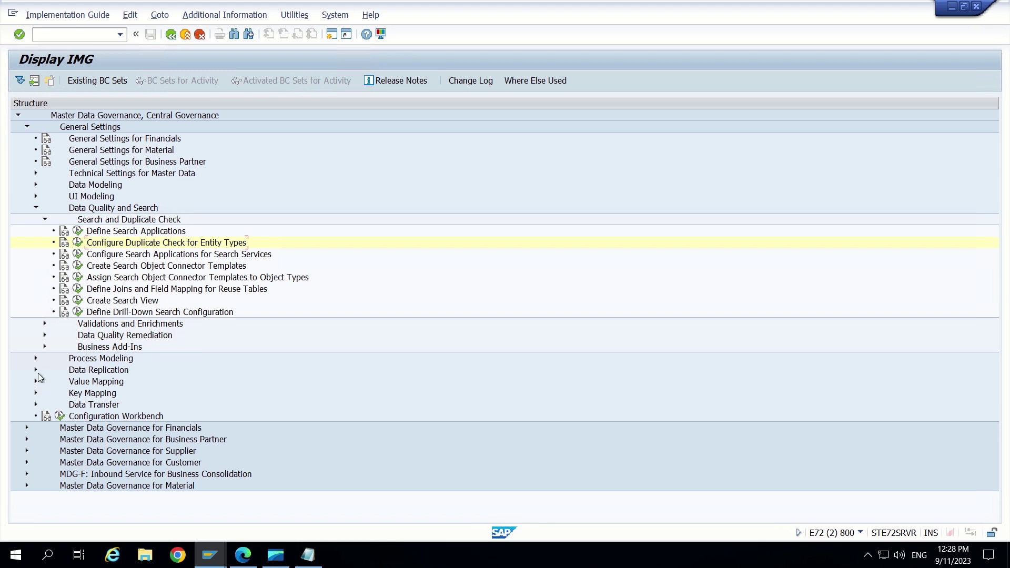
- Open Configure Properties of Change Request Step under Process Modeling
left_click(35, 358)
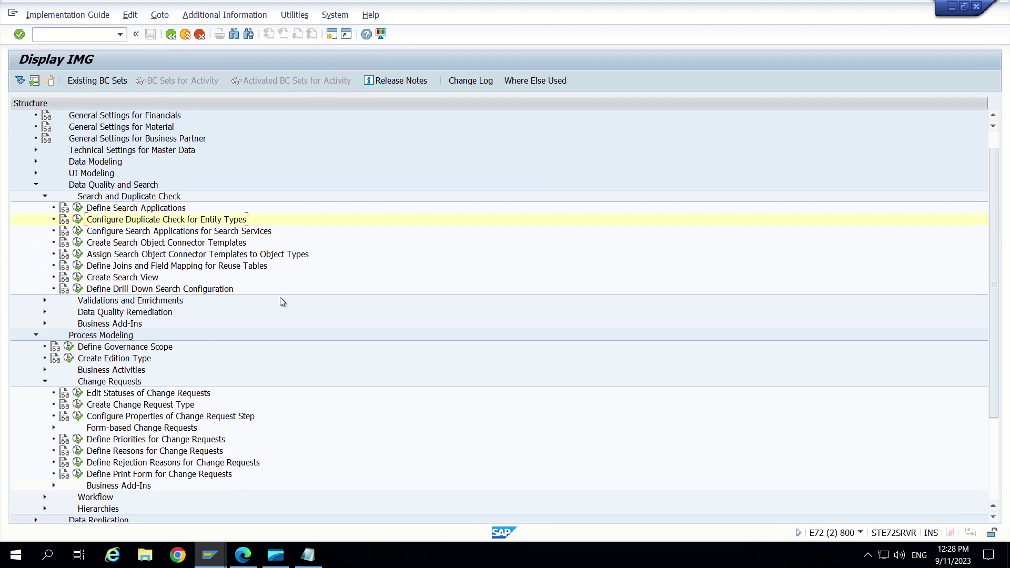
scroll(280, 297, "down", 4)
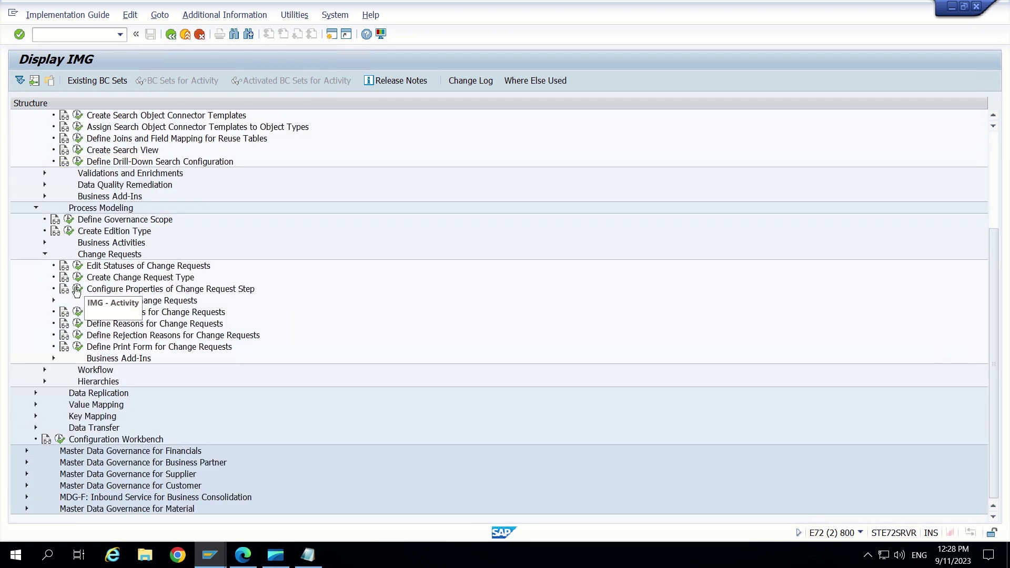
left_click(77, 290)
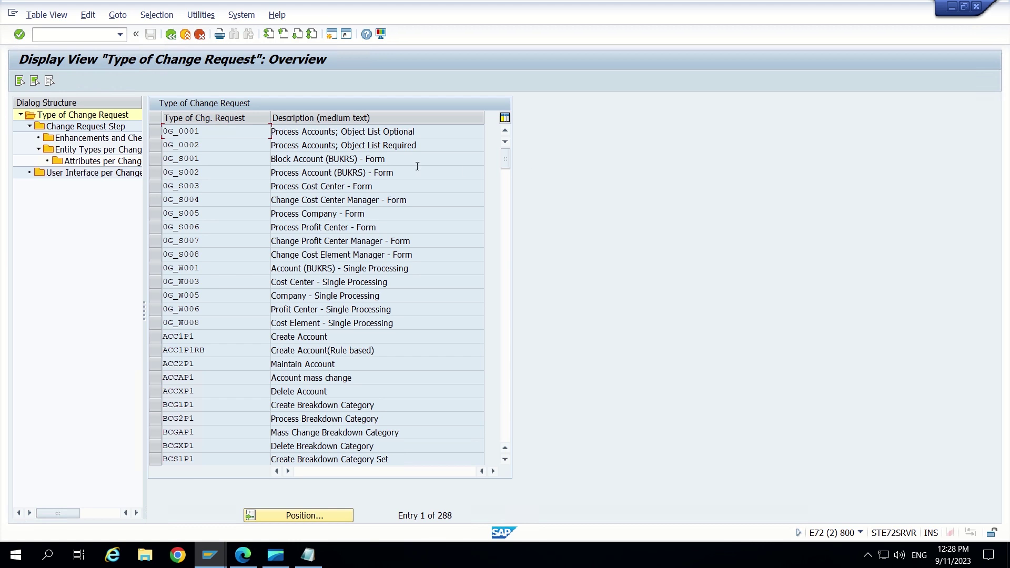
- Position the list on change request type ZCUST1P1 and open its change request steps
left_click(272, 515)
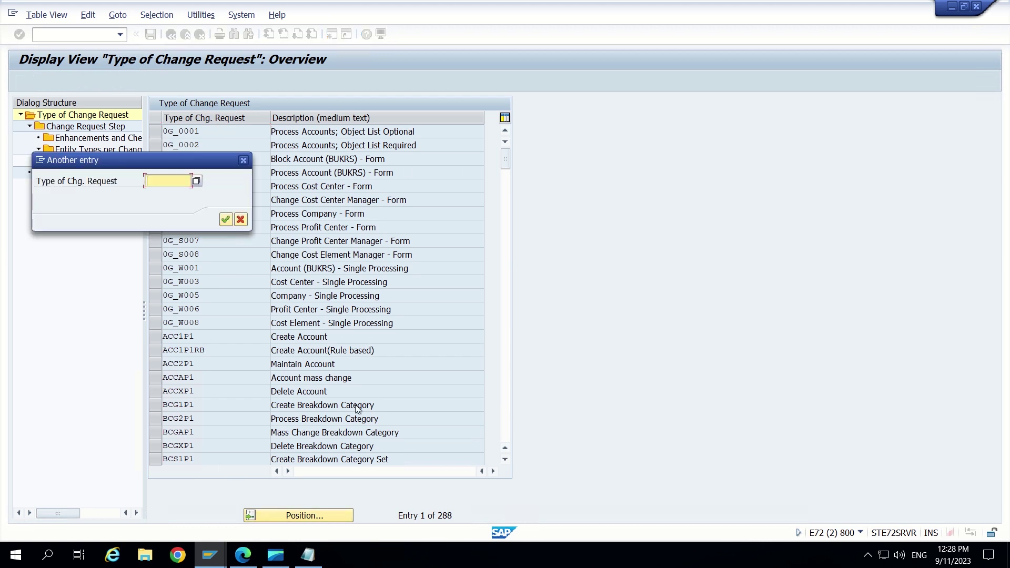
type("ZCIST")
key("BackSpace")
key("BackSpace")
key("BackSpace")
type("U")
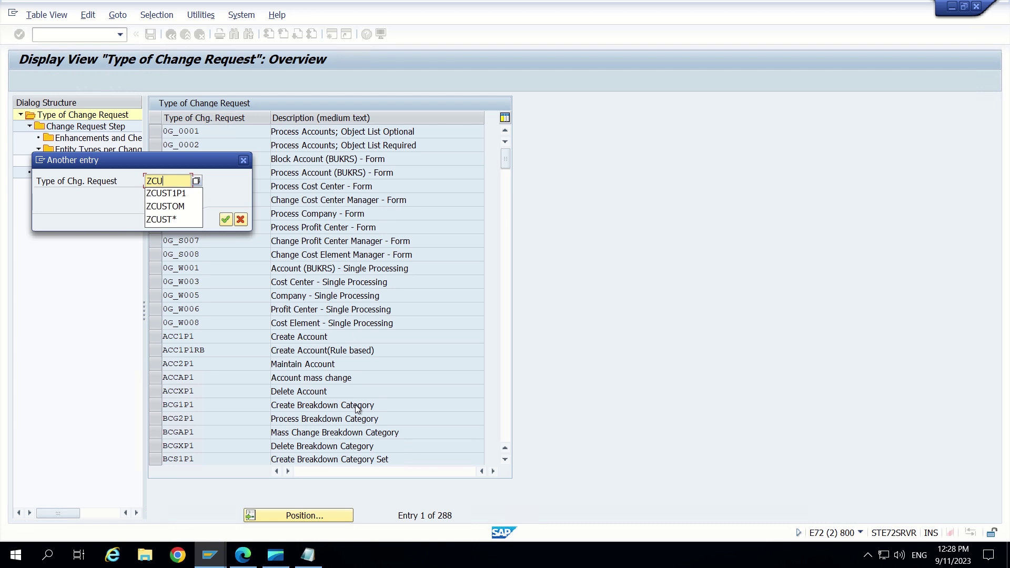
left_click(165, 193)
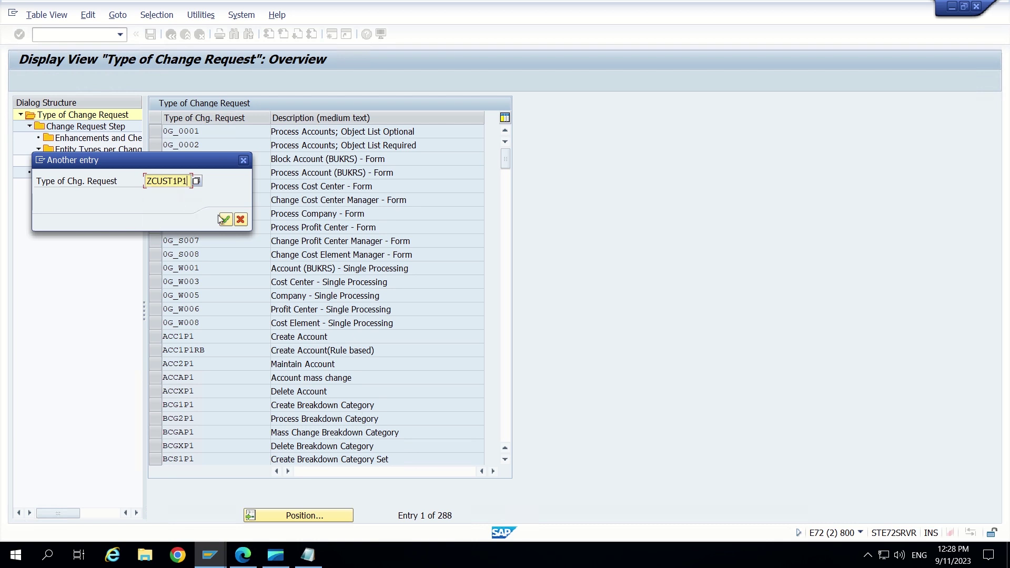
left_click(221, 220)
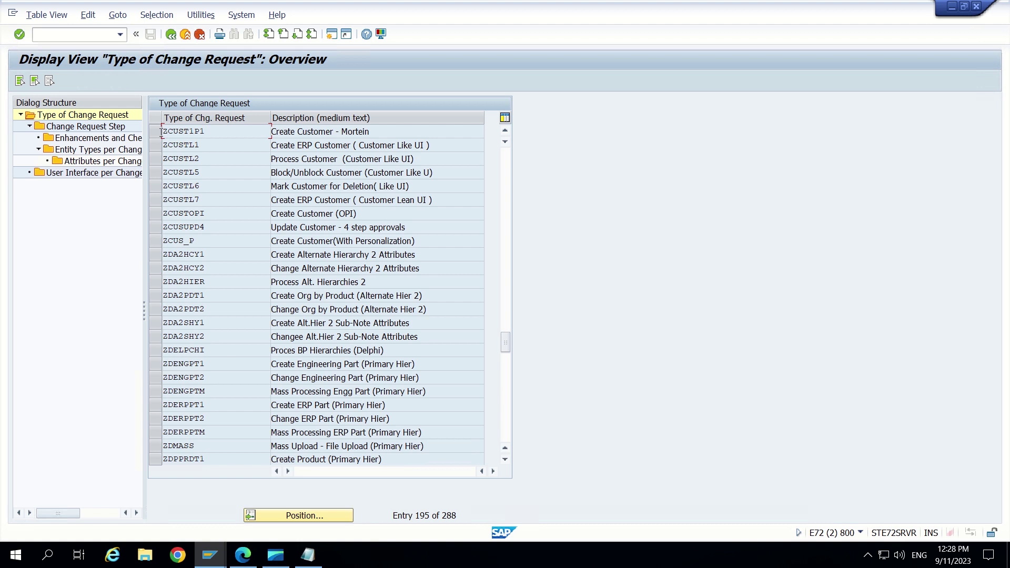
left_click(159, 130)
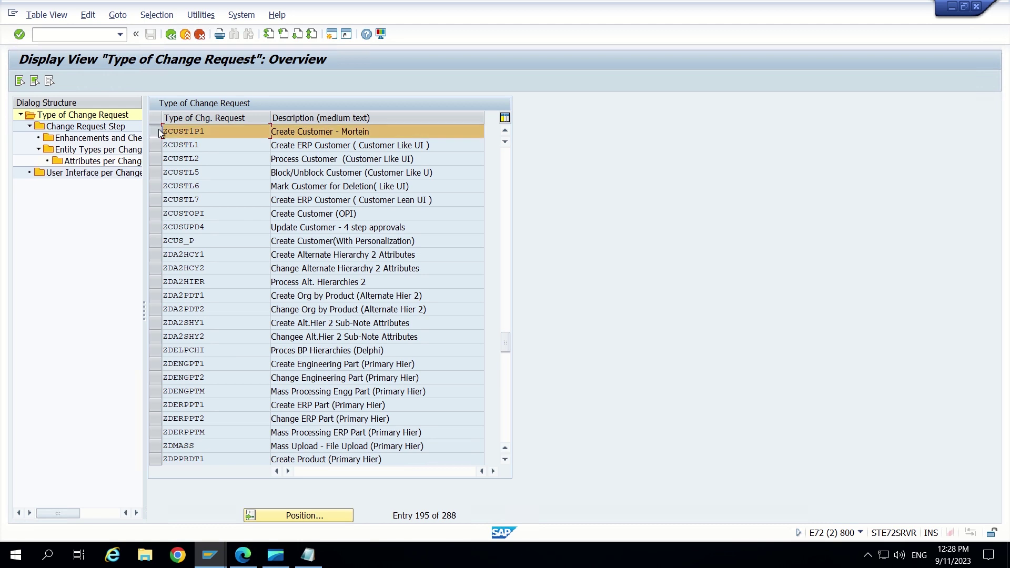
left_click(93, 130)
double_click(93, 130)
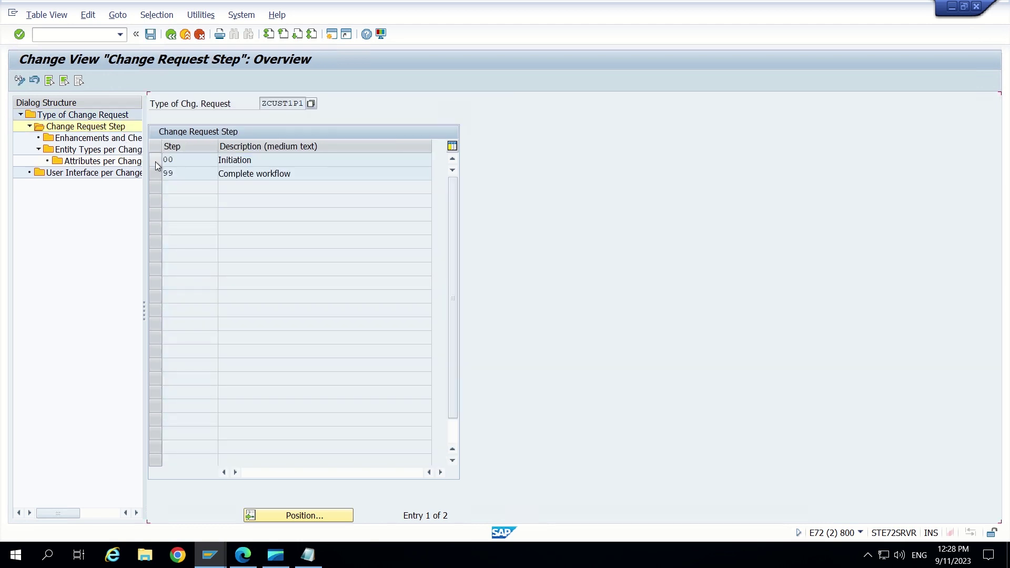
- Open Enhancements and Checks for step 00 Initiation and review the #02 Duplicate Check row
left_click(192, 161)
left_click(155, 159)
double_click(91, 138)
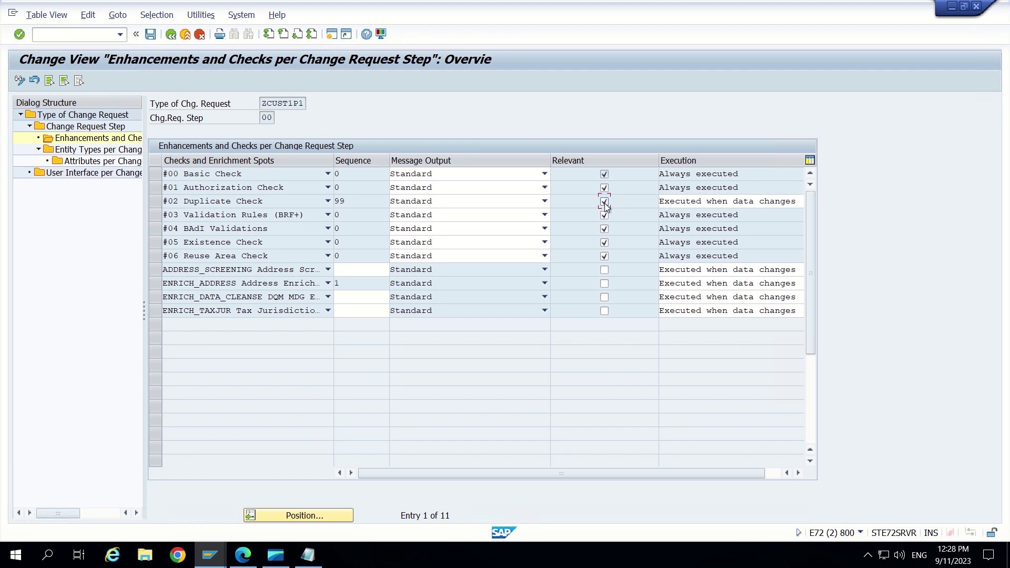
left_click(269, 201)
left_click(268, 201)
- Save step 00's checks with Duplicate Check executed on data change, then return to the type list
left_click(152, 34)
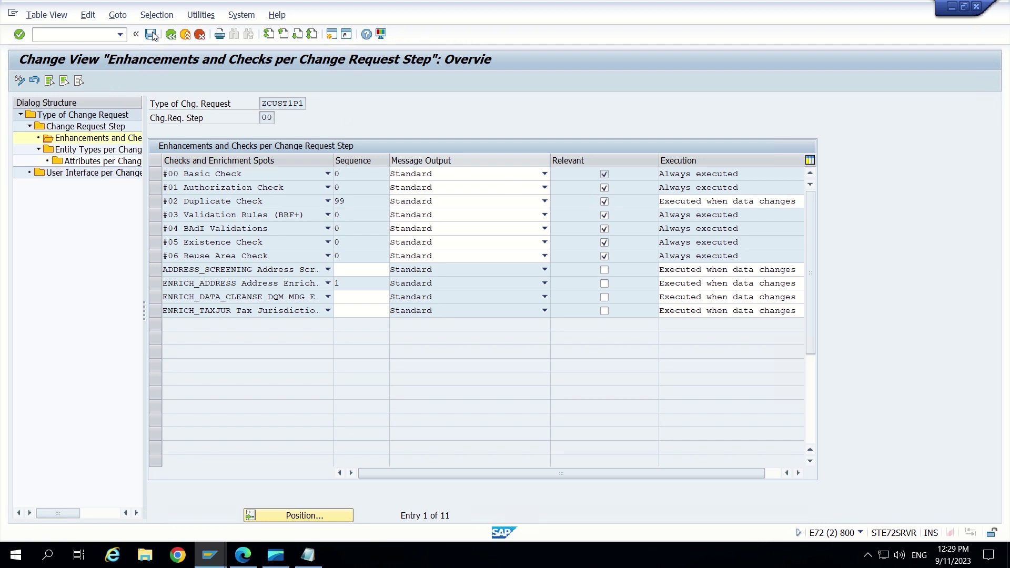
left_click(728, 202)
left_click(727, 206)
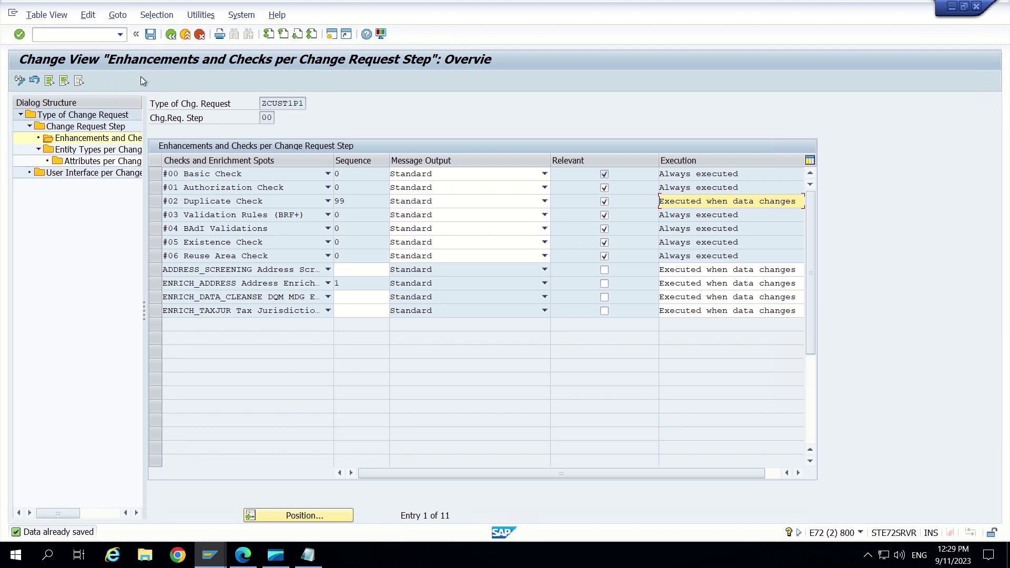
left_click(170, 35)
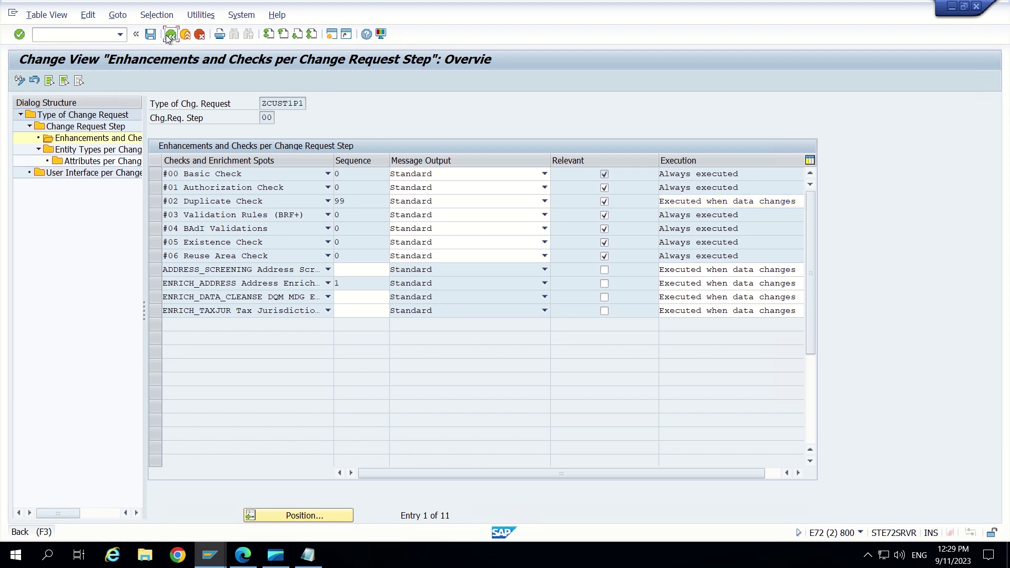
left_click(170, 35)
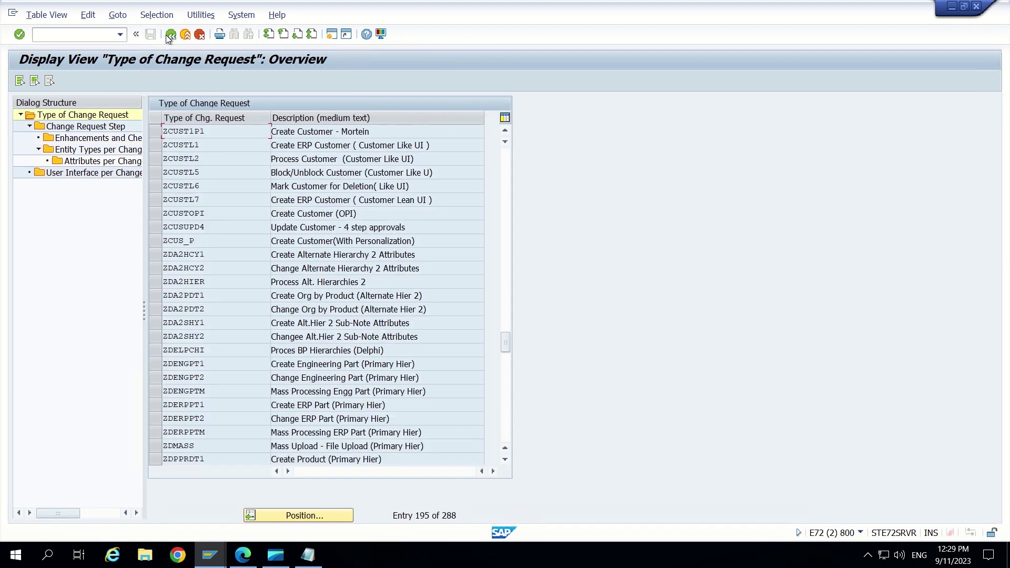
key("alt+Tab")
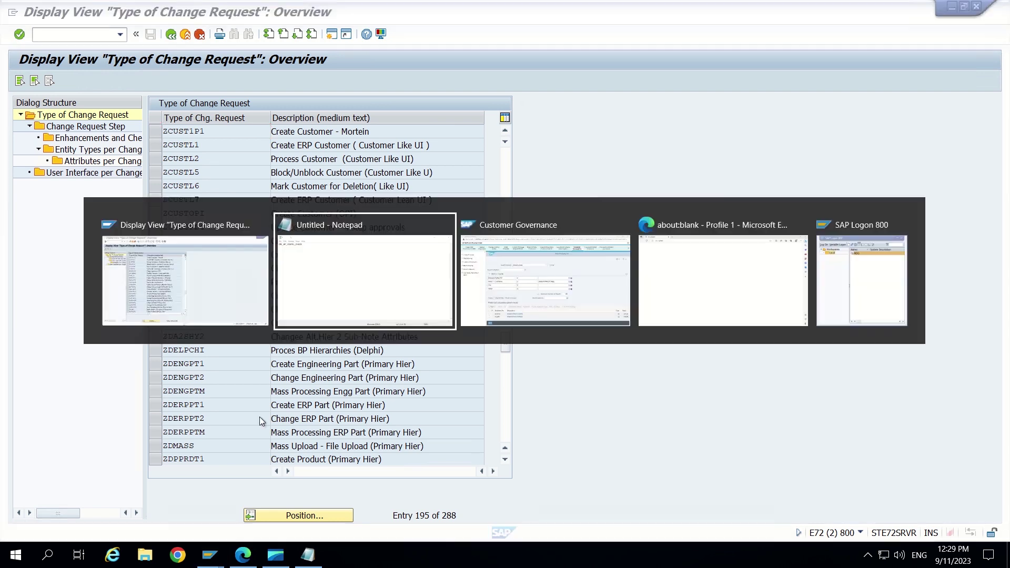
- In Customer Governance, create a new organization customer using change request type Create Customer - Mortein
key("alt+Tab")
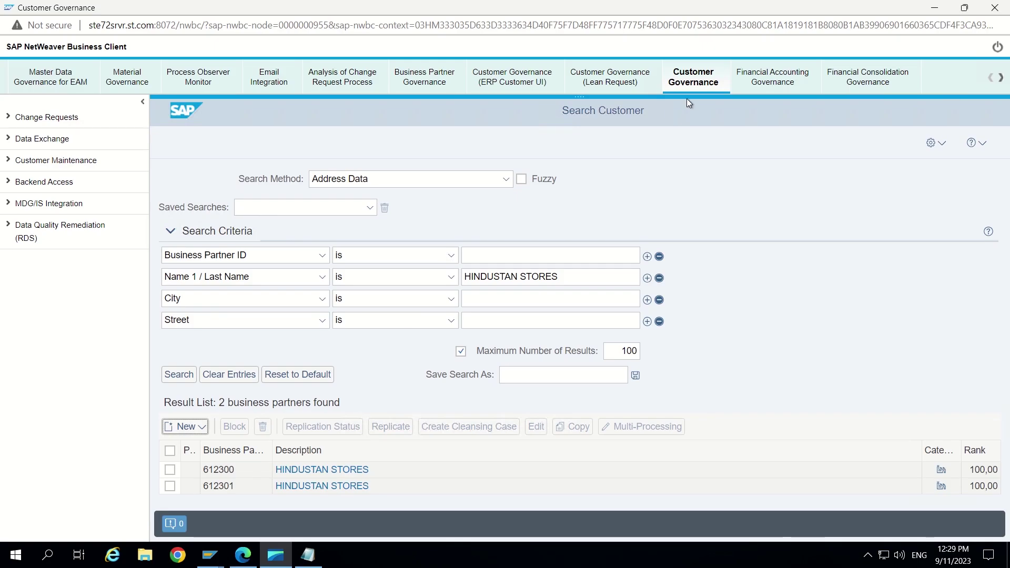
left_click(688, 86)
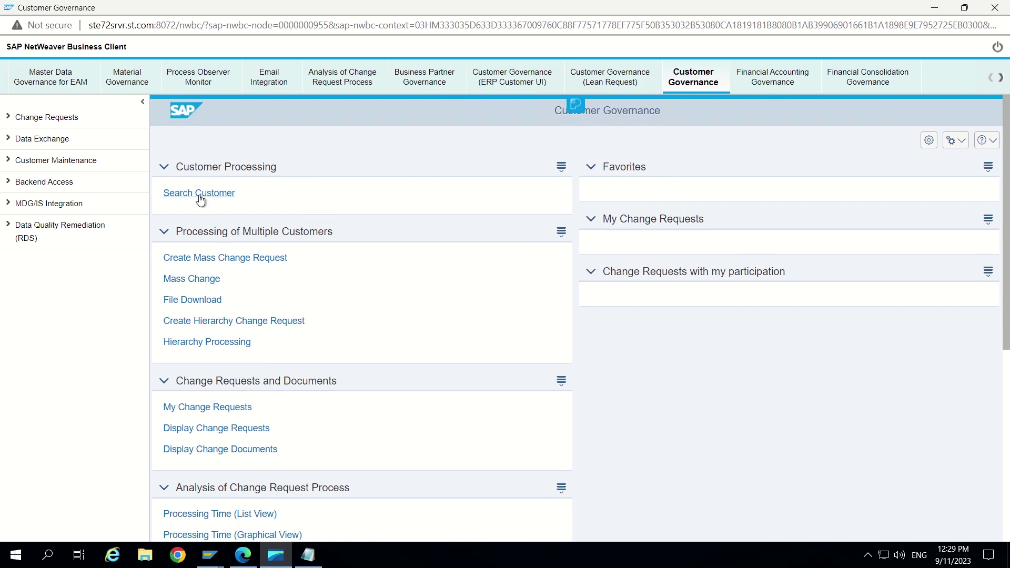
left_click(199, 195)
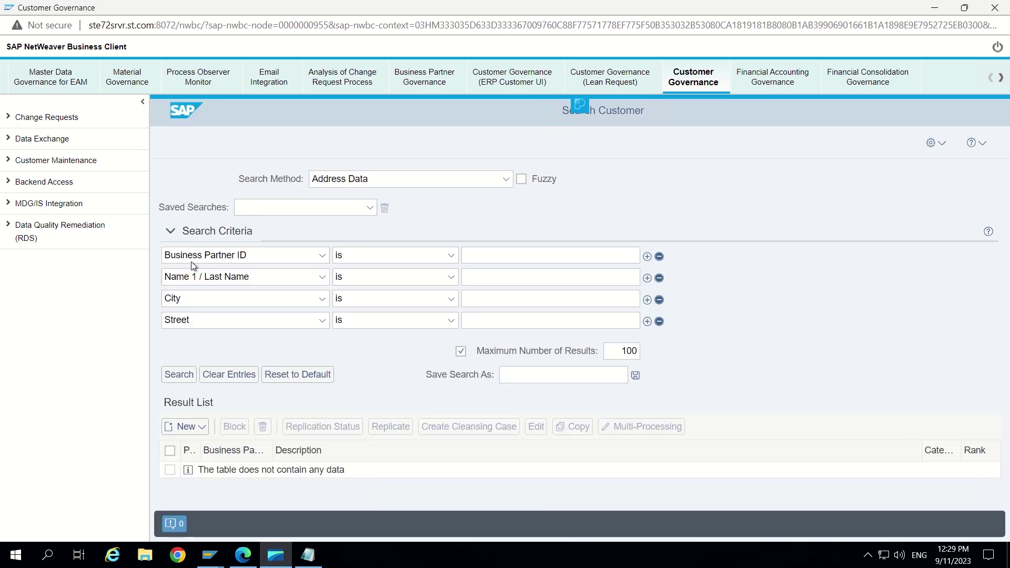
left_click(194, 432)
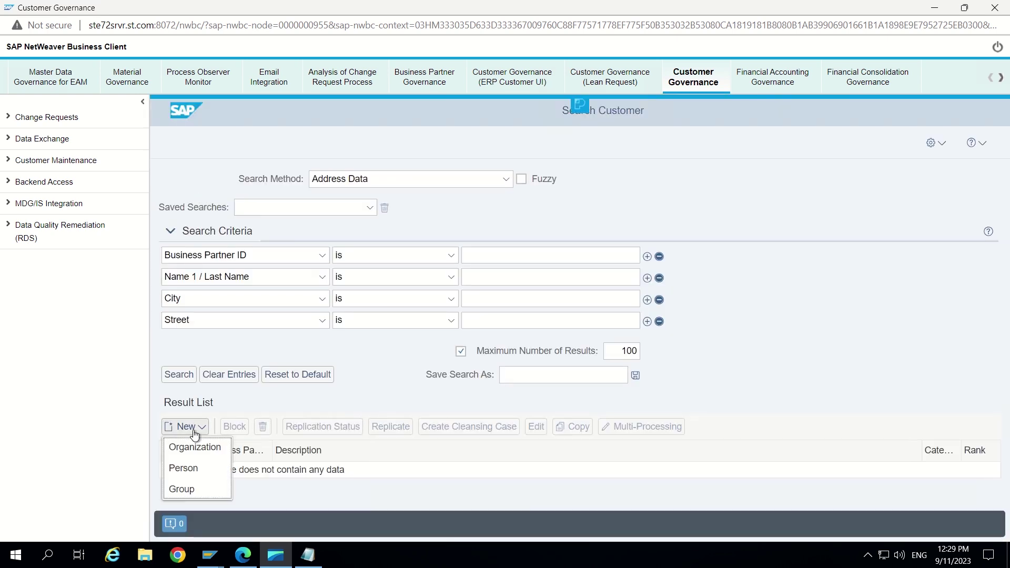
left_click(194, 447)
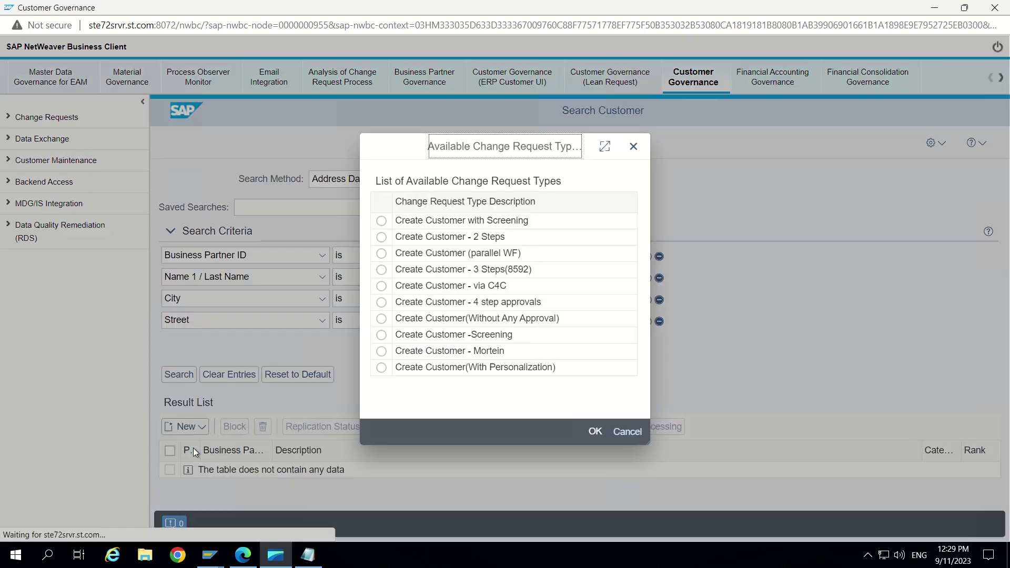
left_click(409, 353)
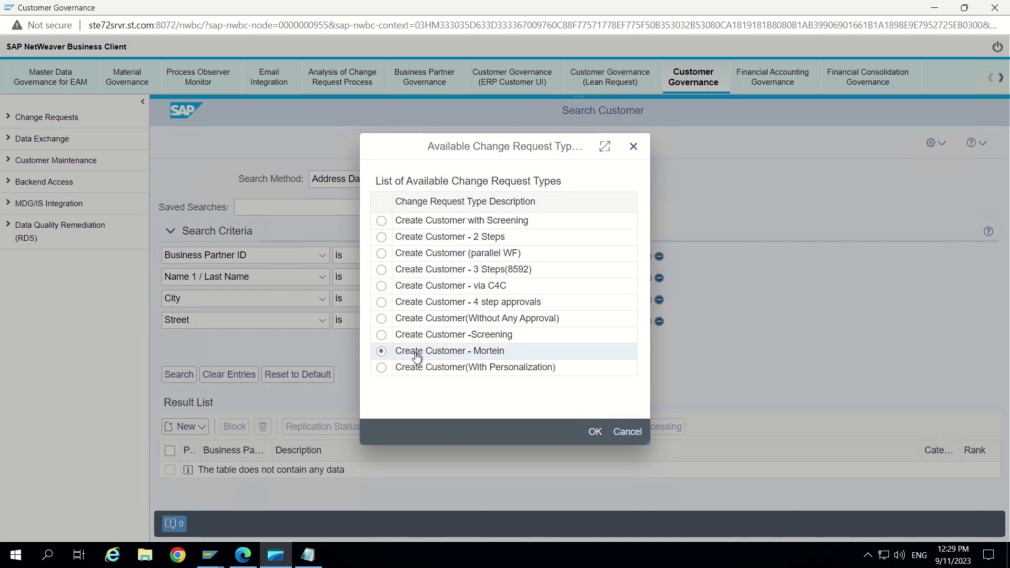
- Confirm the change request type and set the grouping to Internal number assignment
left_click(596, 432)
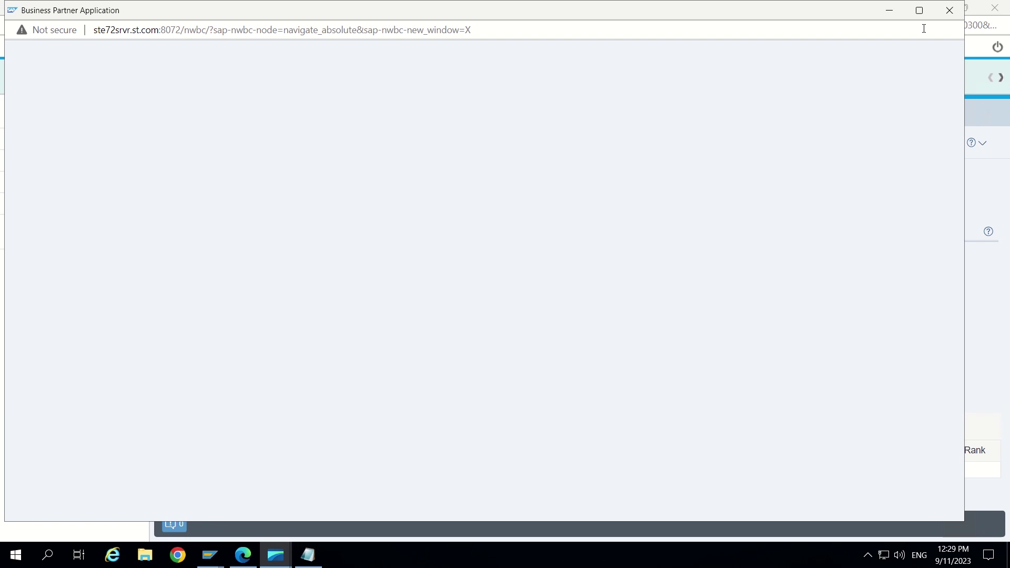
left_click(919, 11)
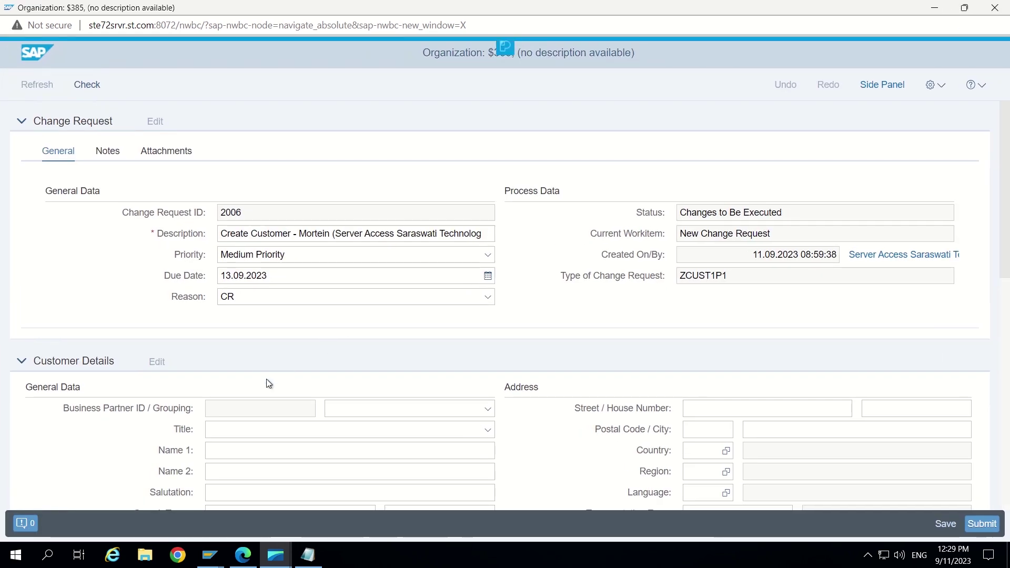
scroll(266, 379, "down", 2)
left_click(488, 290)
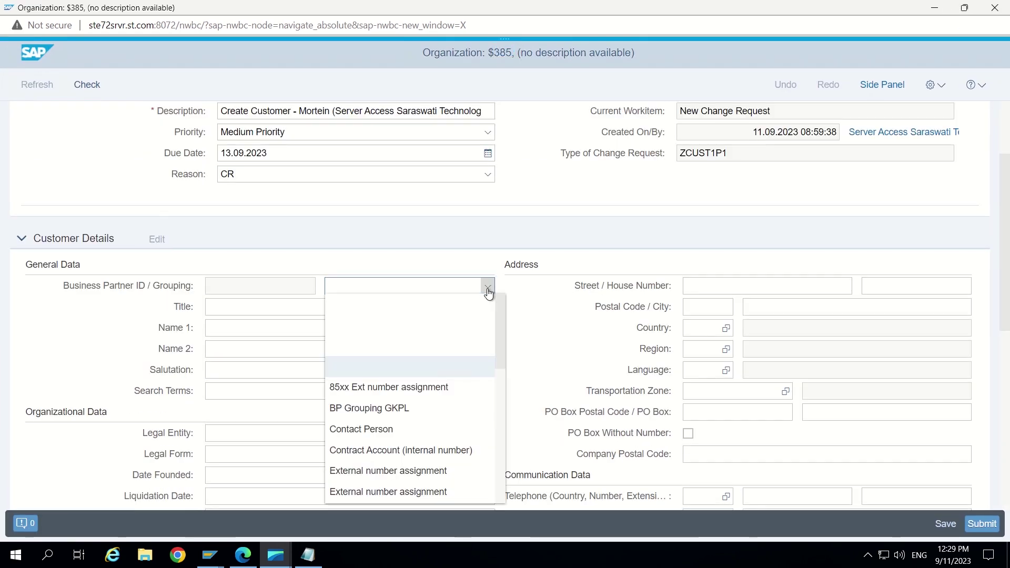
scroll(403, 410, "down", 6)
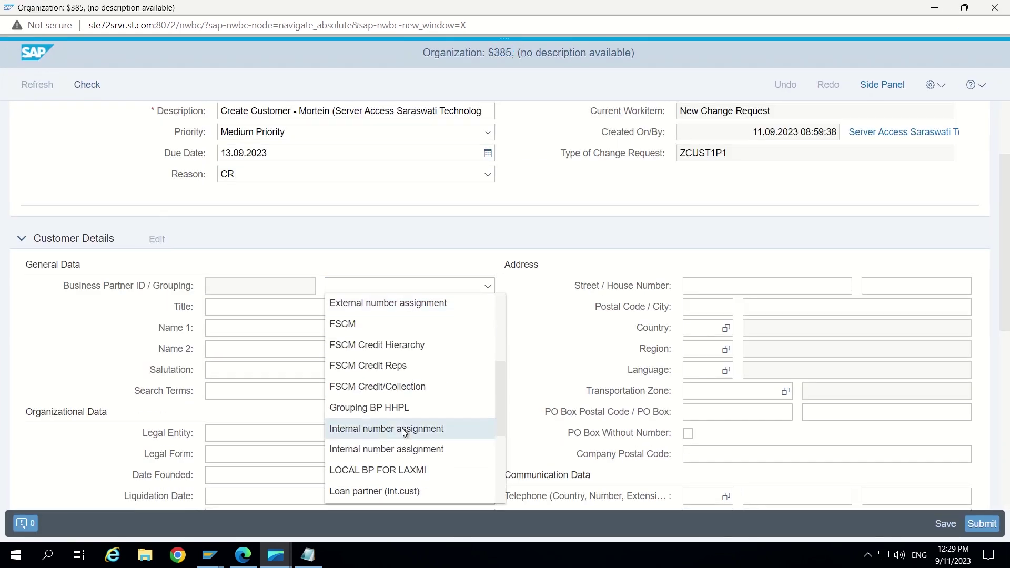
left_click(390, 447)
left_click(241, 348)
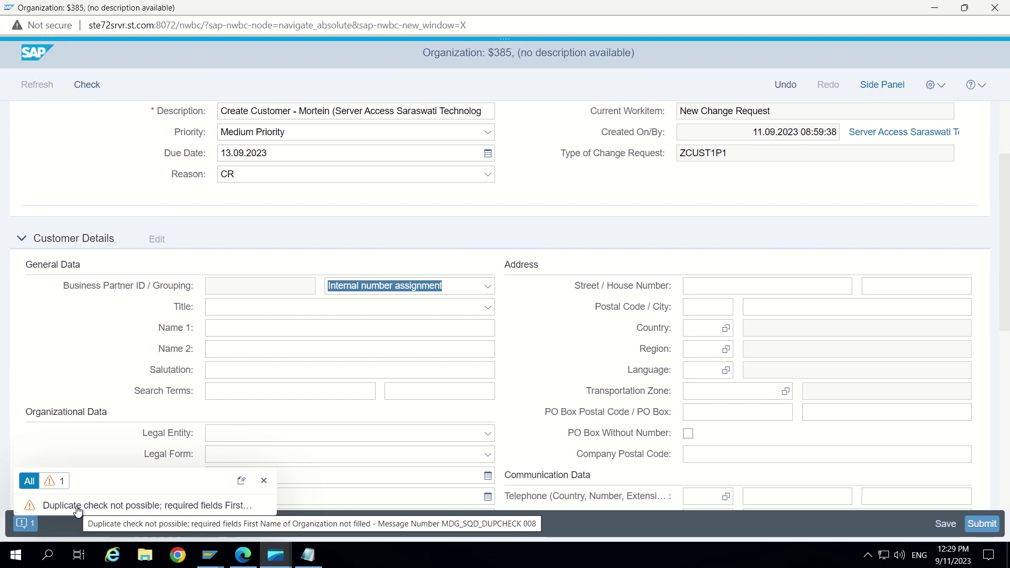
- Enter 'TEST' as Name 1, run the duplicate check, and close the results
left_click(224, 335)
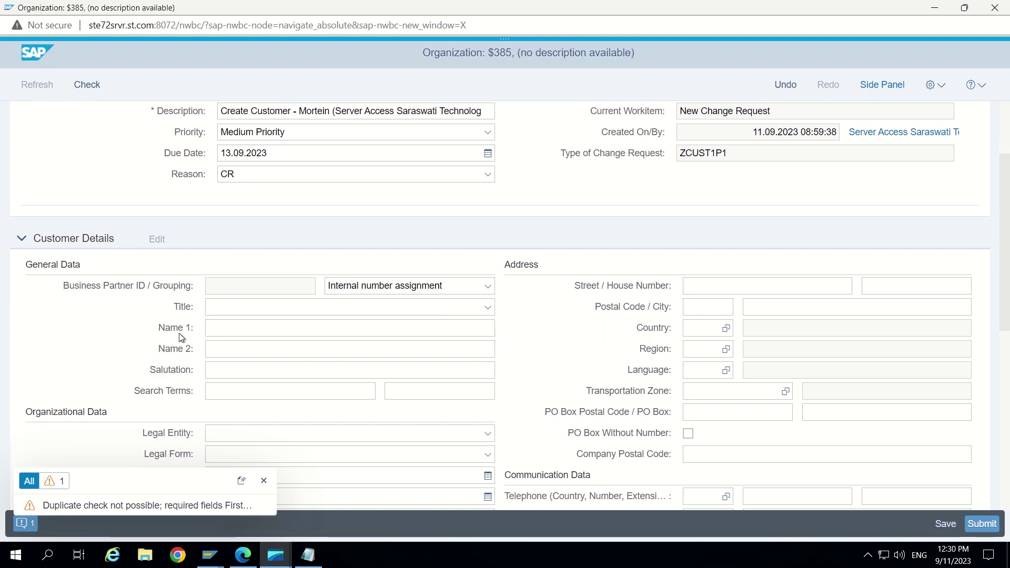
left_click(228, 329)
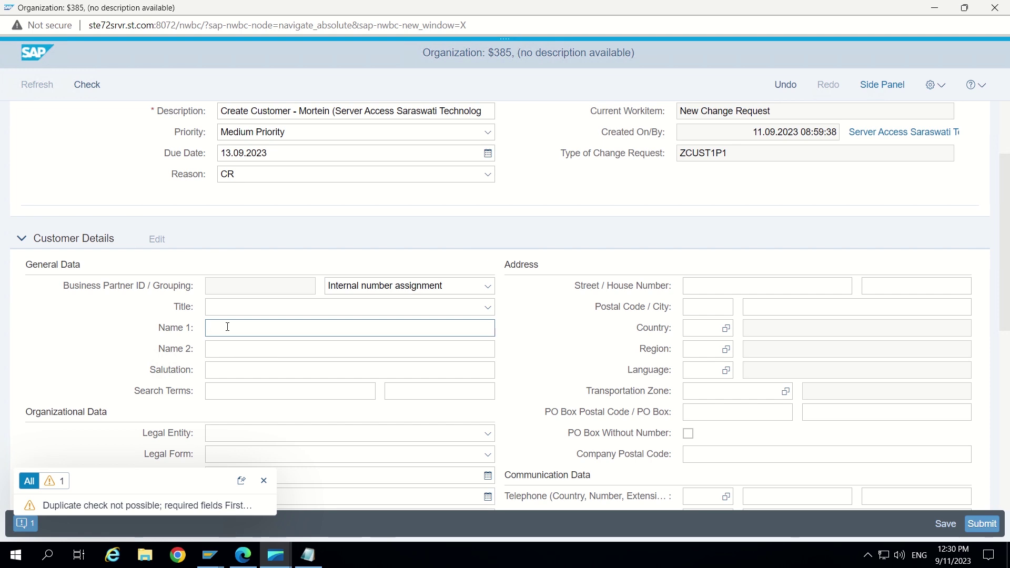
type("TEST")
key("Return")
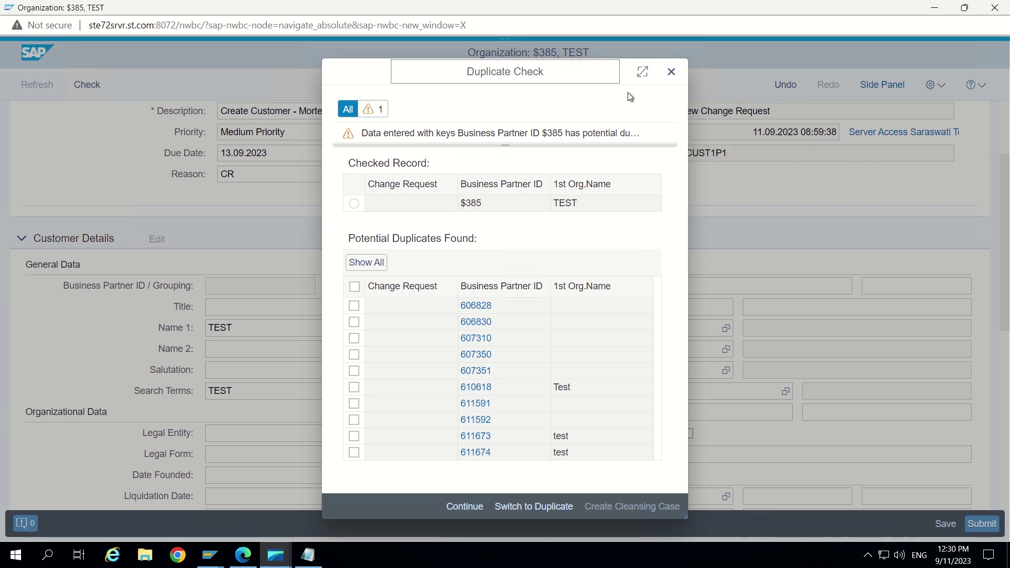
left_click(675, 76)
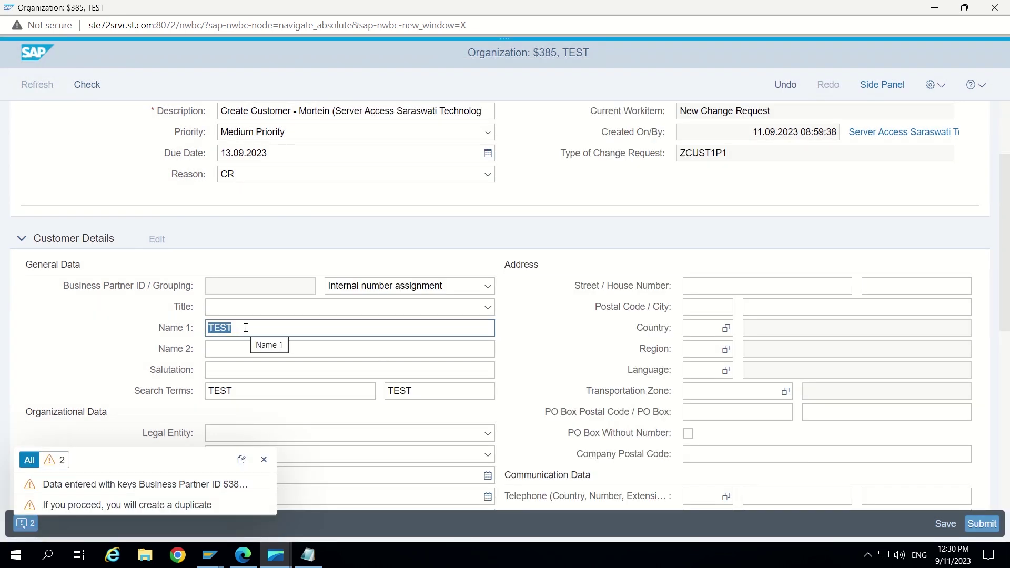
- Enter HINDUSTAN STORES as Name 1 and review duplicates 612300 and 612301
key("BackSpace")
type("H")
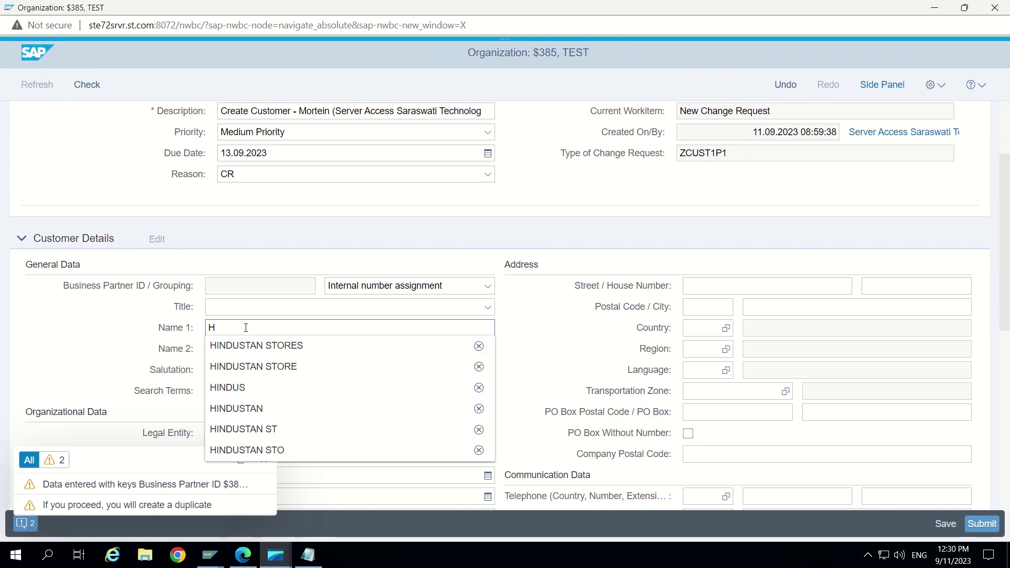
left_click(276, 345)
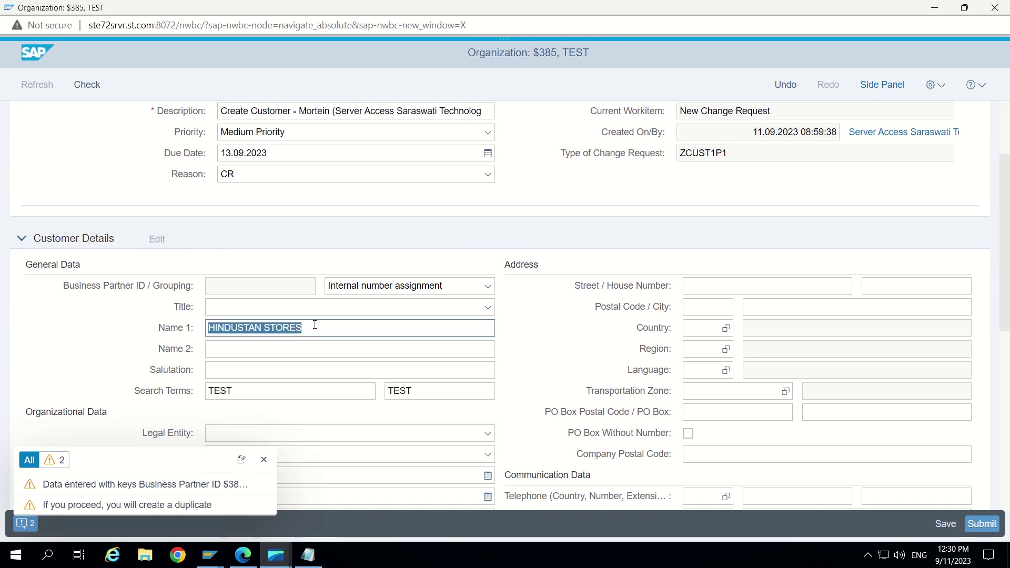
left_click(313, 326)
key("Return")
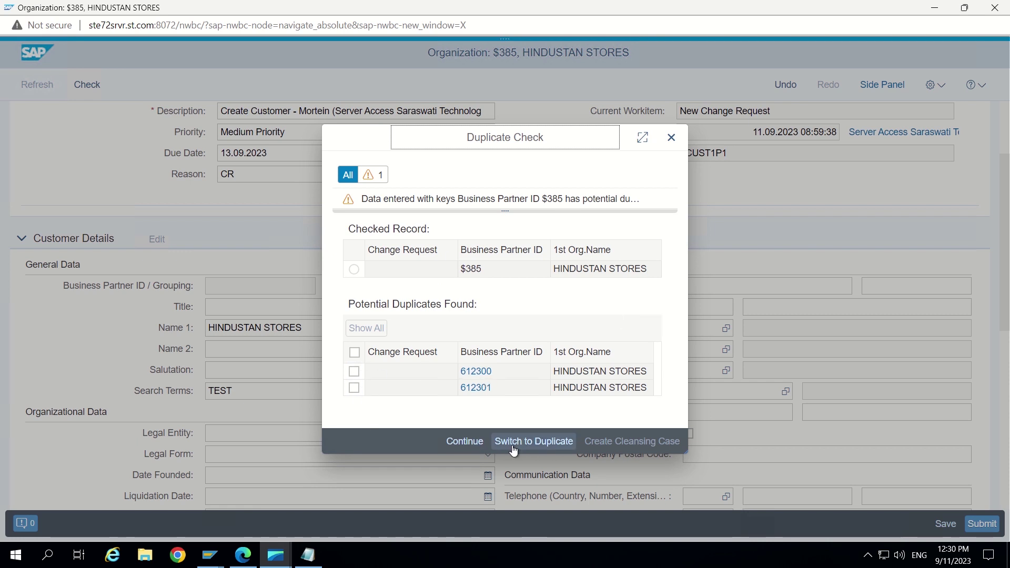
left_click(354, 374)
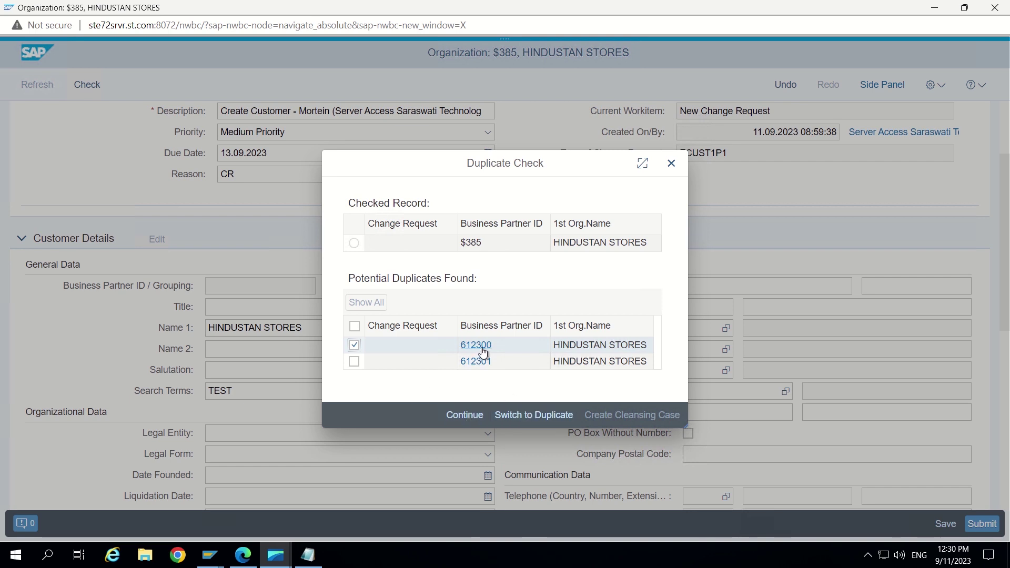
left_click(354, 345)
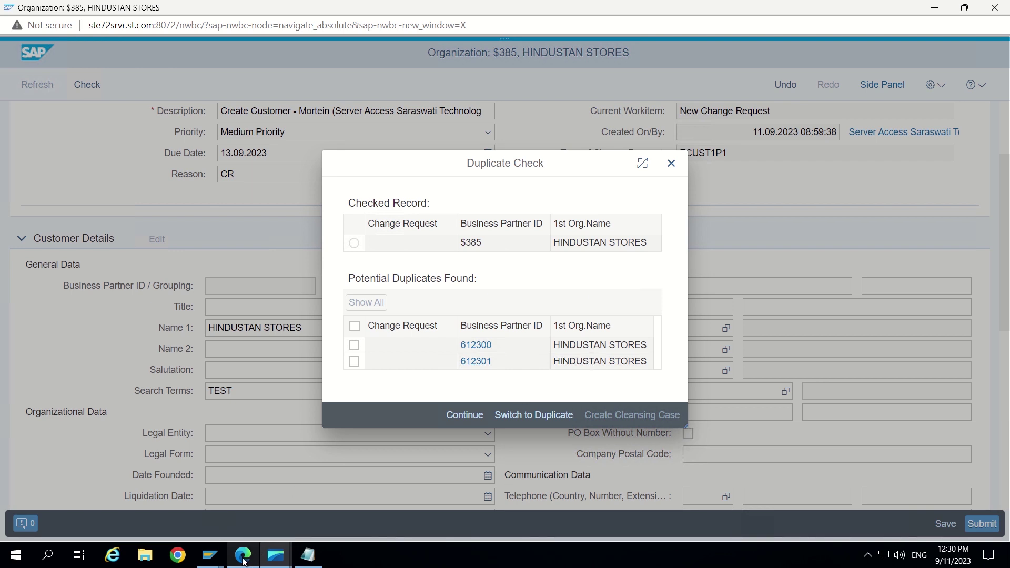
left_click(208, 560)
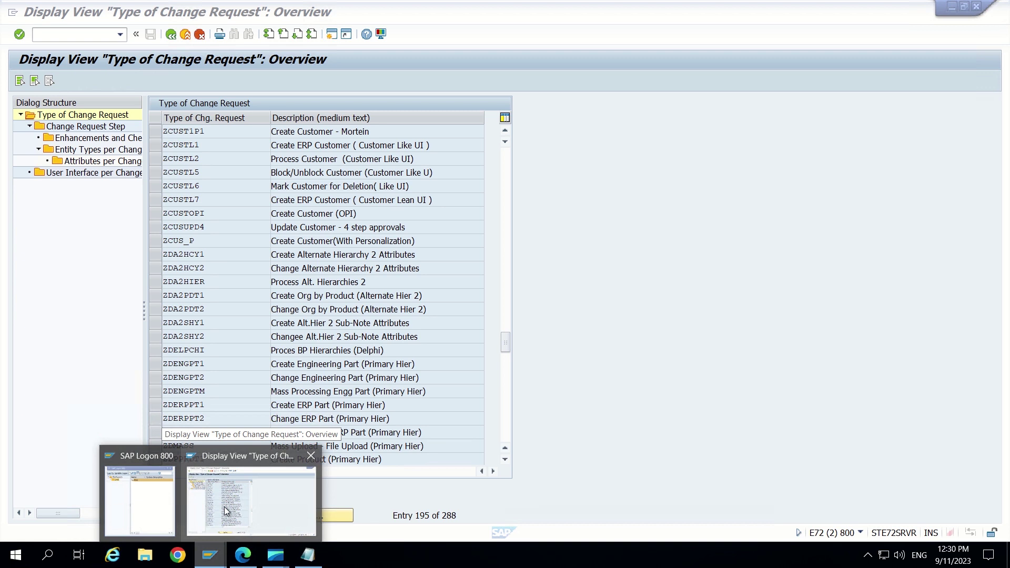
- Return to the IMG structure tree and collapse the Change Requests branch
left_click(225, 509)
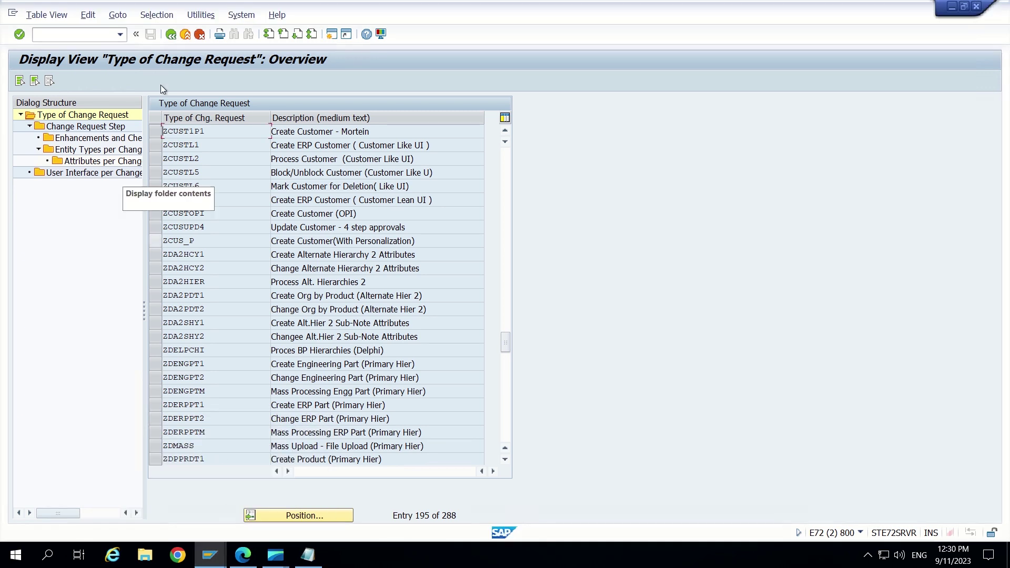
left_click(170, 35)
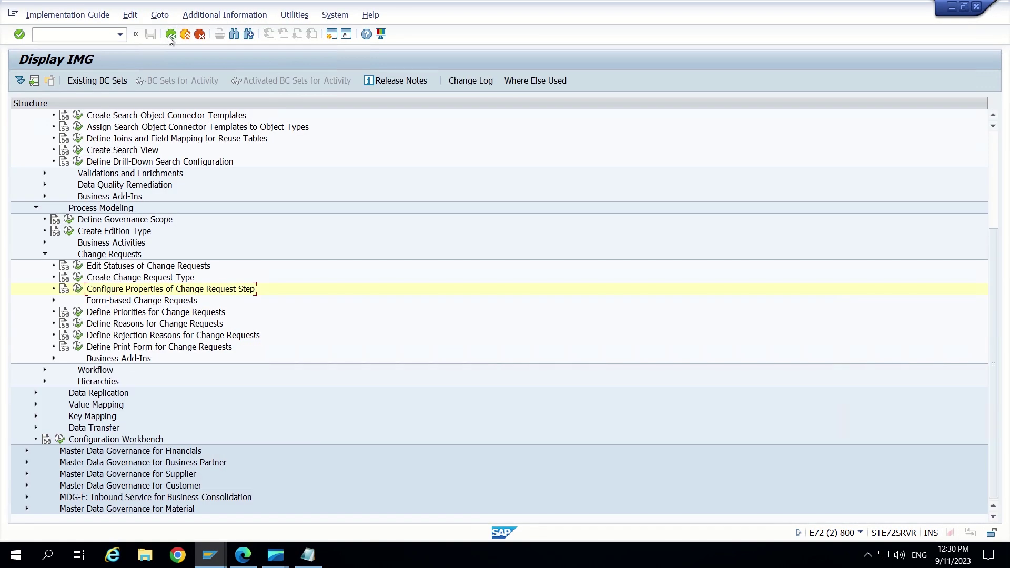
left_click(45, 254)
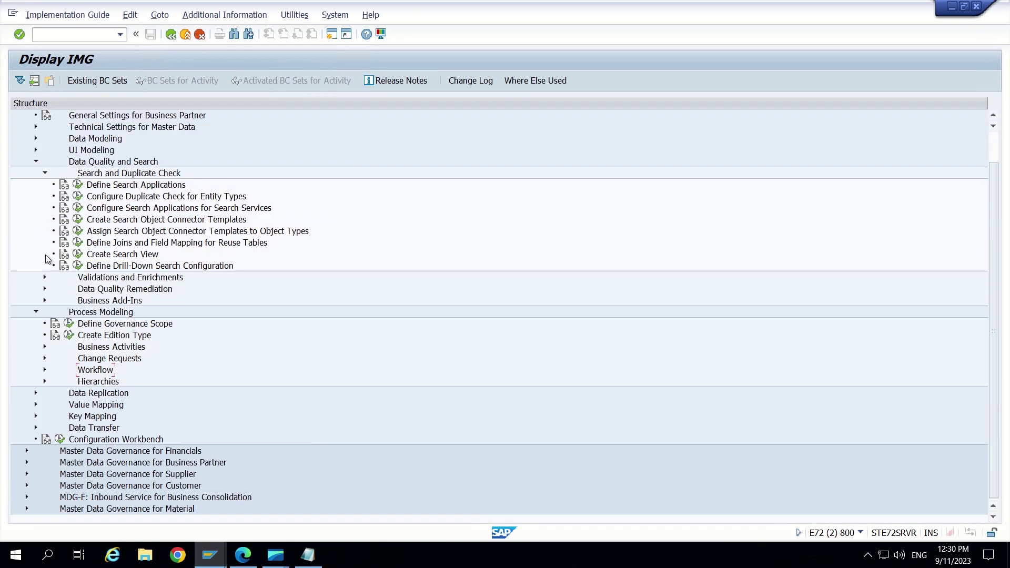
scroll(85, 226, "up", 1)
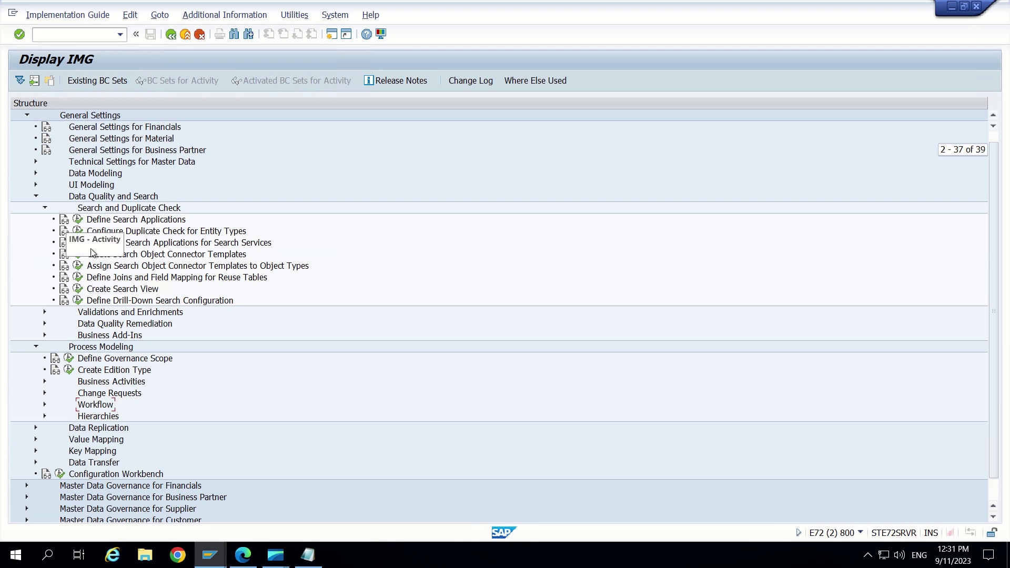
- Review the browser's duplicate check result, then open Configure Duplicate Check for Entity Types
key("alt+Tab")
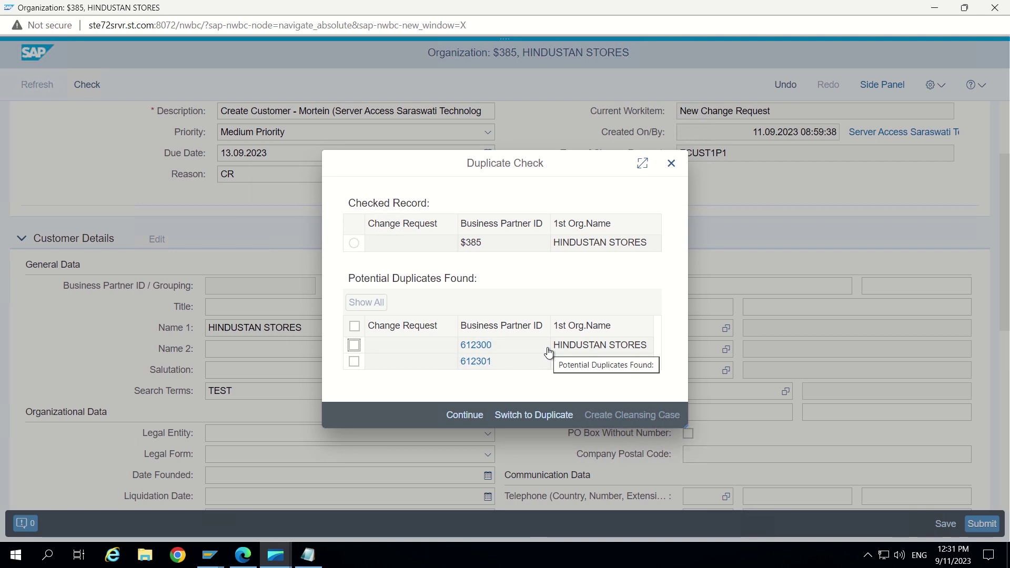
right_click(545, 259)
left_click(510, 277)
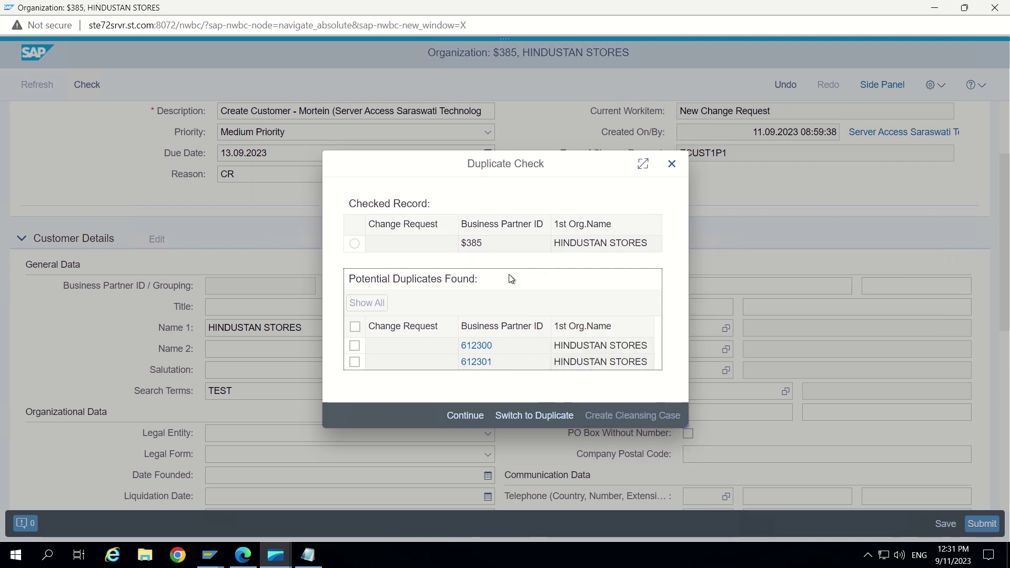
left_click(556, 195)
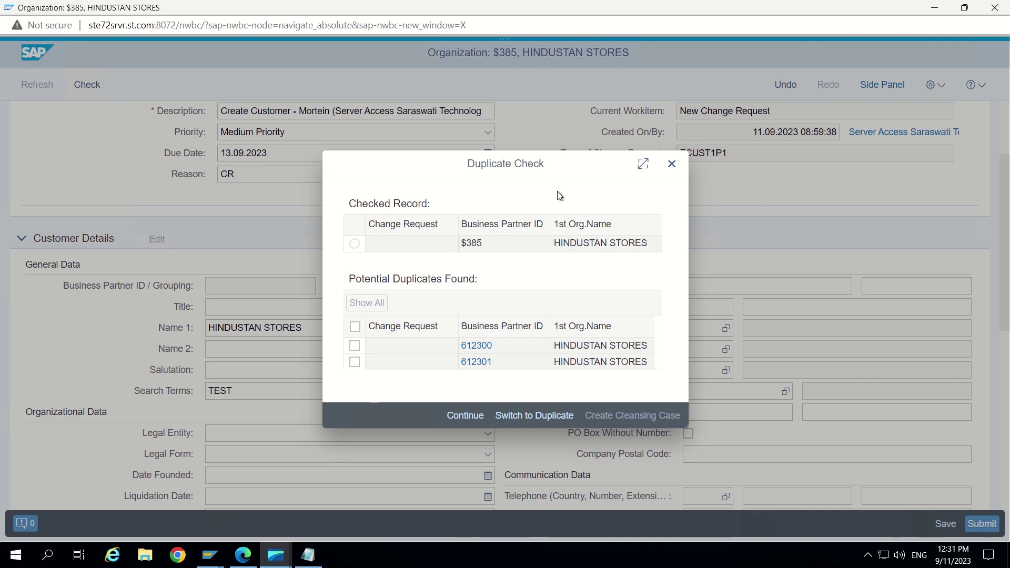
key("alt+Tab")
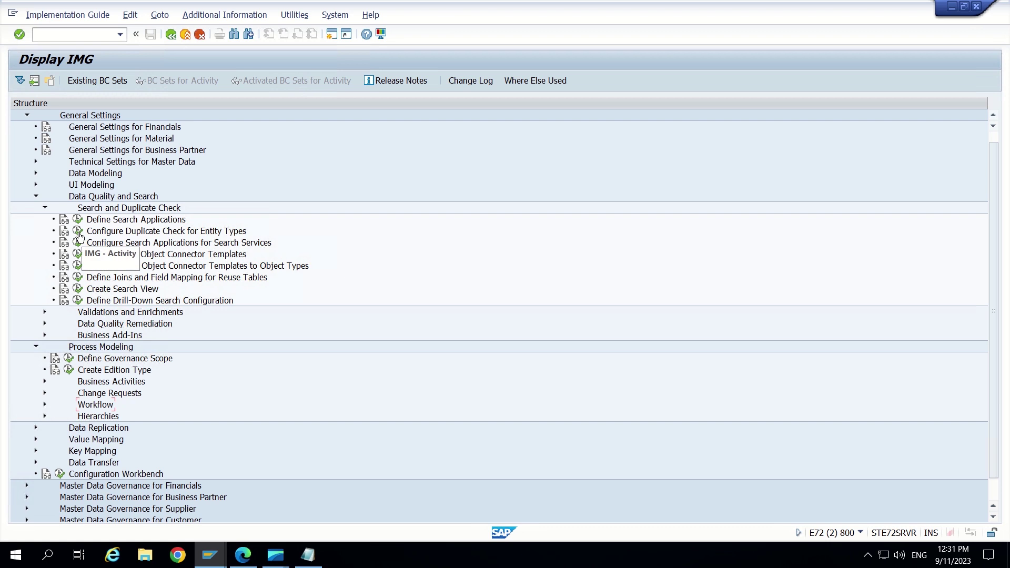
left_click(77, 232)
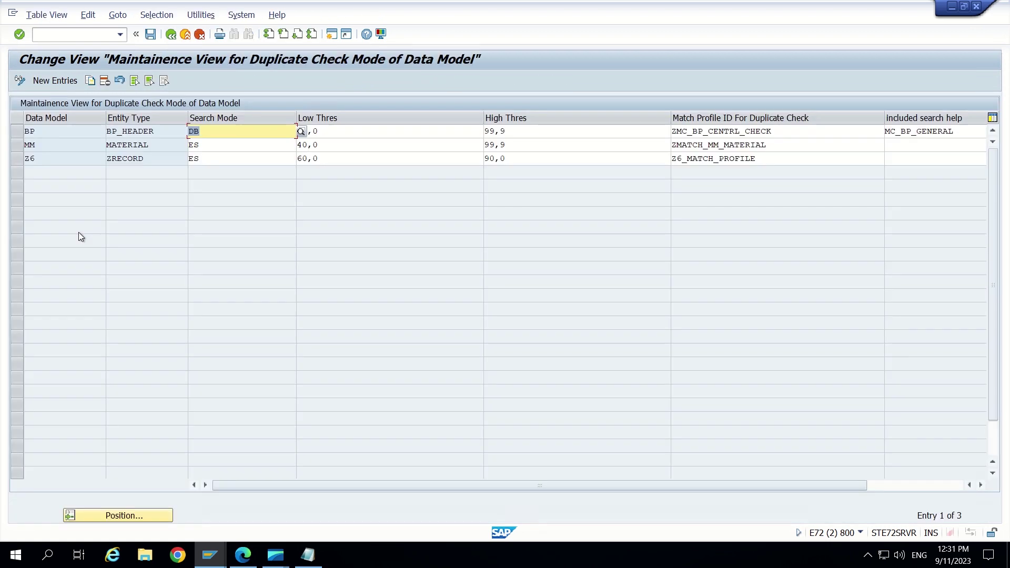
- From Define Search Applications, drill into DB, then match profile ZMC_BP_CENTRL_CHECK's Relevant Fields
left_click(171, 34)
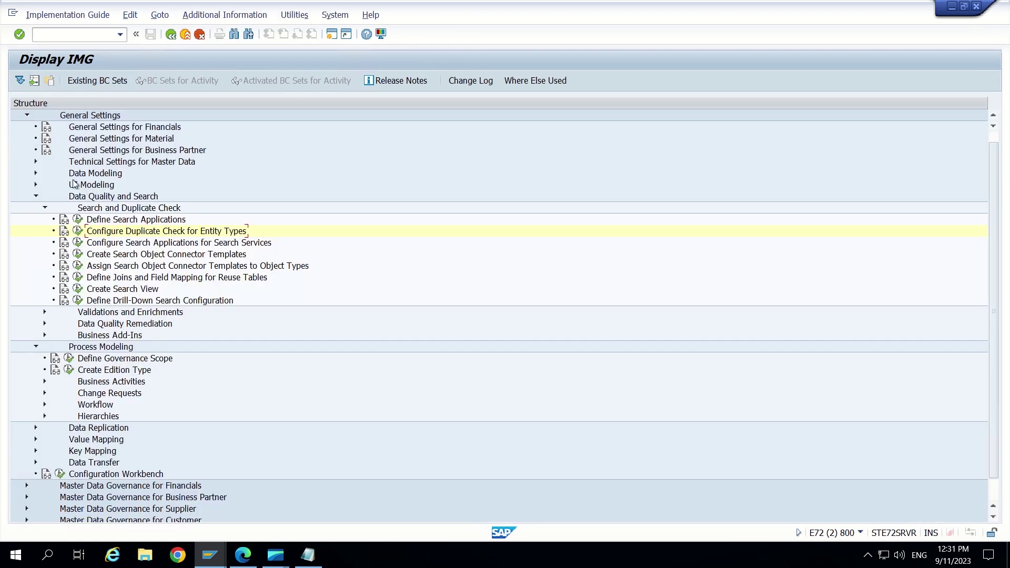
left_click(78, 219)
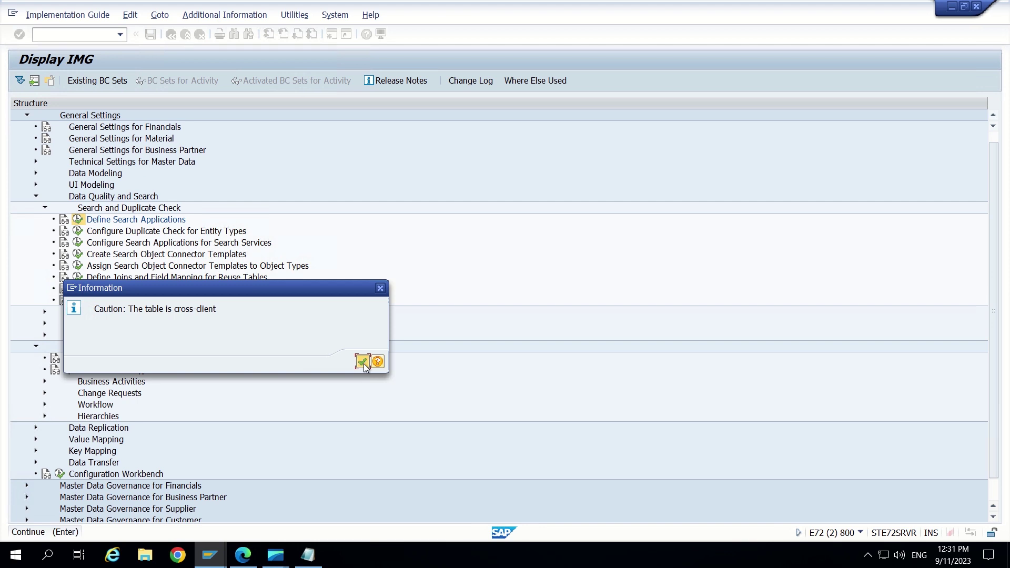
left_click(363, 362)
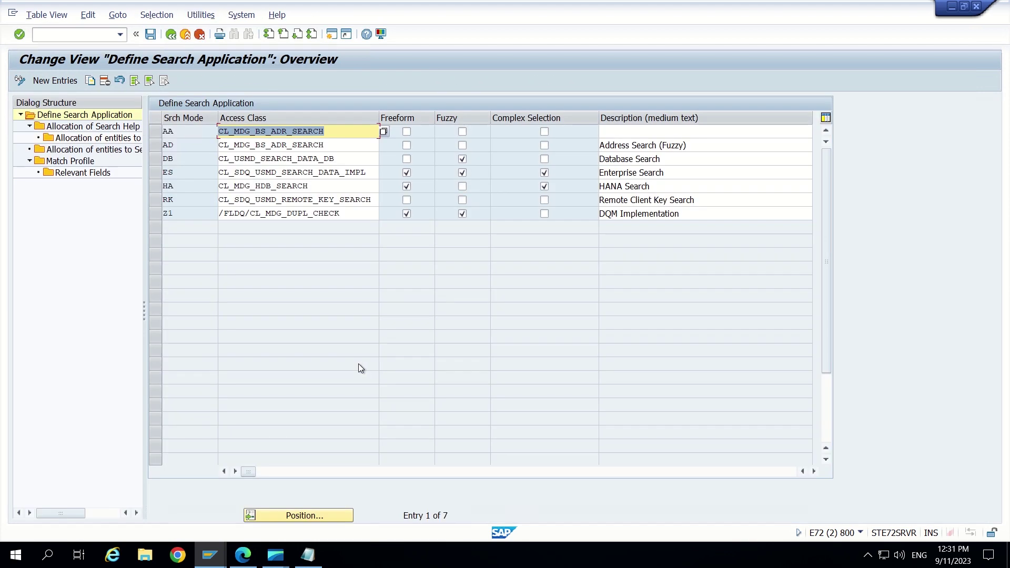
left_click(156, 159)
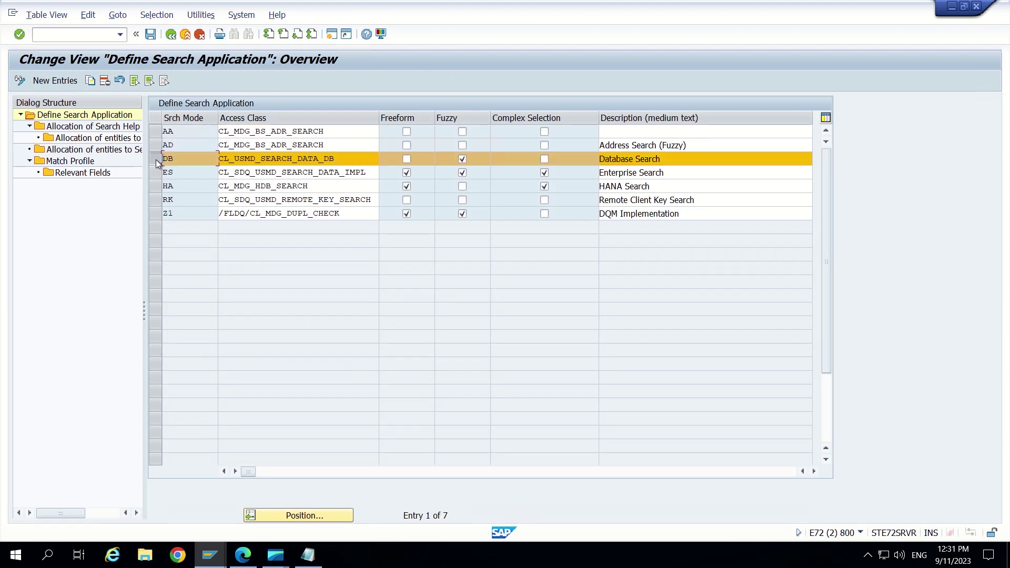
double_click(79, 161)
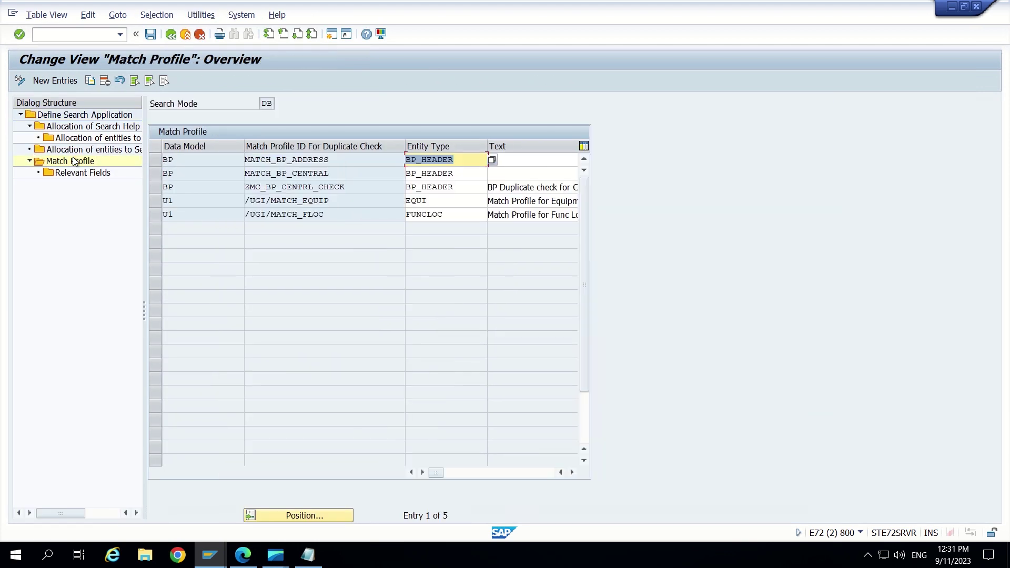
left_click(155, 187)
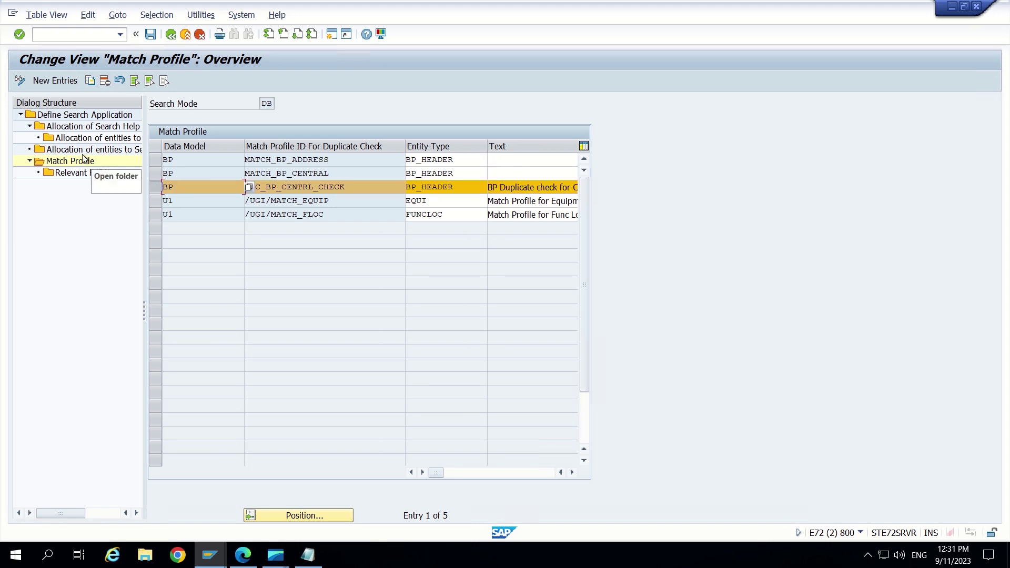
double_click(79, 172)
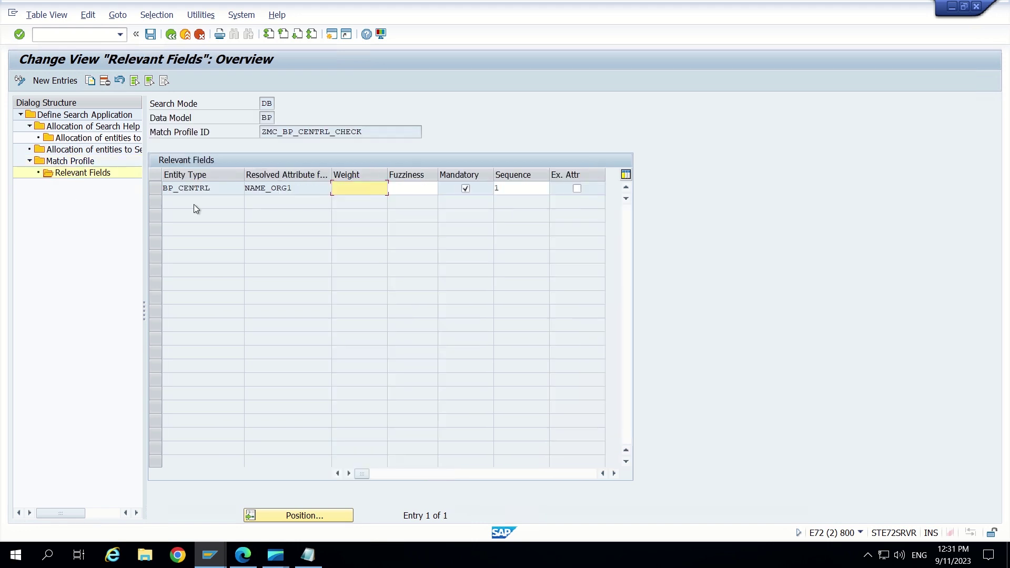
- Add relevant field BP_CENTRL BU_SORT1 with Ex. Attr checked
left_click(55, 81)
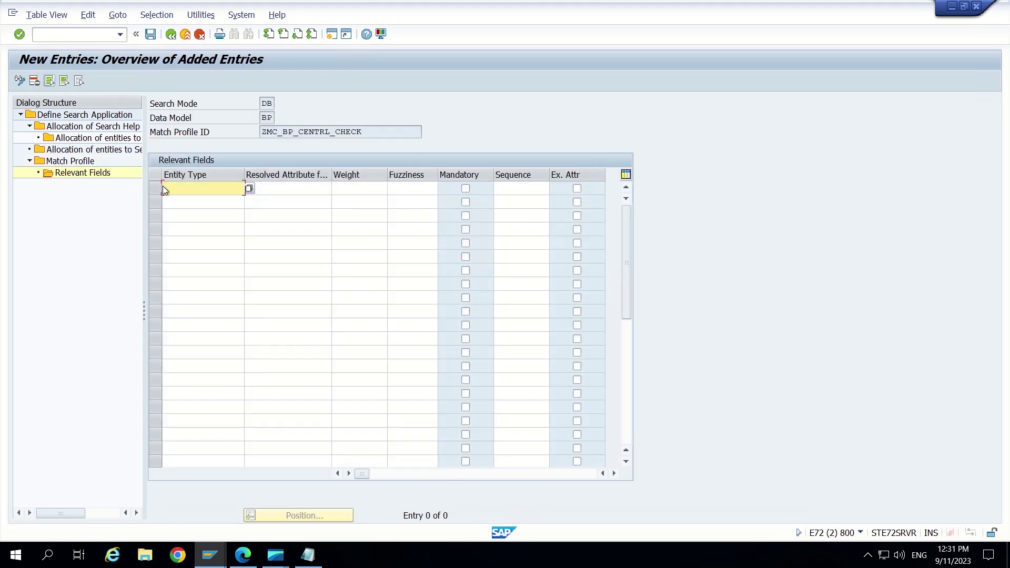
left_click(190, 187)
left_click(205, 201)
left_click(288, 186)
left_click(337, 189)
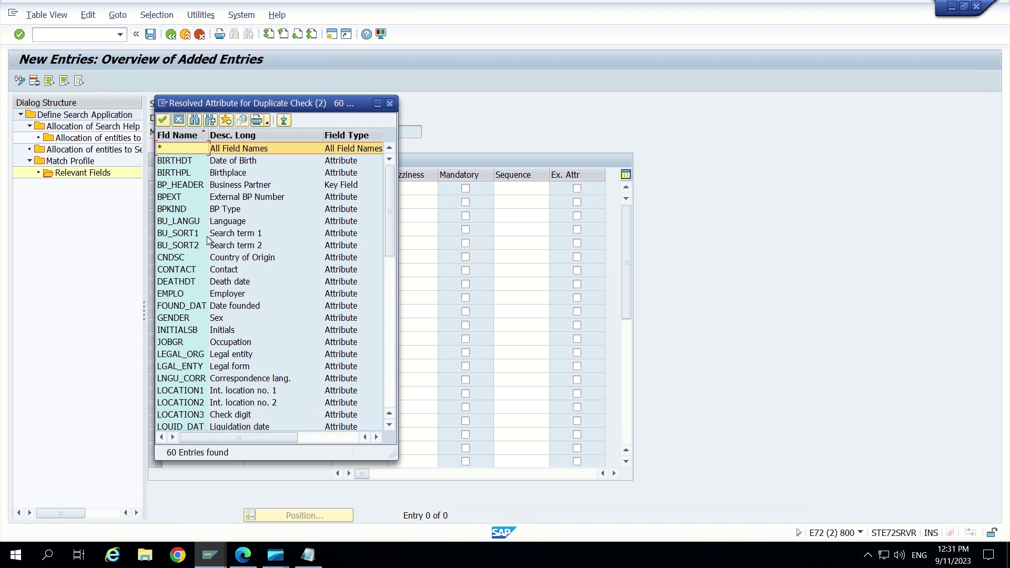
double_click(220, 235)
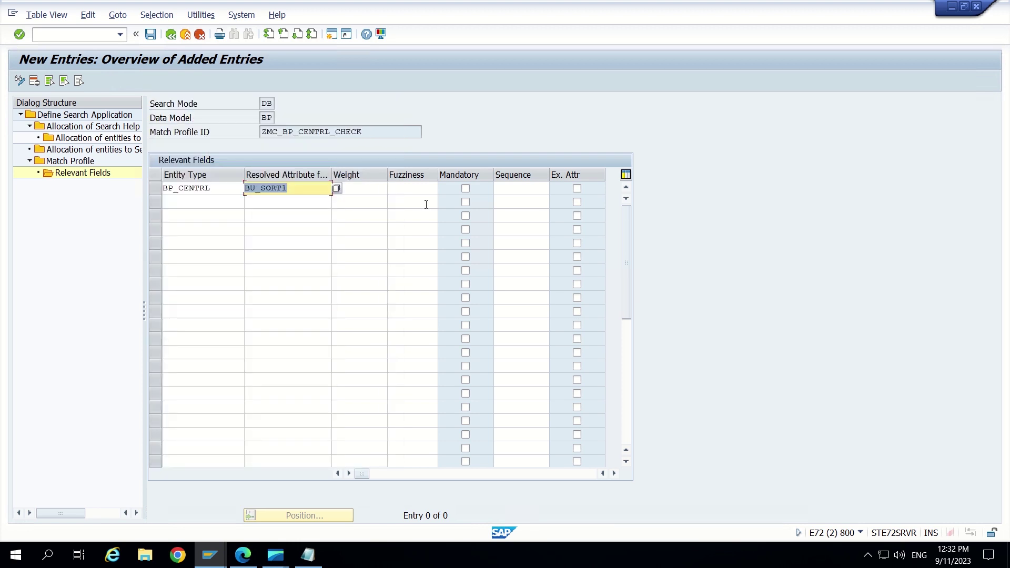
left_click(419, 192)
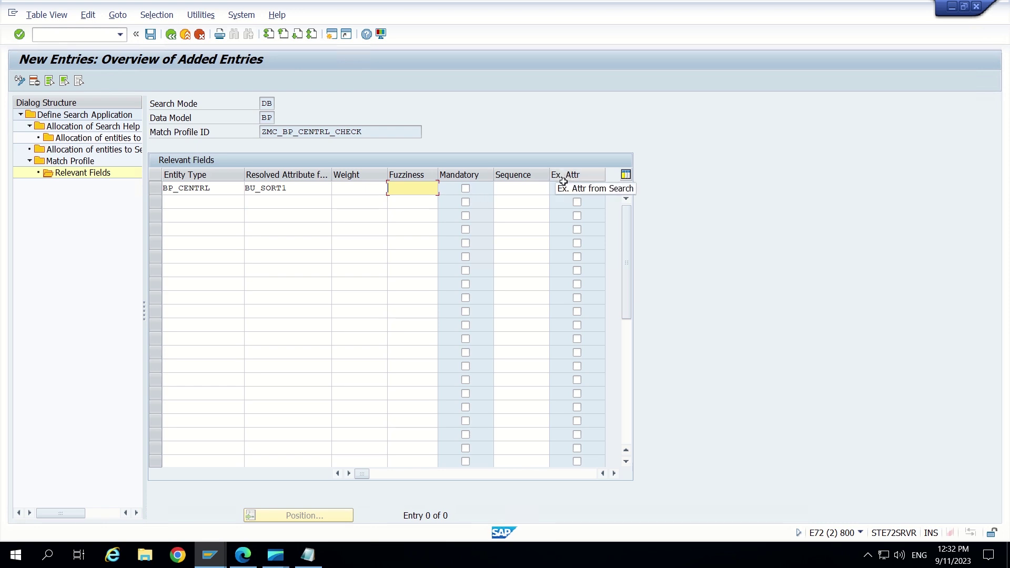
left_click(577, 188)
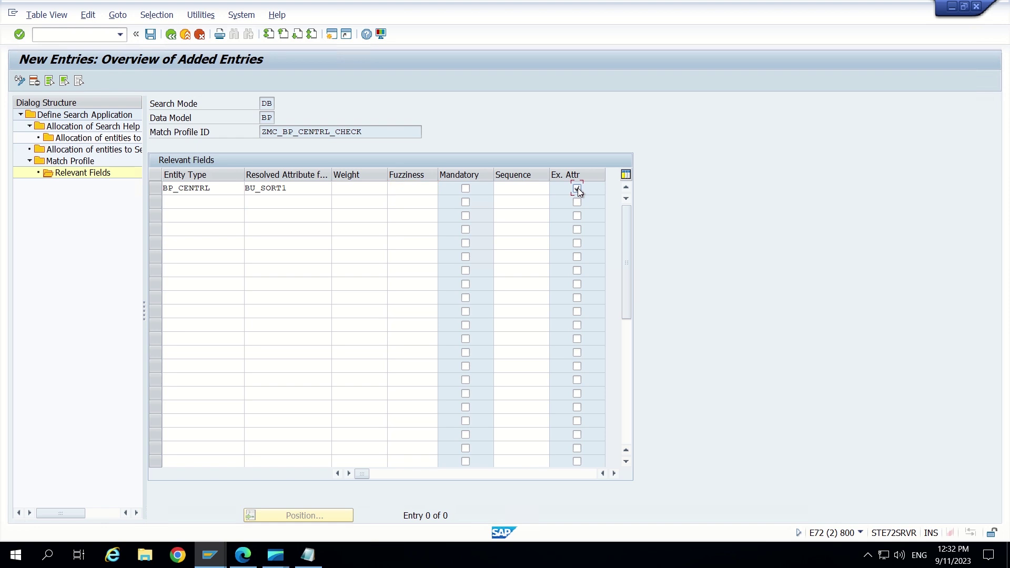
- Save the new field to the workbench request and switch to display mode
left_click(155, 34)
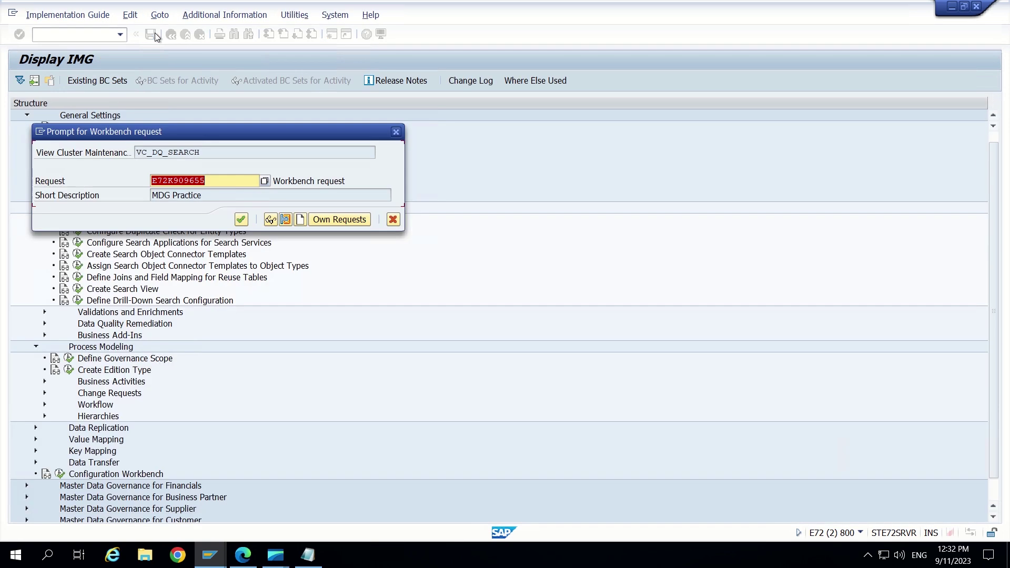
left_click(241, 219)
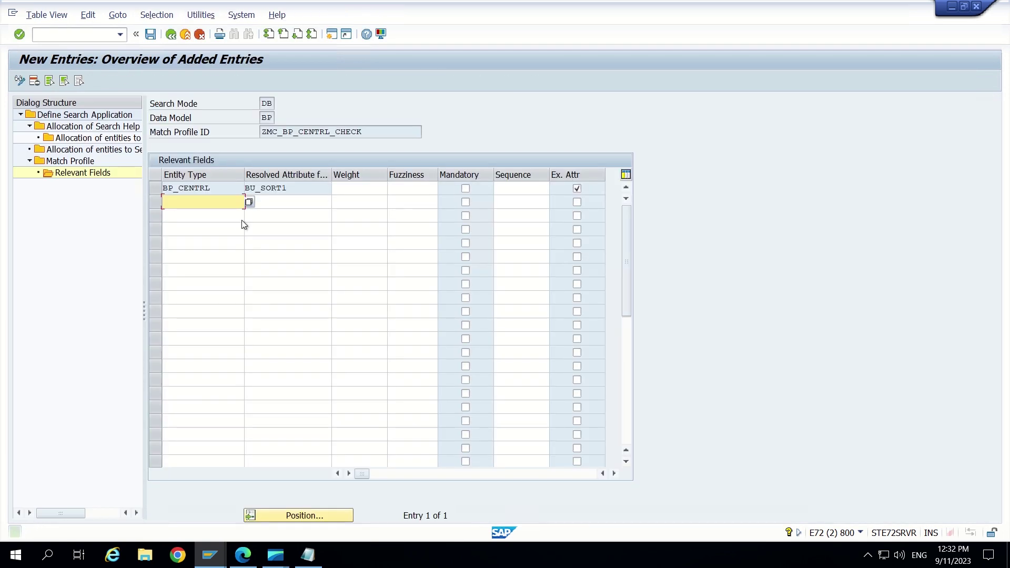
key("alt+Tab")
key("alt+Tab")
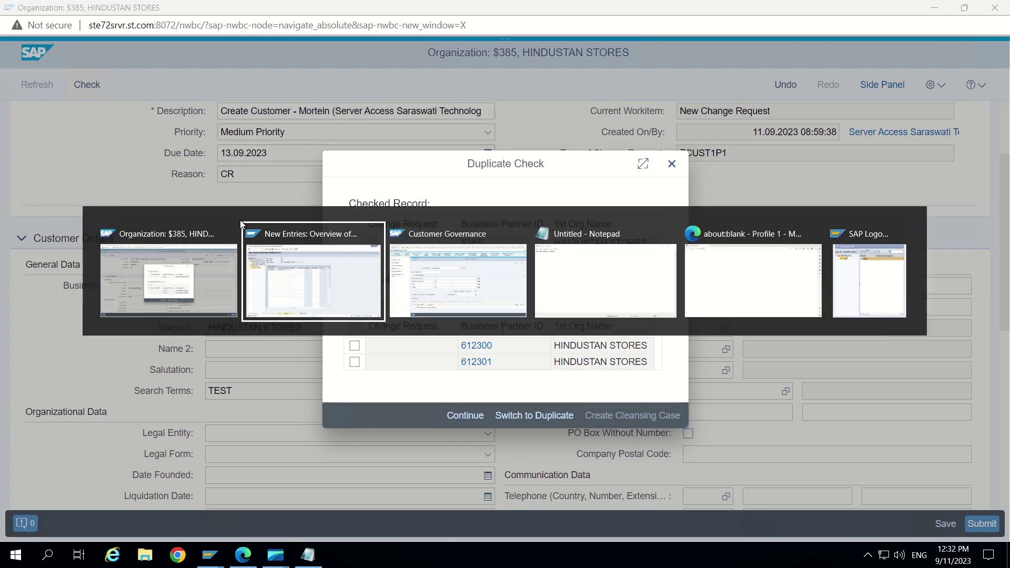
left_click(20, 80)
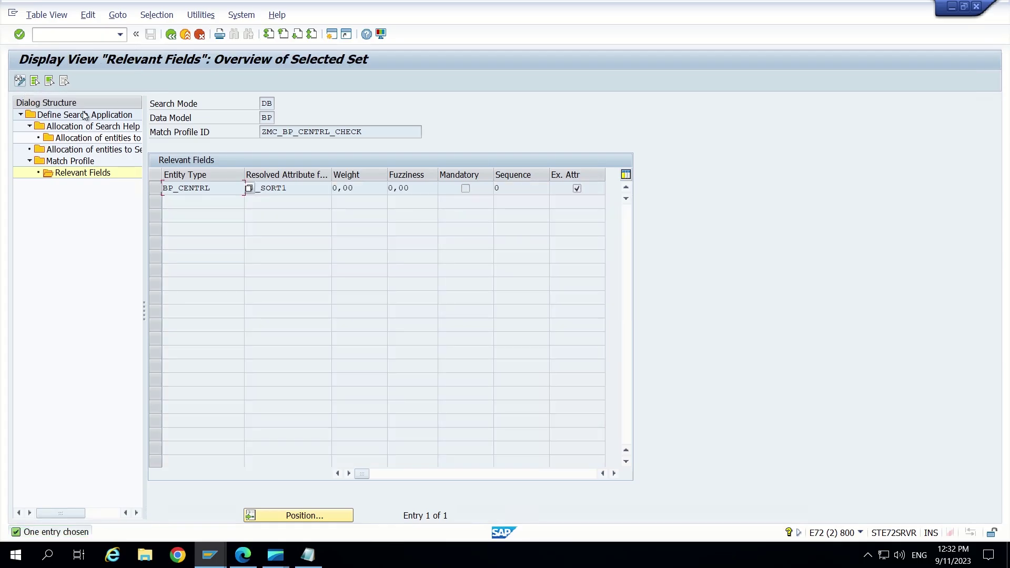
- Close the browser's duplicate check result and change request window, then start a new customer
key("alt+Tab")
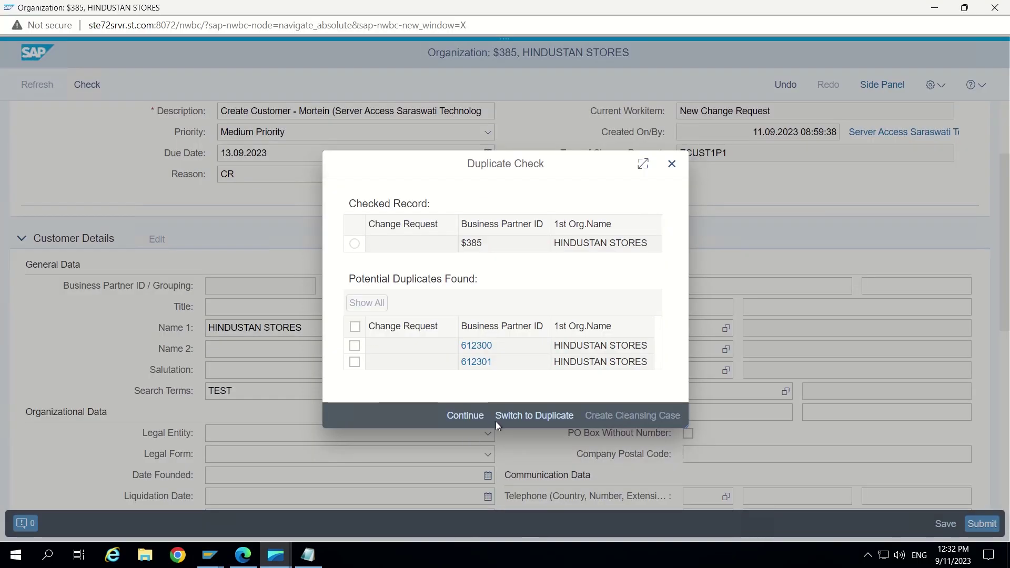
left_click(672, 163)
left_click(1002, 6)
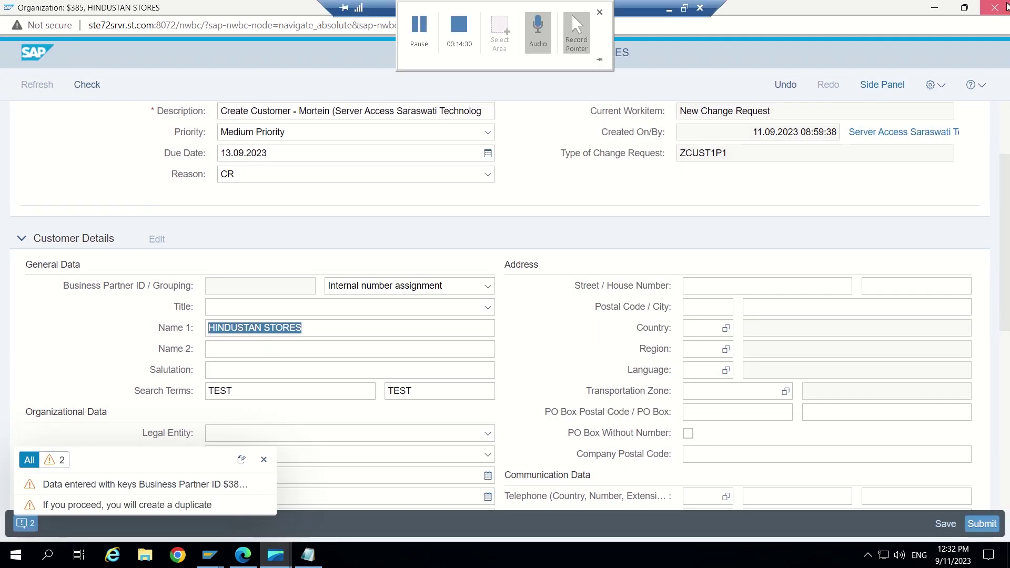
left_click(577, 97)
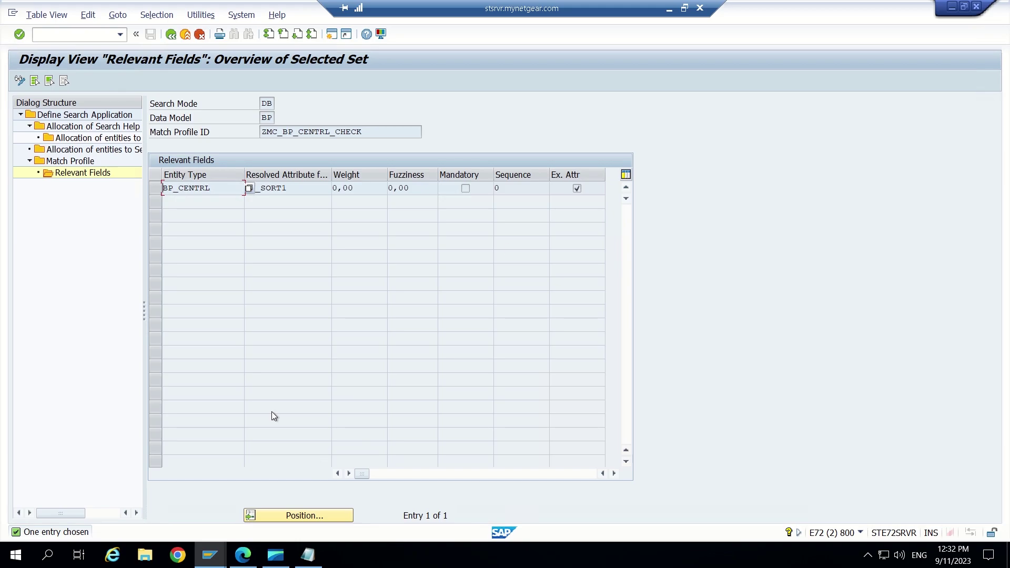
left_click(276, 555)
left_click(195, 428)
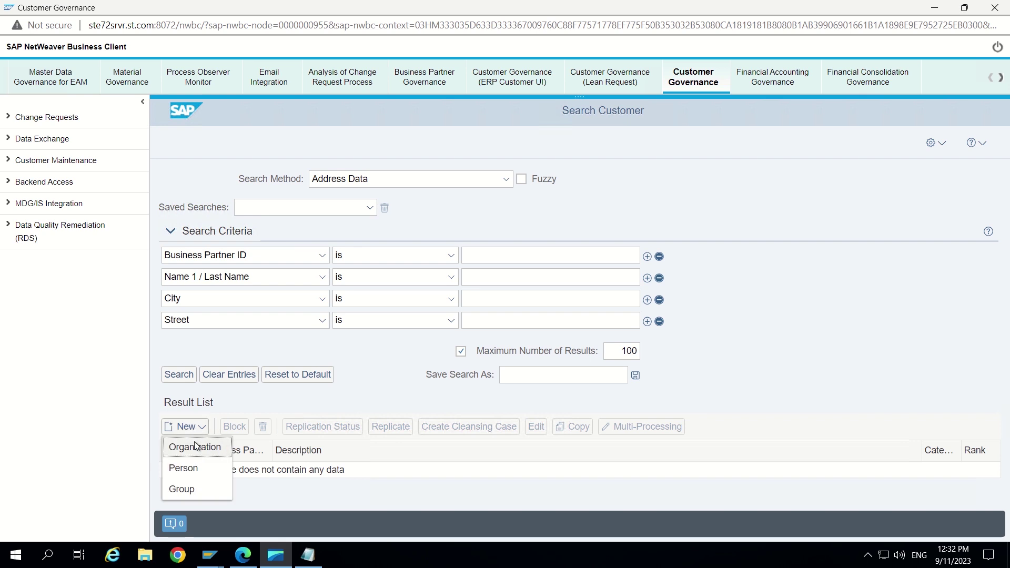
- Start a new organization request of type Create Customer - Mortein
left_click(194, 447)
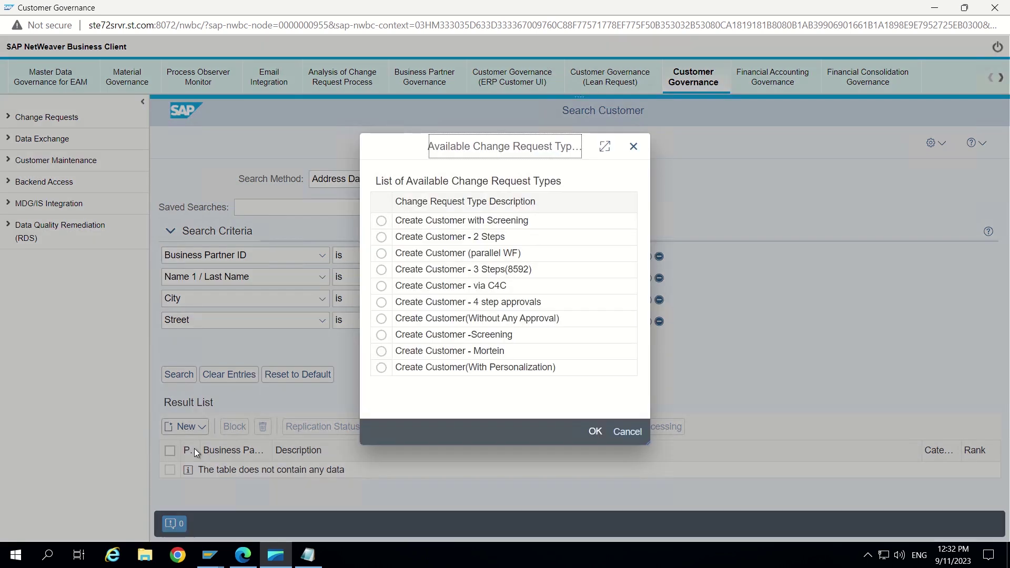
left_click(413, 351)
left_click(595, 432)
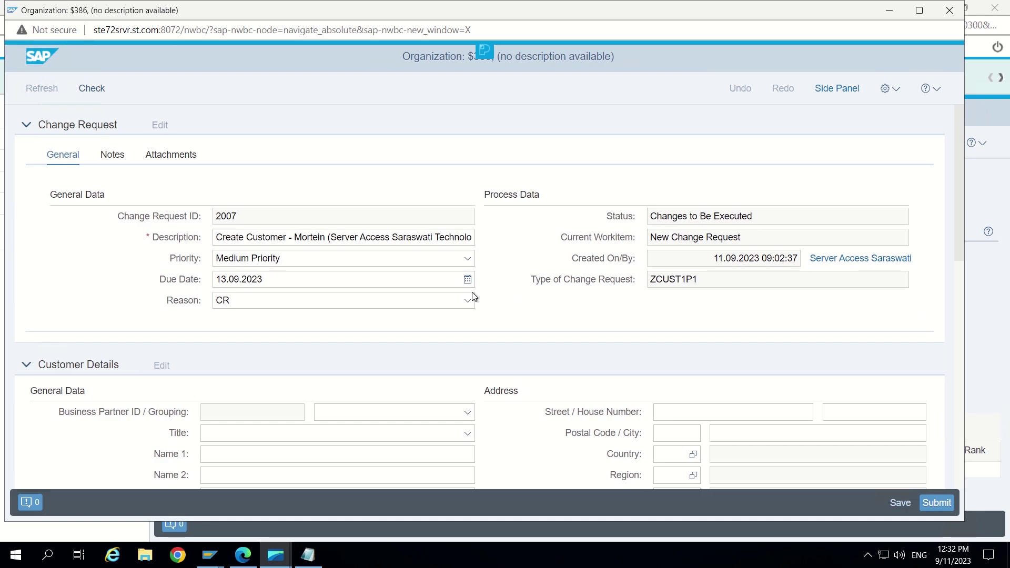
scroll(376, 340, "down", 1)
scroll(460, 320, "down", 2)
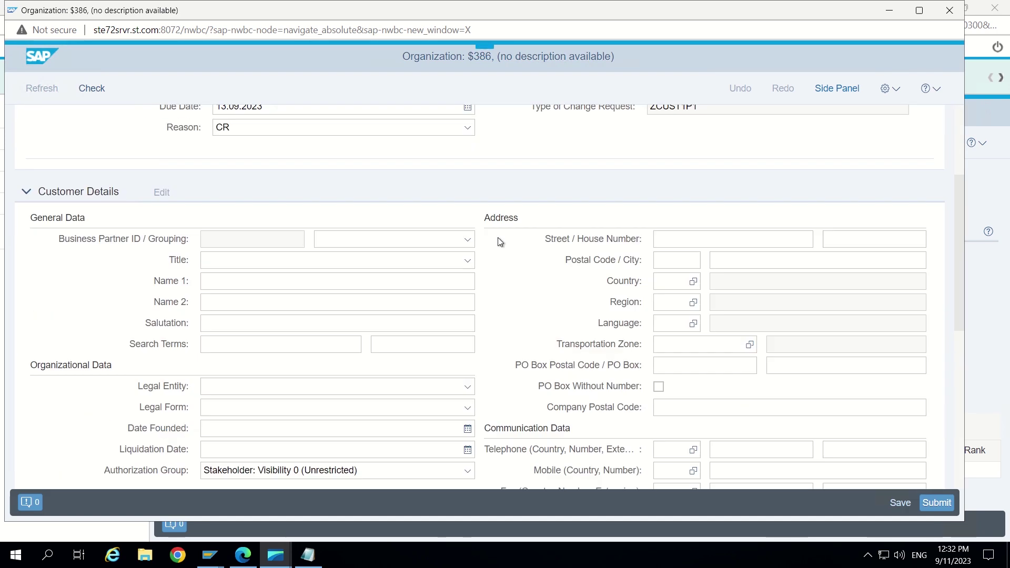
- Set the business partner grouping to Internal number assignment
left_click(466, 238)
scroll(425, 341, "down", 2)
scroll(423, 346, "down", 2)
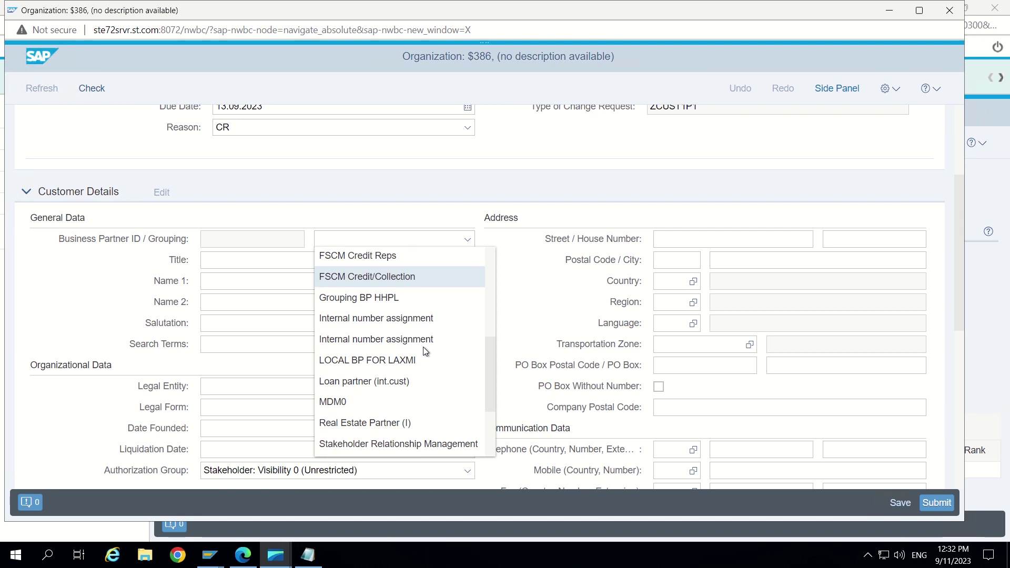
left_click(402, 339)
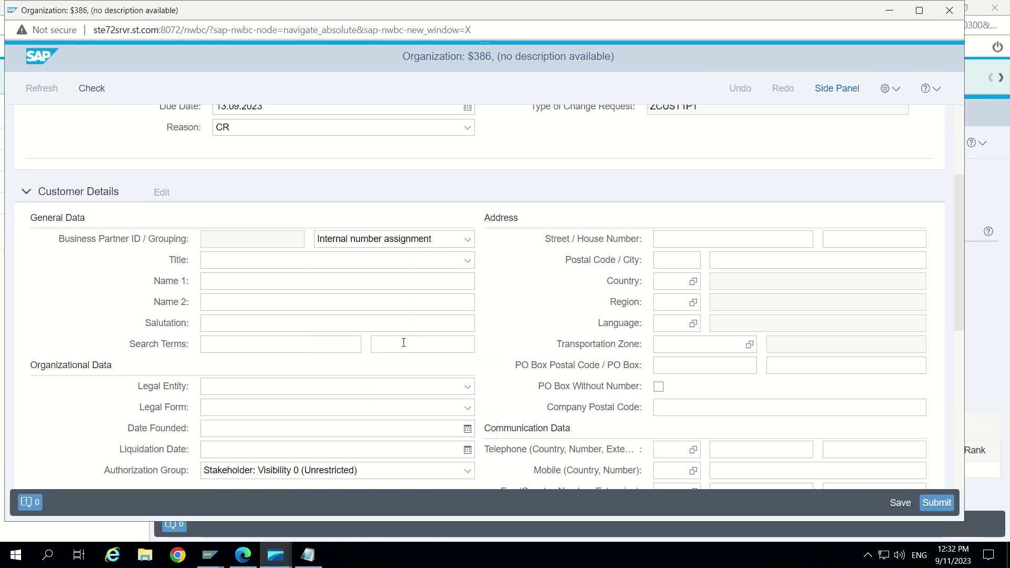
- Enter HINDUSTAN STORES as Name 1, see duplicates 612300 and 612301, then return to SAP Easy Access
left_click(221, 287)
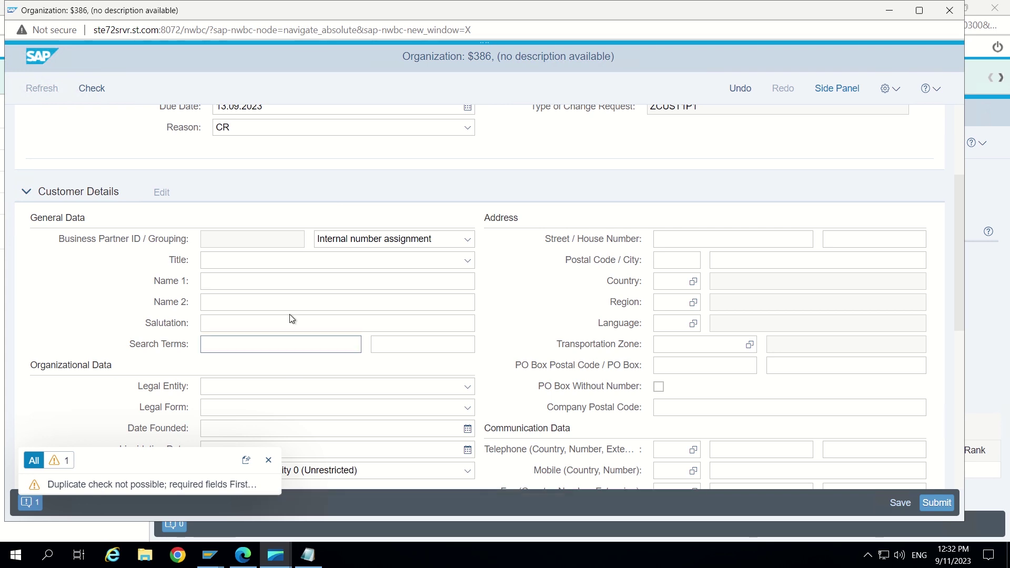
left_click(244, 282)
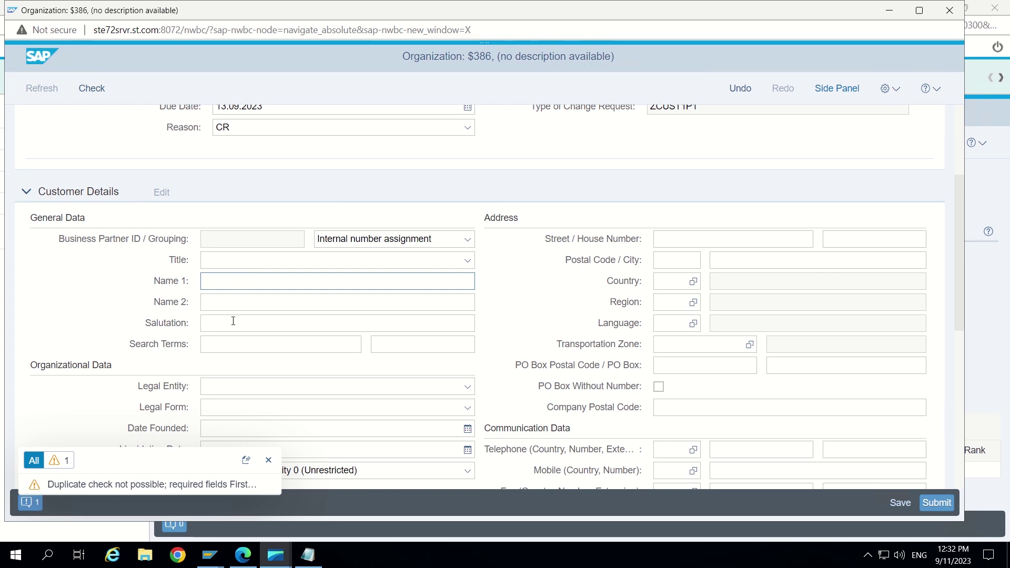
left_click(224, 345)
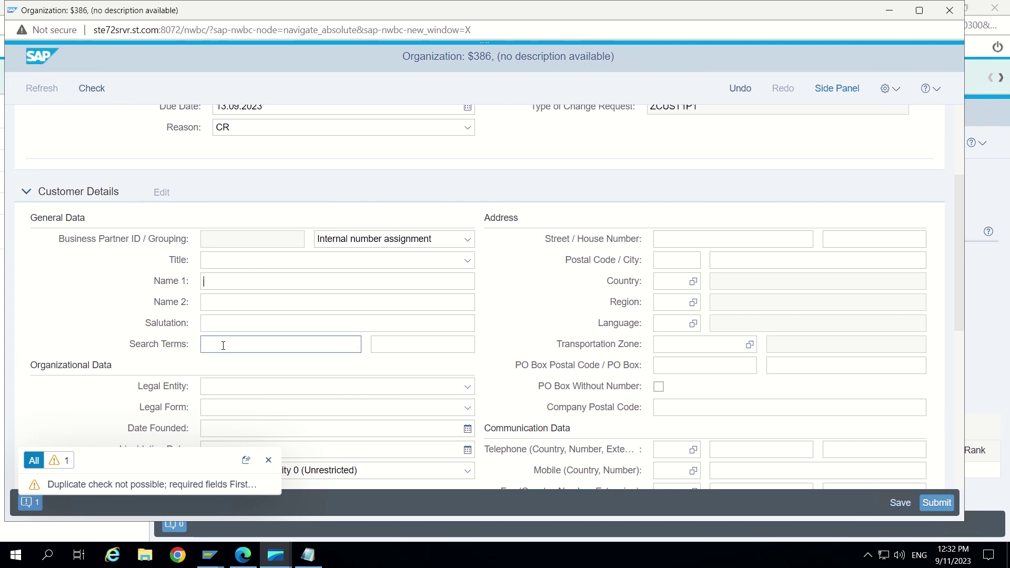
left_click(221, 283)
type("HINDU")
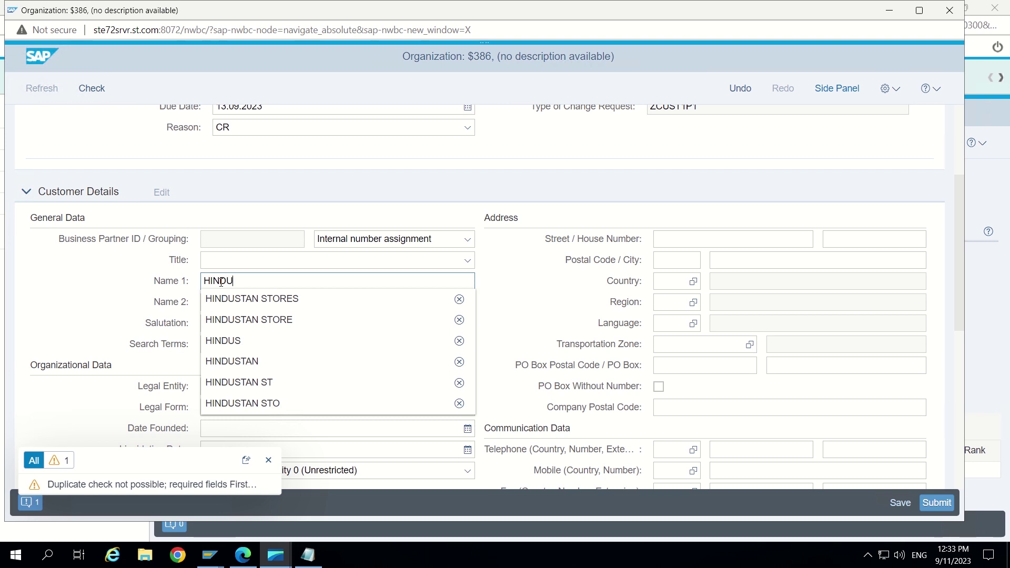
key("Return")
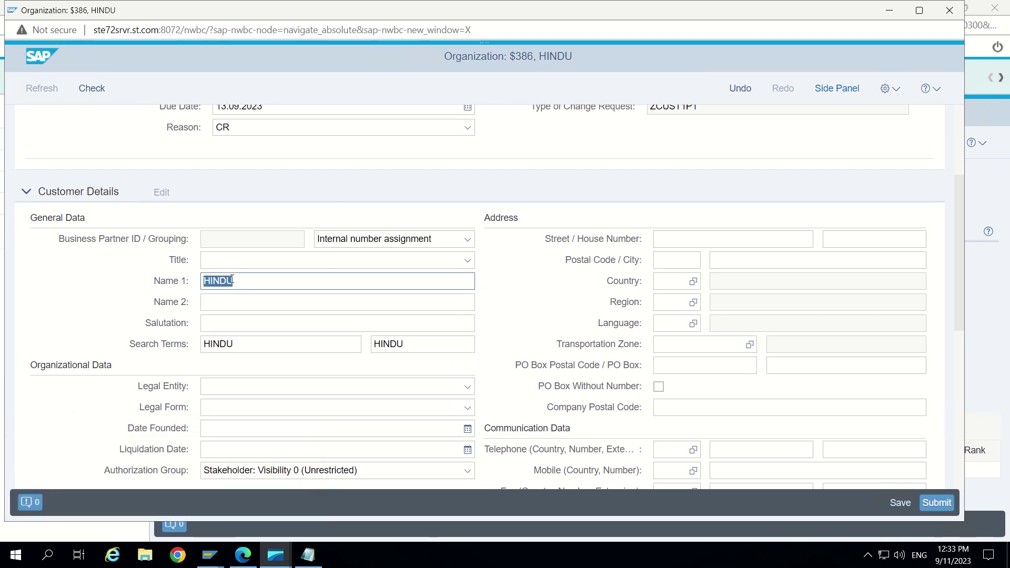
left_click(253, 278)
type("S")
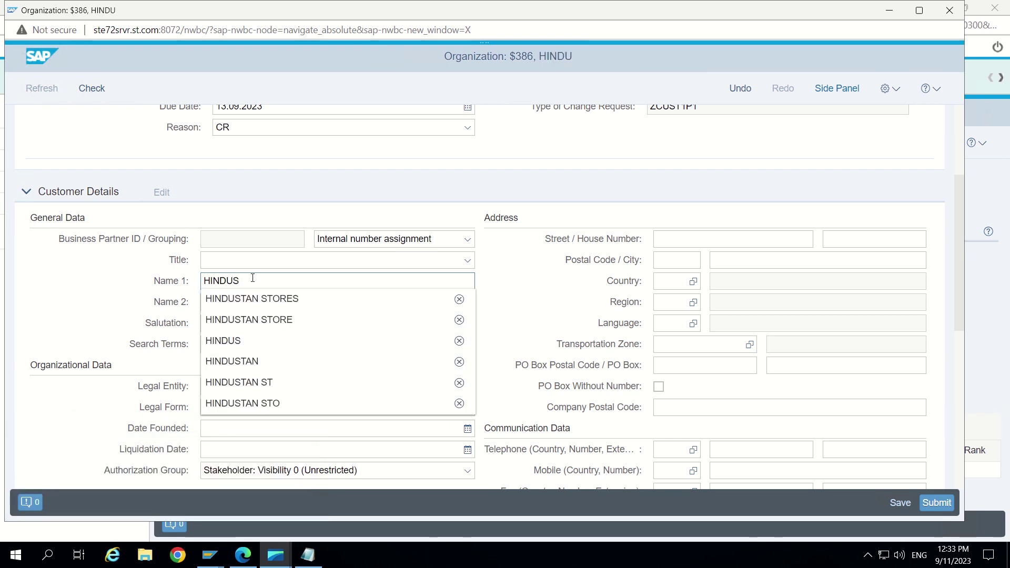
type("TAN")
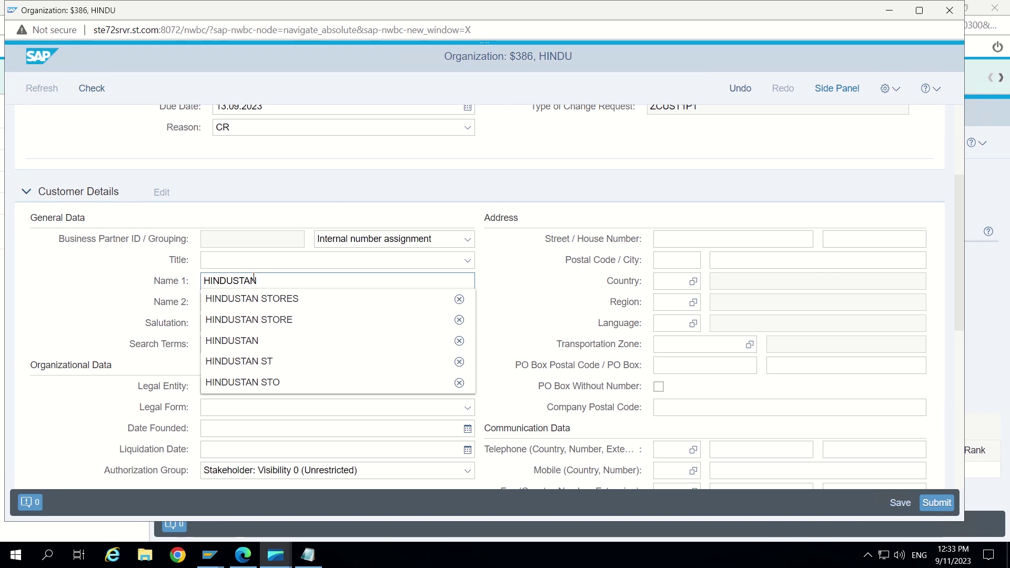
type(" STORES")
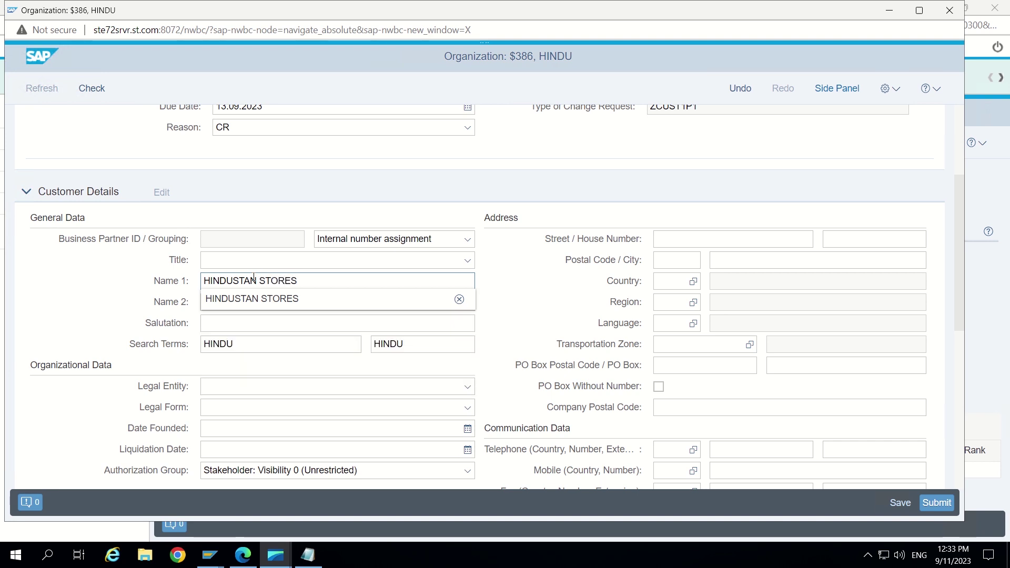
key("Return")
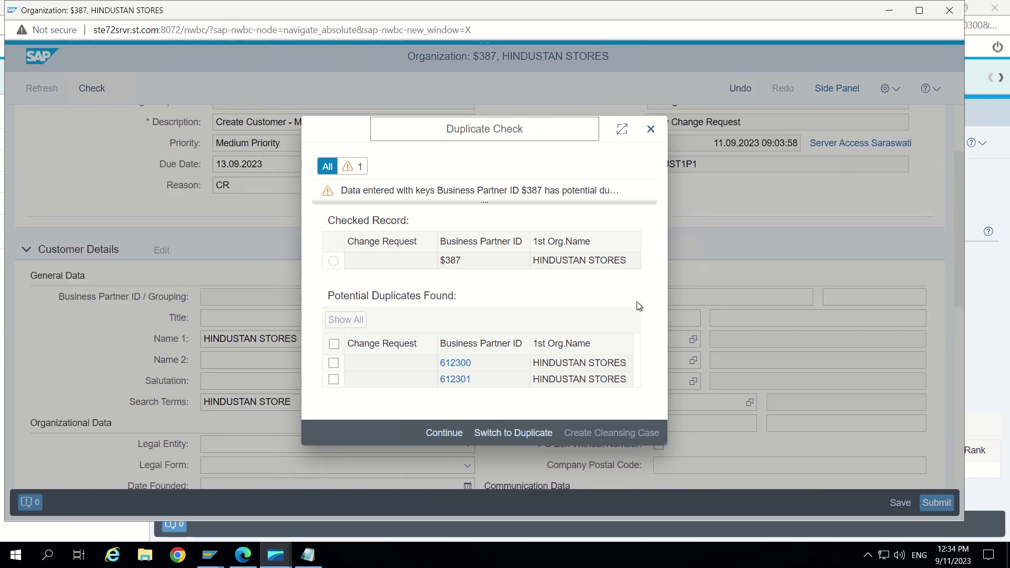
key("alt+Tab")
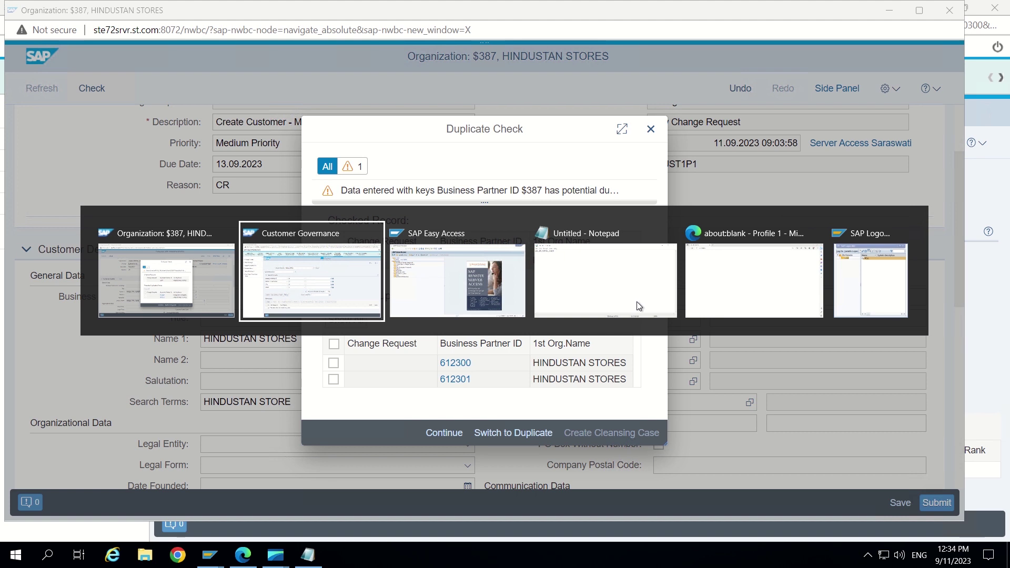
key("alt+Tab")
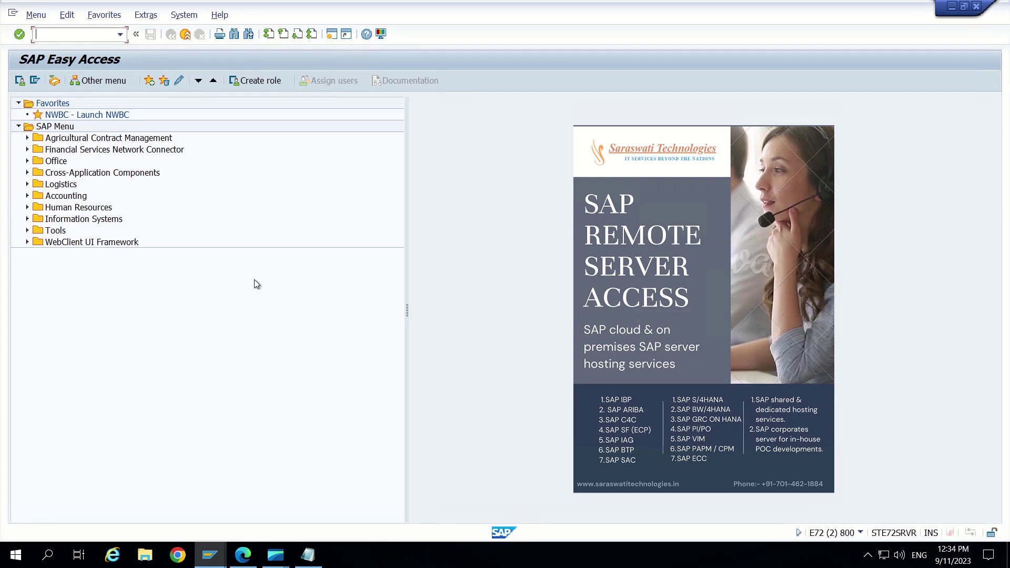
- Run MDGIMG and execute Define Search Applications under Search and Duplicate Check
type("mdgim")
key("Return")
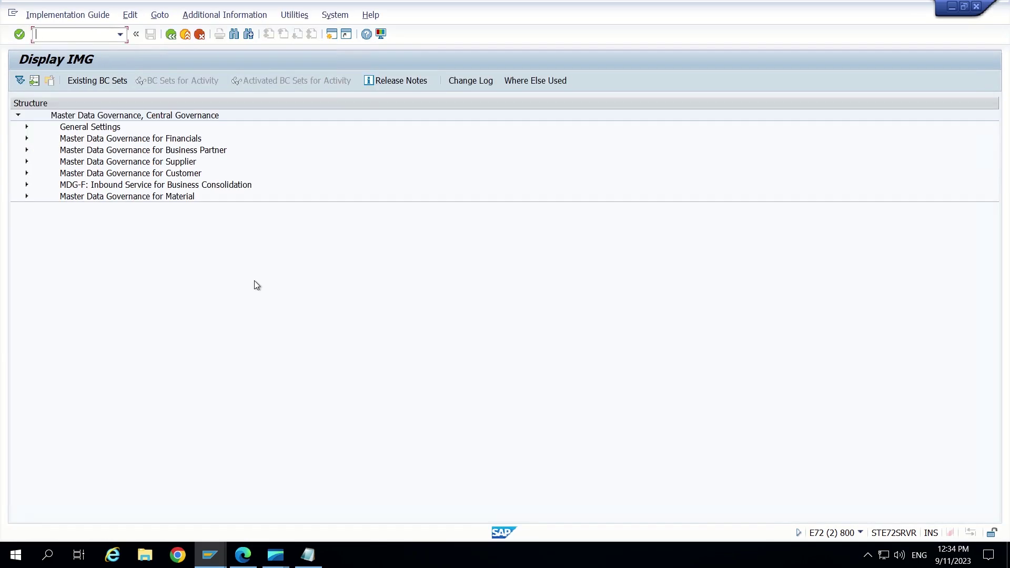
left_click(26, 127)
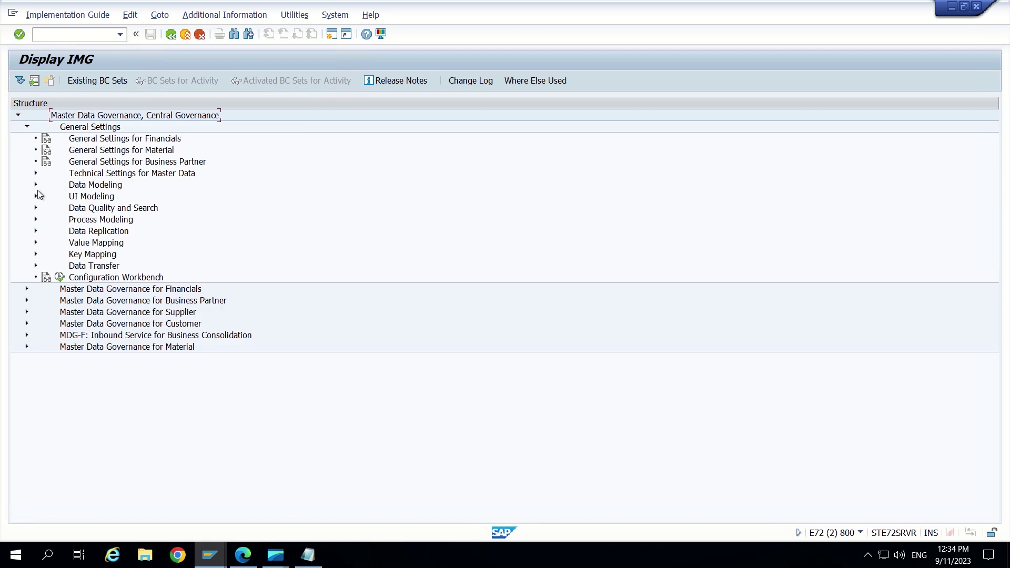
left_click(36, 209)
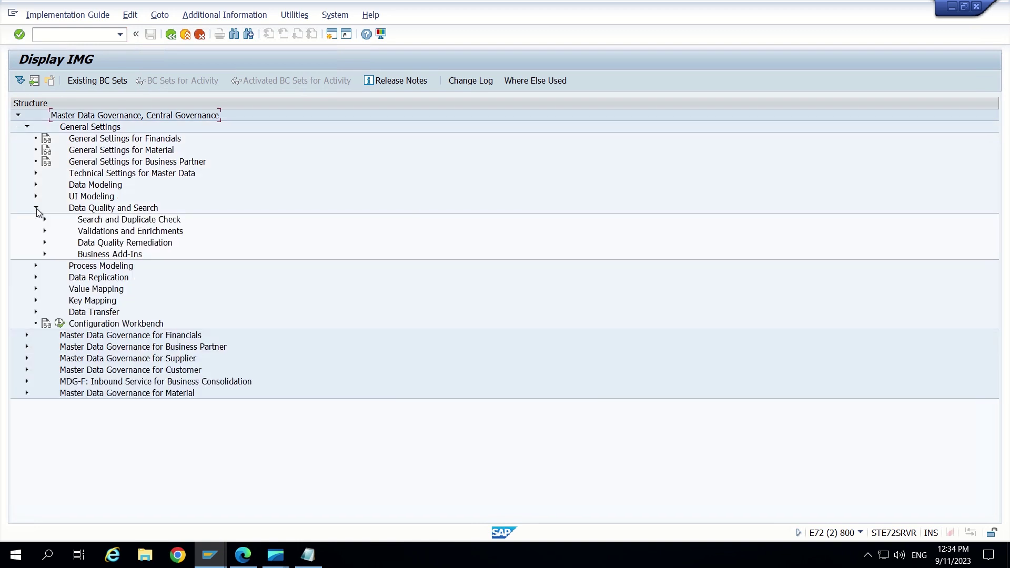
left_click(45, 220)
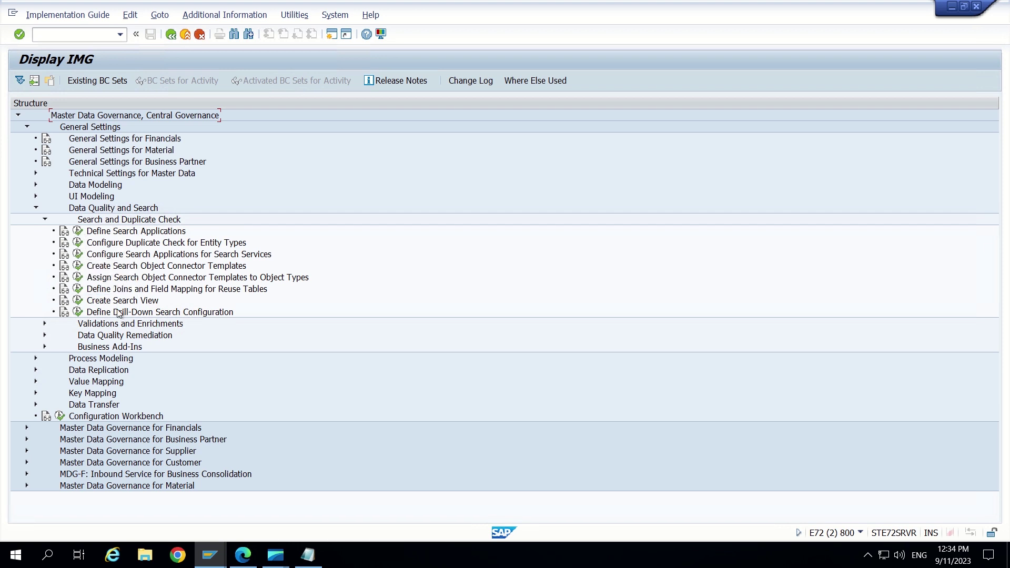
left_click(78, 231)
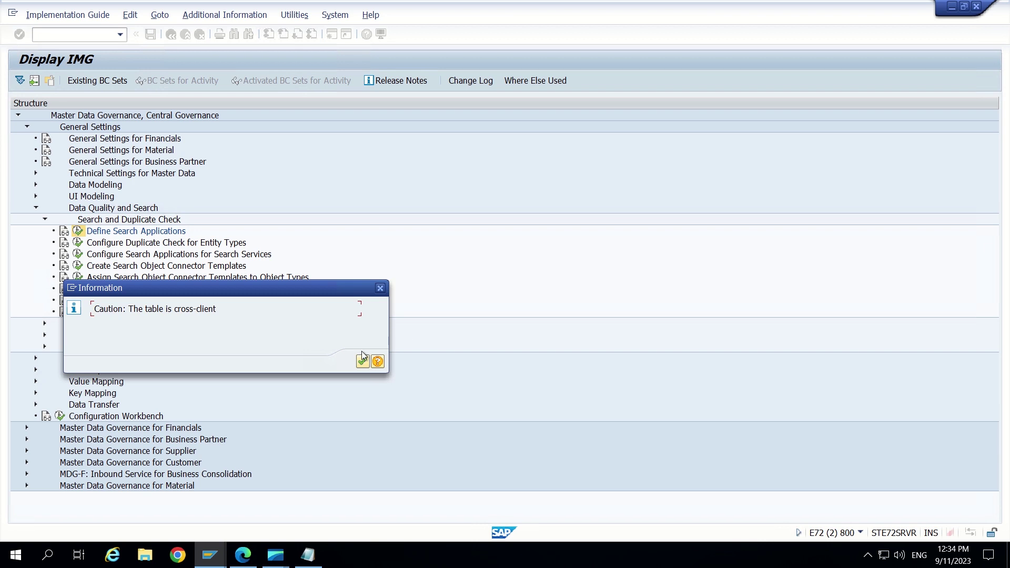
left_click(362, 362)
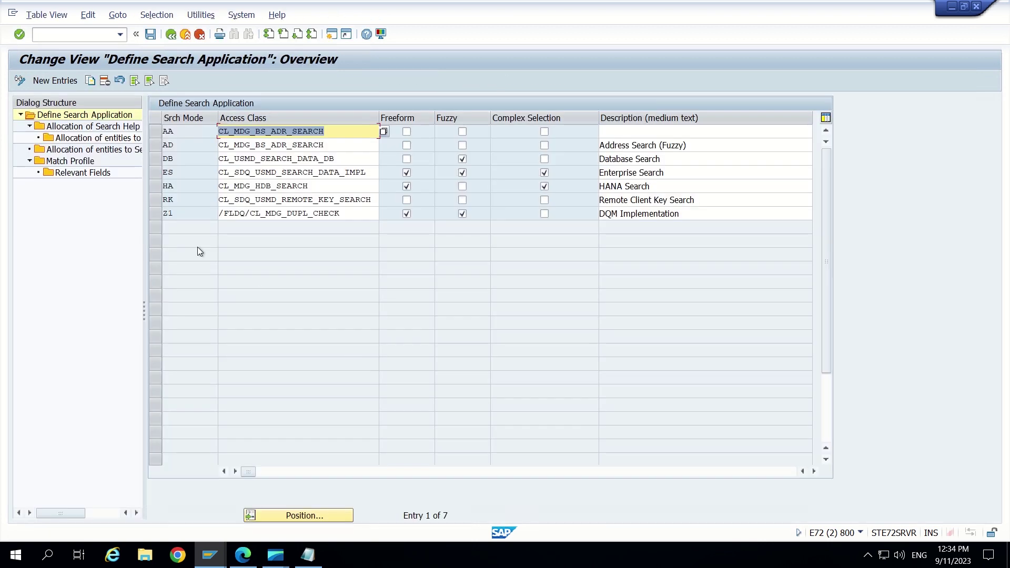
- Open the Relevant Fields of match profile ZMC_BP_CENTRL_CHECK for the DB search application
left_click(157, 159)
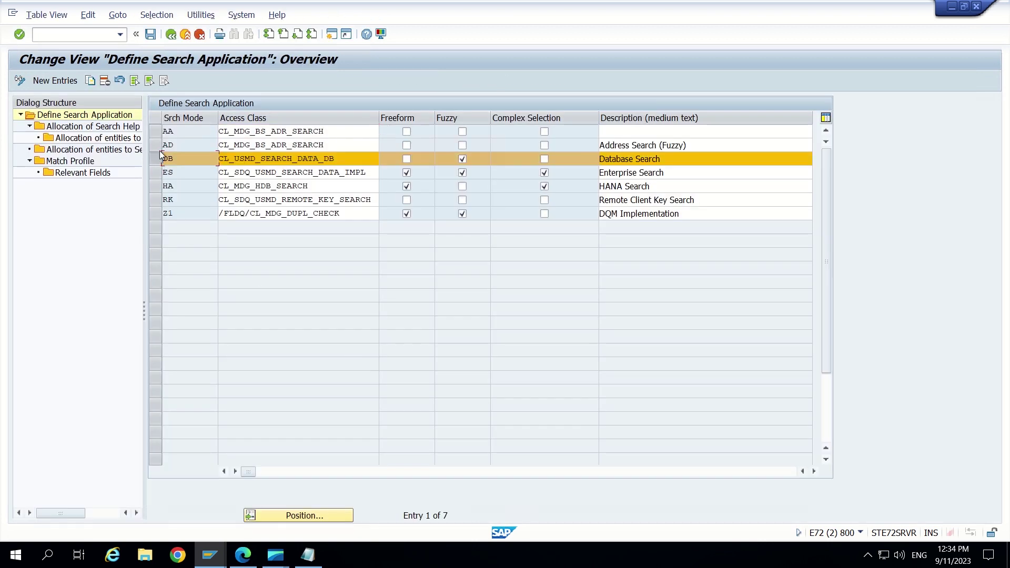
double_click(71, 161)
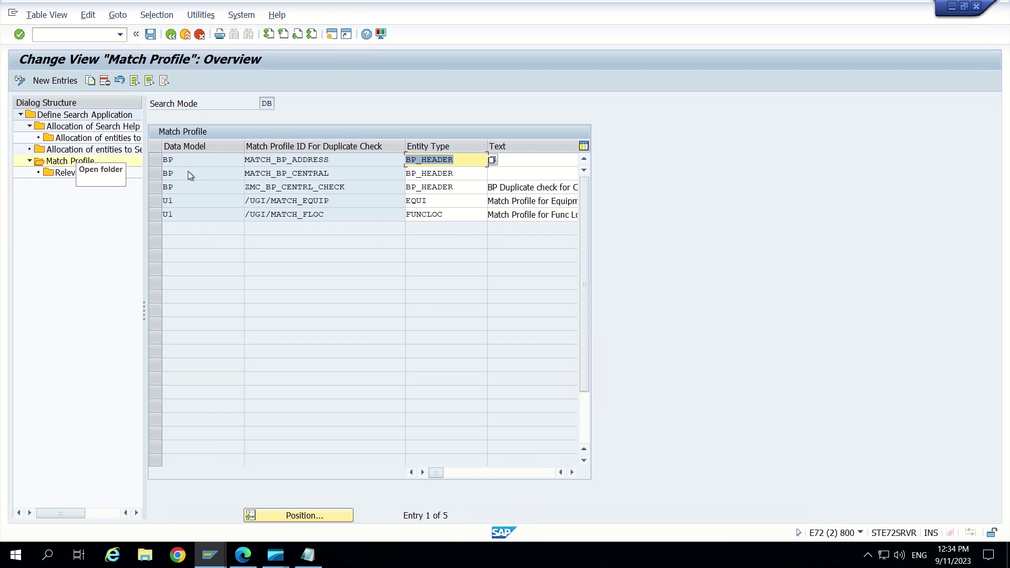
left_click(154, 191)
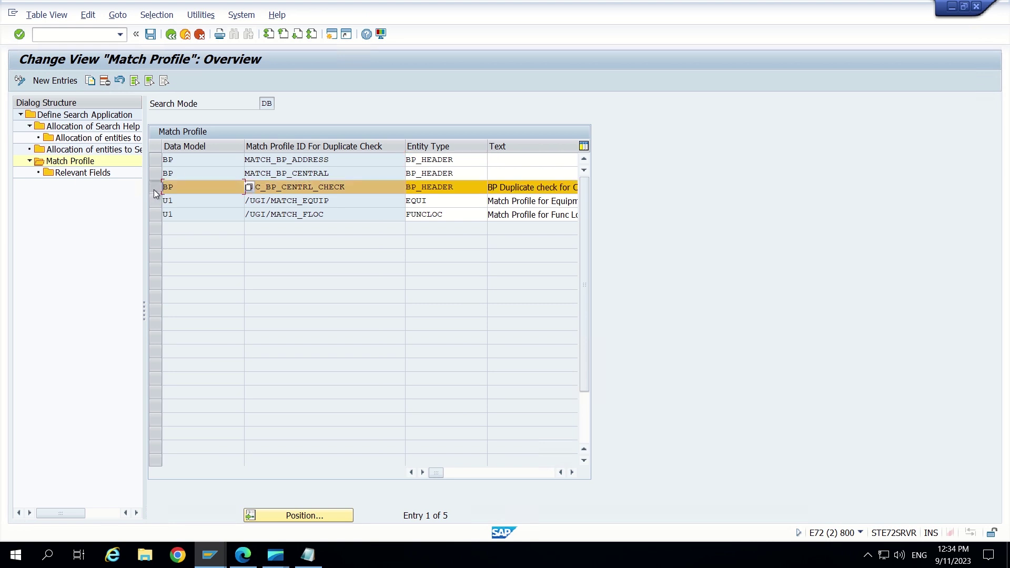
double_click(98, 174)
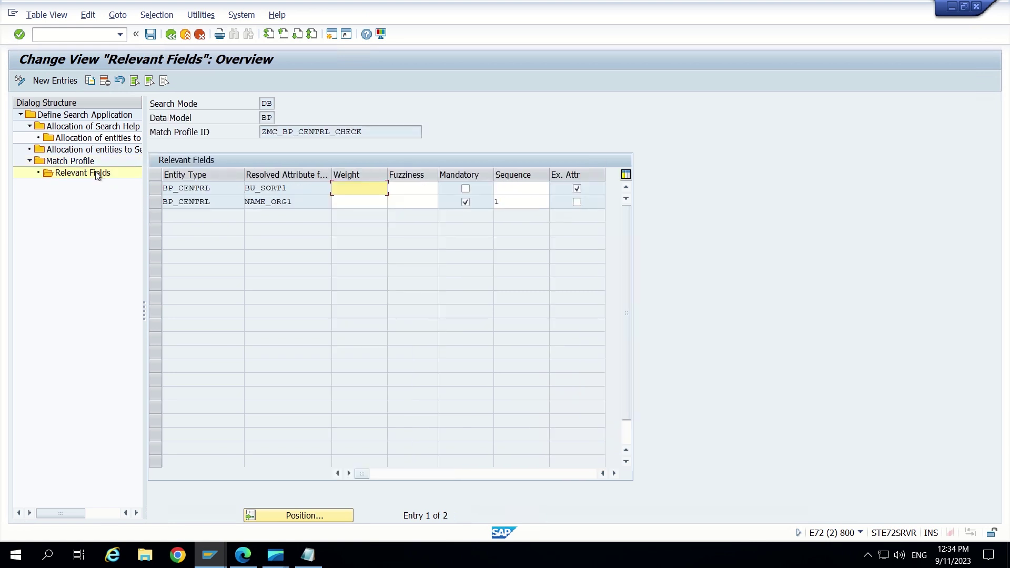
- Give BU_SORT1 sequence 2, check the NAME_ORG1 row, and open New Entries for relevant fields
left_click(510, 188)
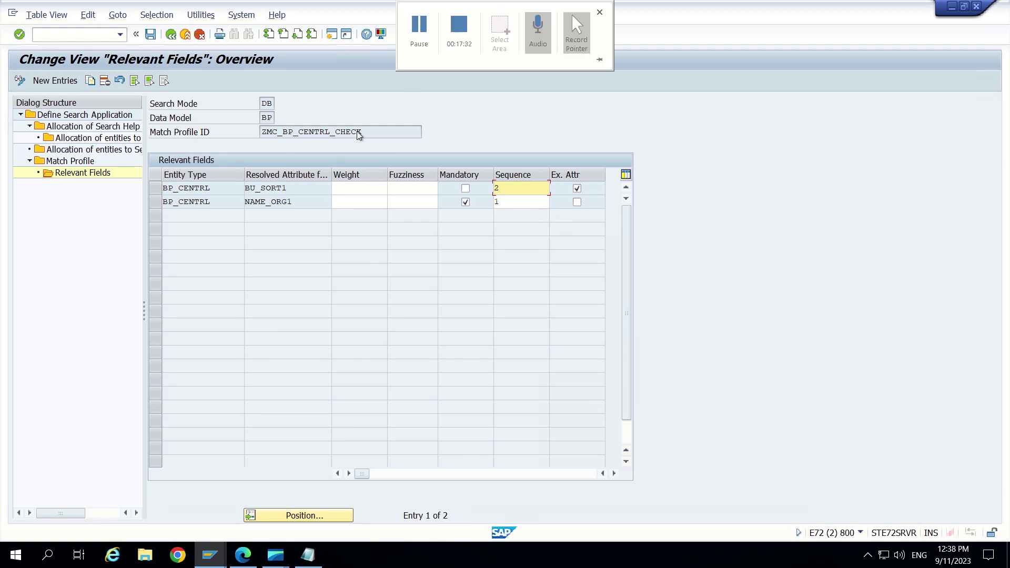
left_click(571, 14)
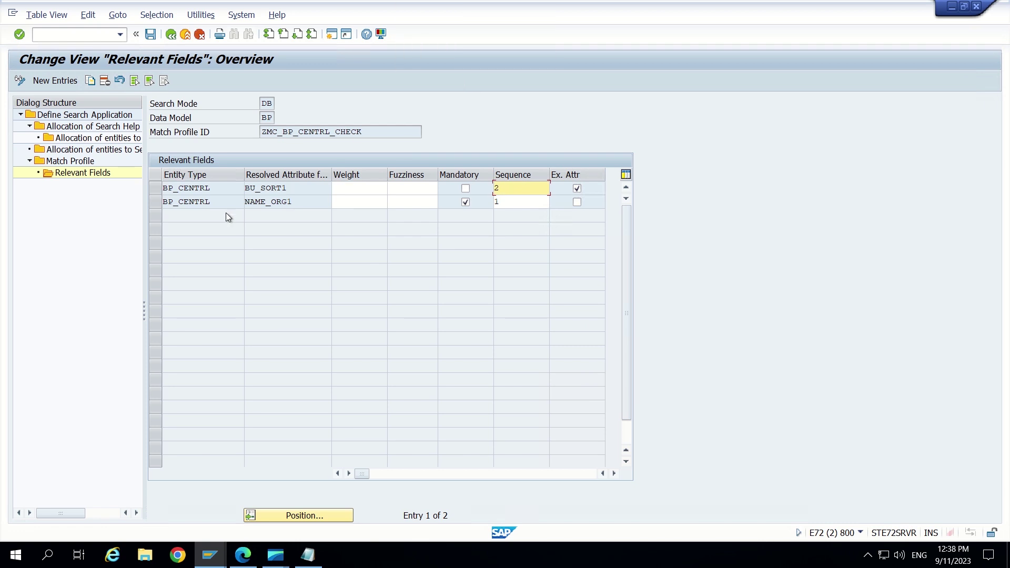
left_click_drag(298, 201, 227, 203)
left_click(223, 203)
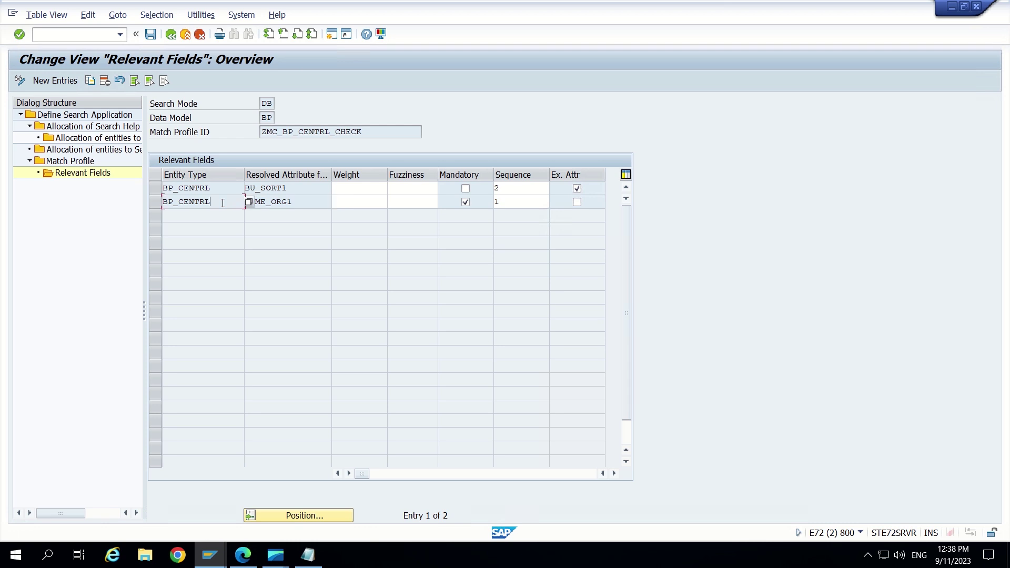
left_click(289, 203)
left_click_drag(294, 203, 248, 206)
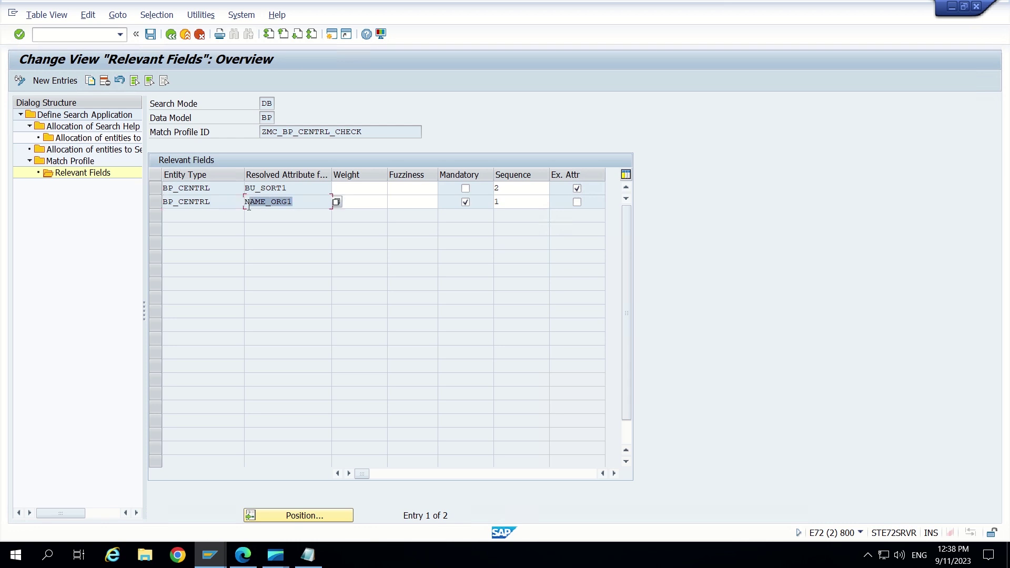
left_click(242, 206)
left_click(56, 80)
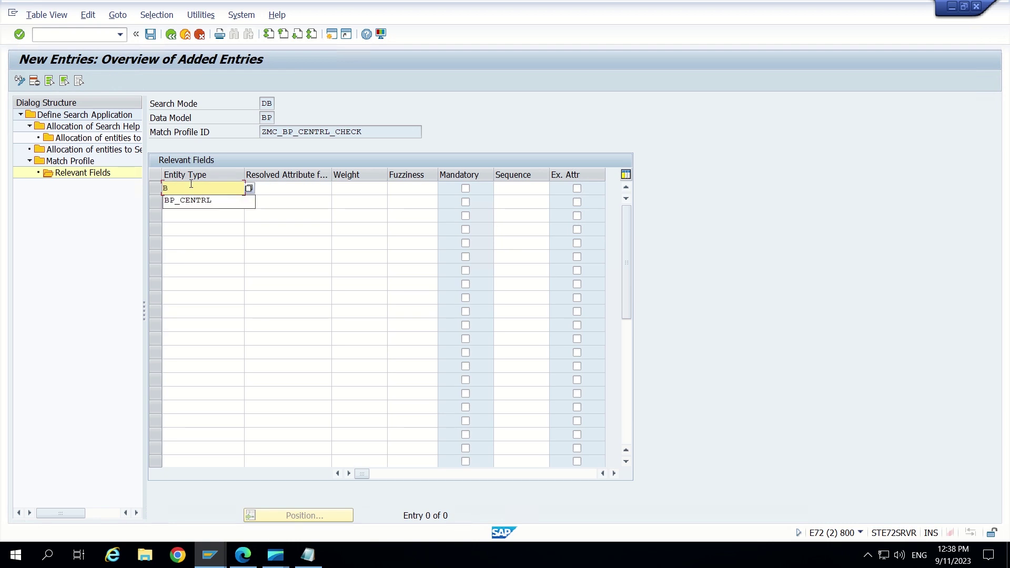
- Add a BP_CENTRL relevant field with resolved attribute MCNAME1
left_click(198, 200)
left_click(280, 185)
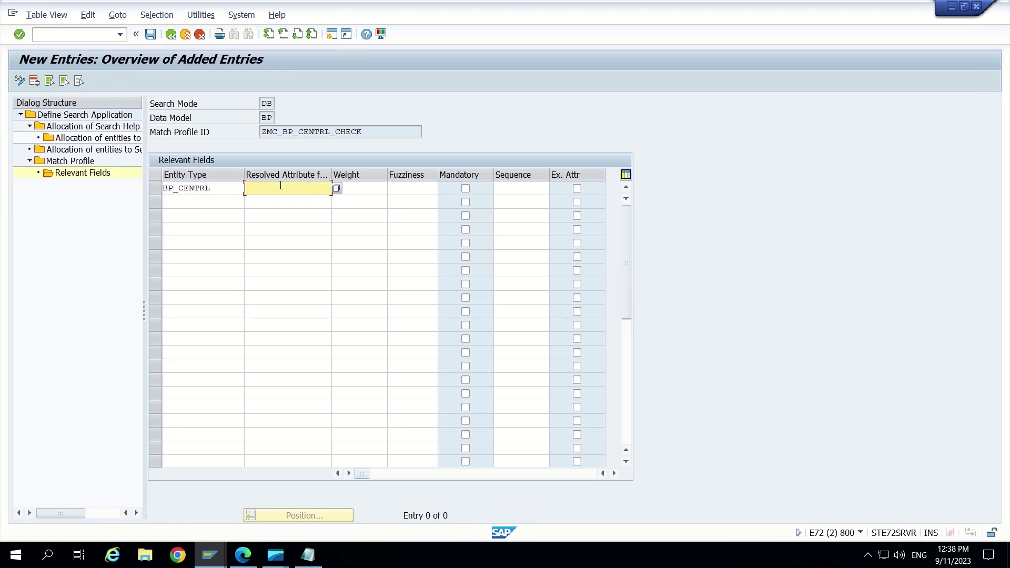
left_click(337, 190)
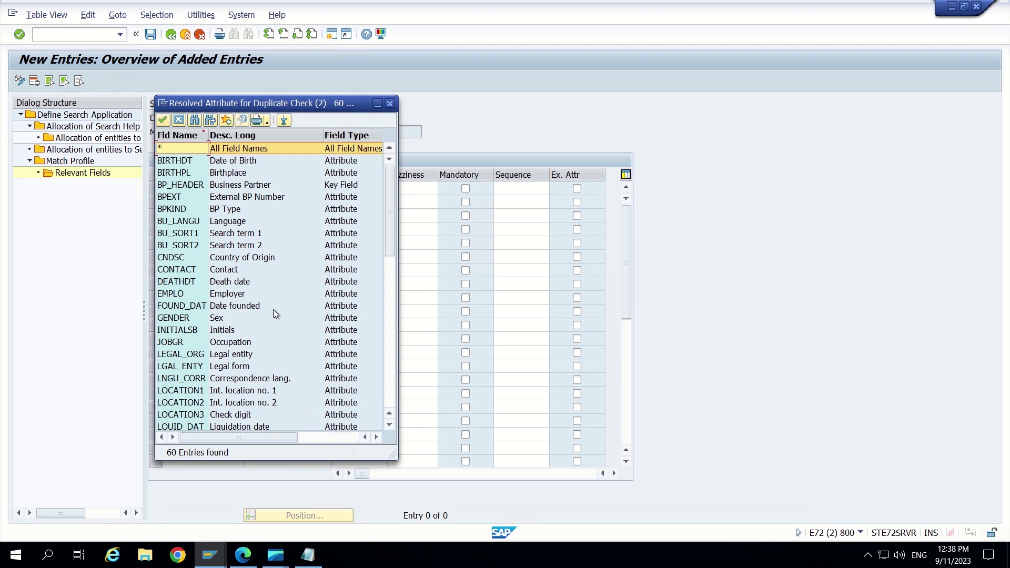
scroll(273, 310, "down", 3)
scroll(273, 315, "down", 2)
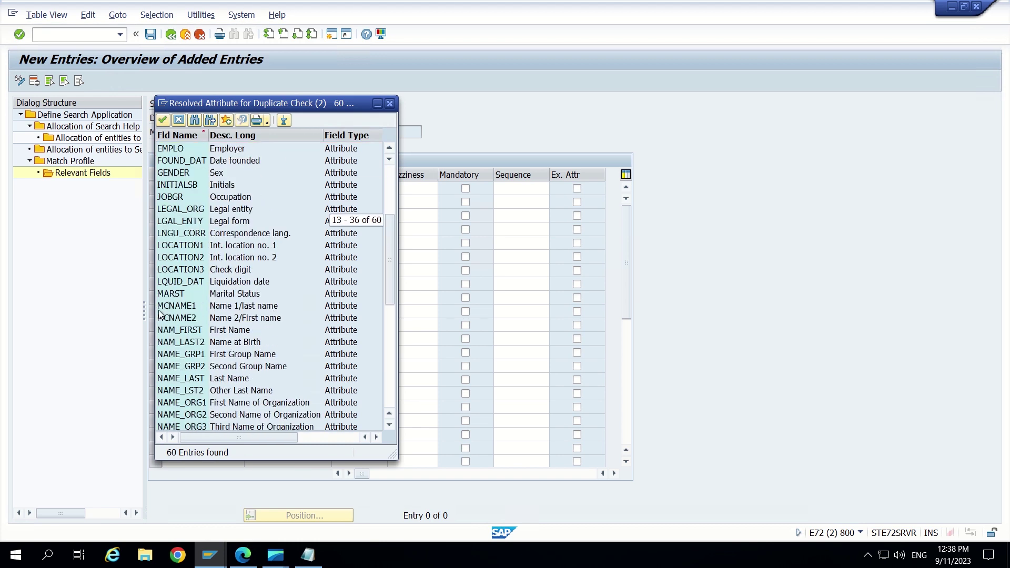
double_click(176, 305)
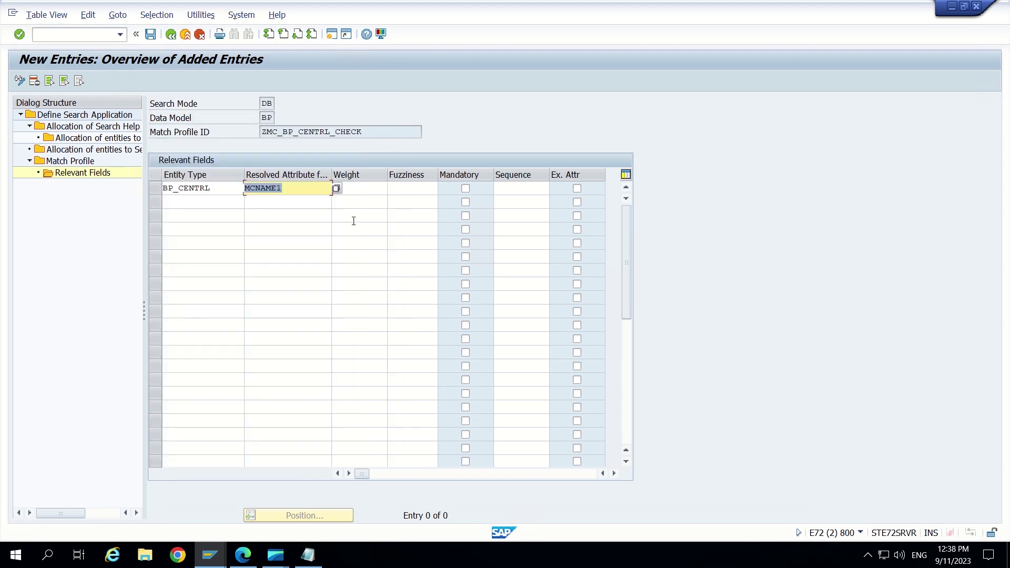
left_click(524, 192)
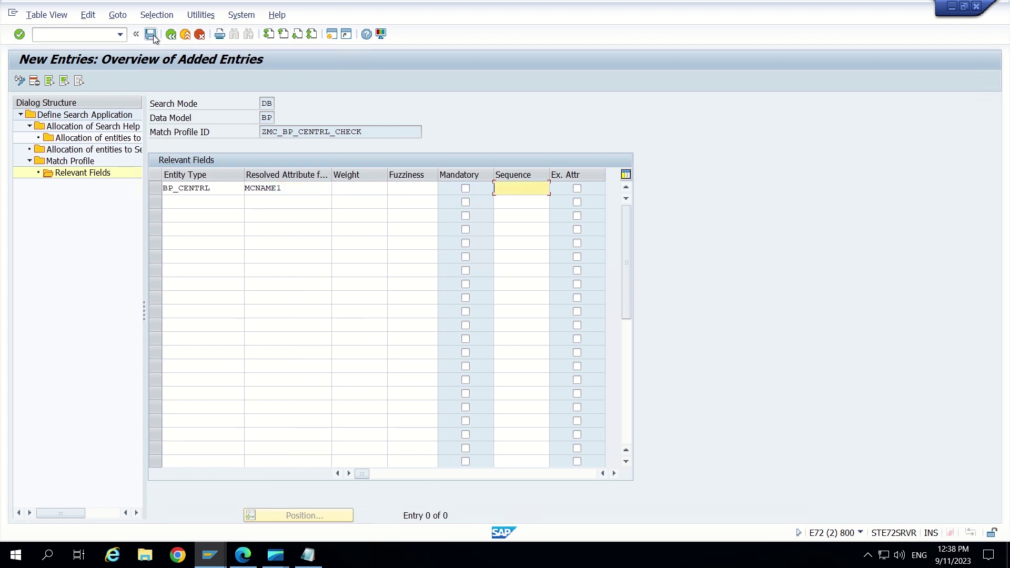
- Save the new MCNAME1 entry under the workbench request and back out to the match profile list
left_click(151, 34)
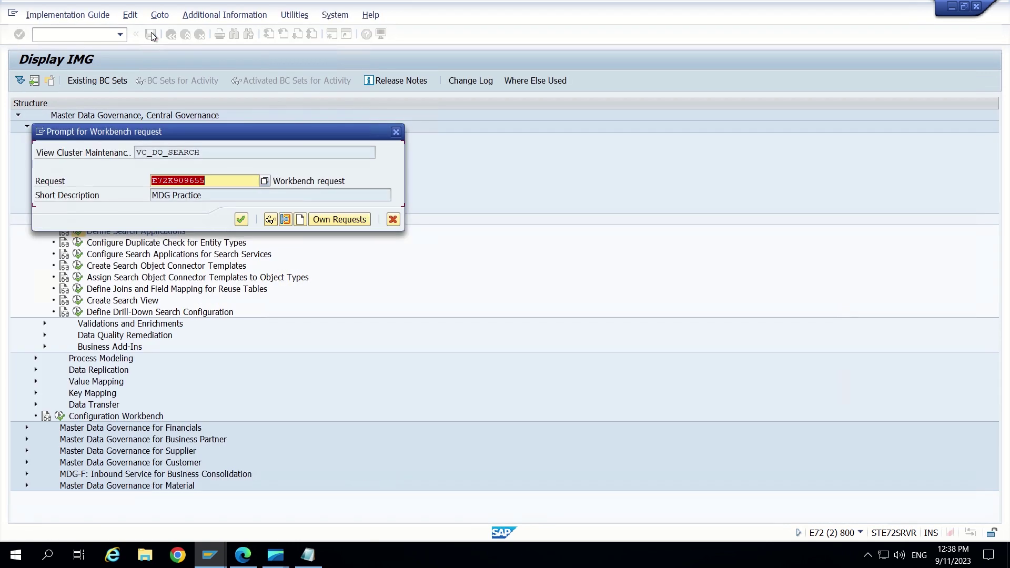
left_click(241, 220)
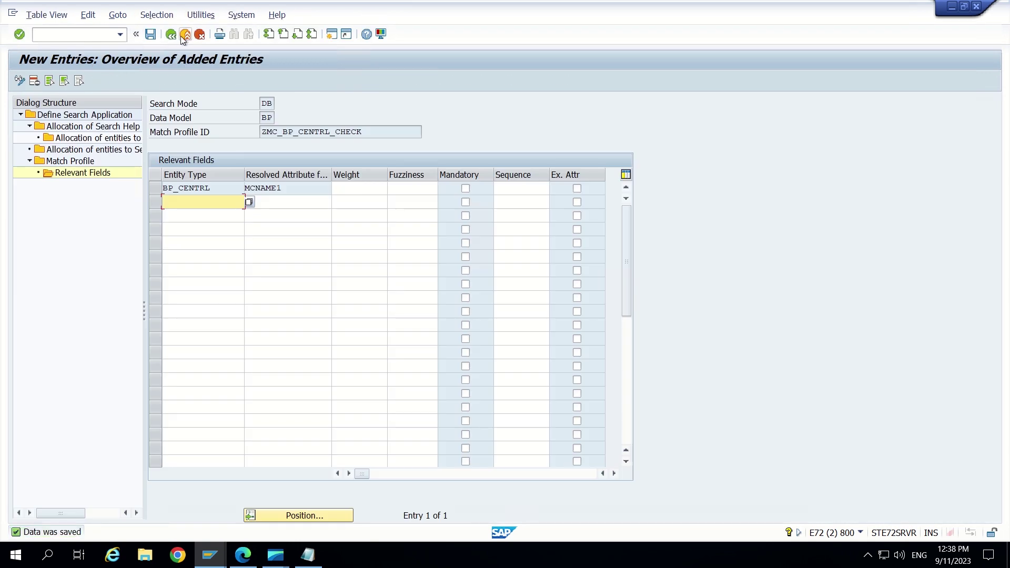
left_click(171, 35)
left_click(278, 565)
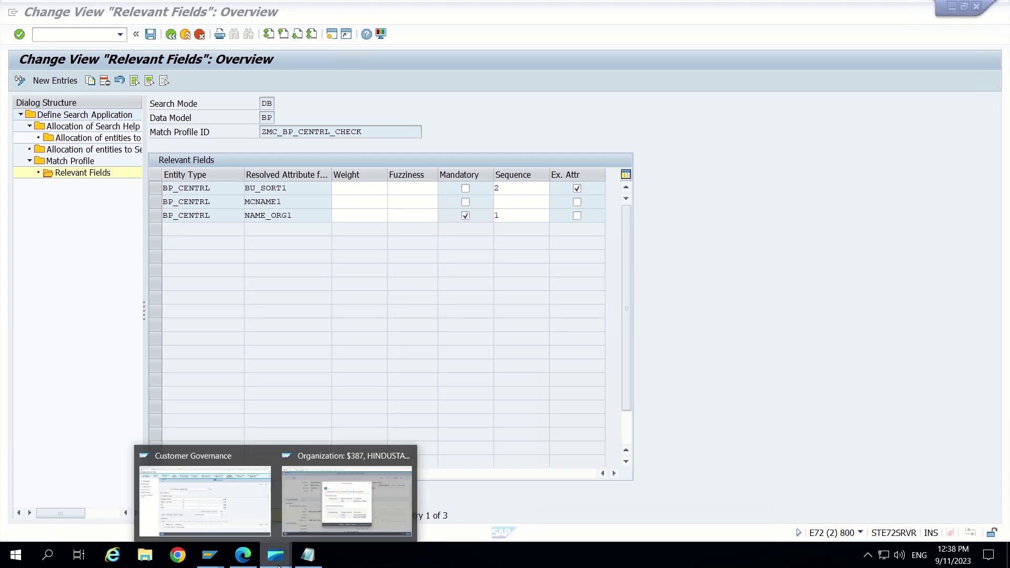
left_click(171, 35)
left_click(171, 34)
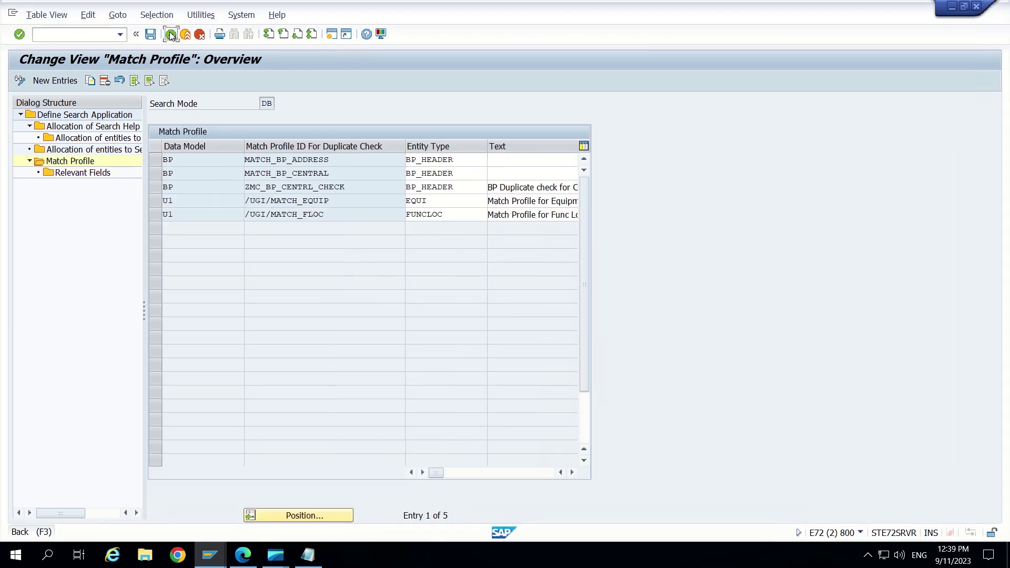
- Back out to SAP Easy Access, discard the old unsaved HINDUSTAN STORES request, and reopen Customer Governance
left_click(171, 35)
left_click(171, 34)
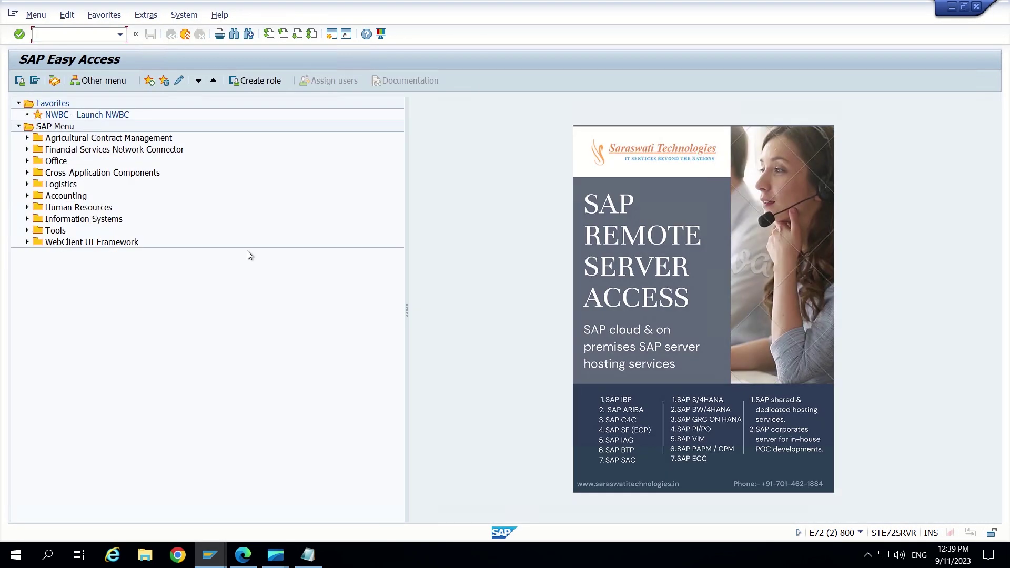
key("alt+Tab")
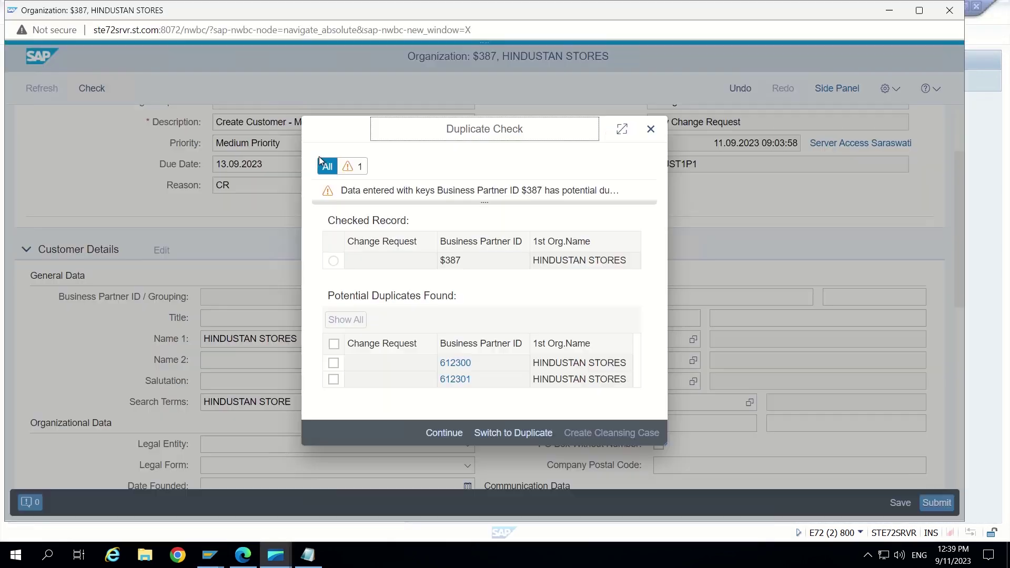
left_click(650, 129)
left_click(949, 10)
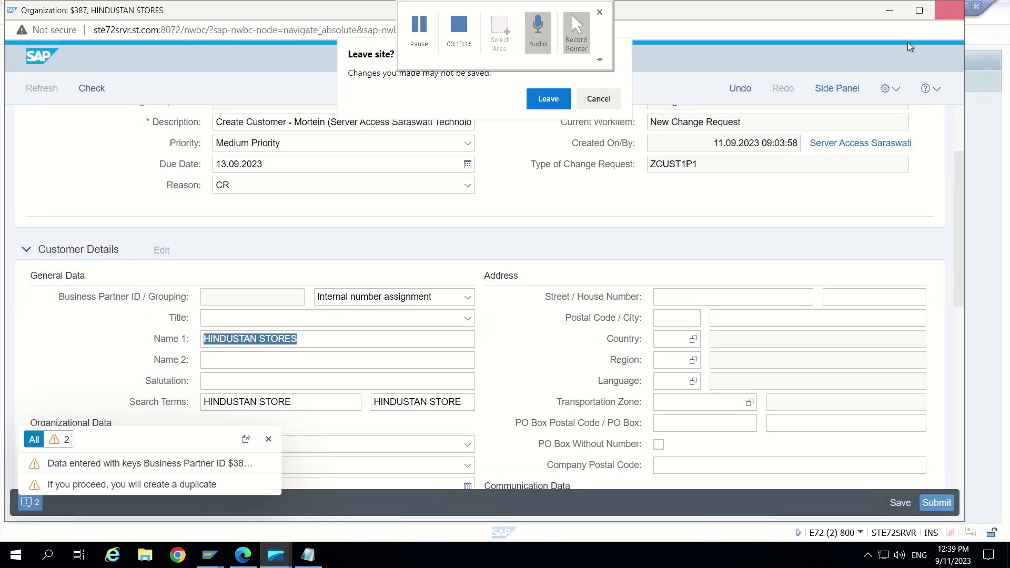
left_click(548, 98)
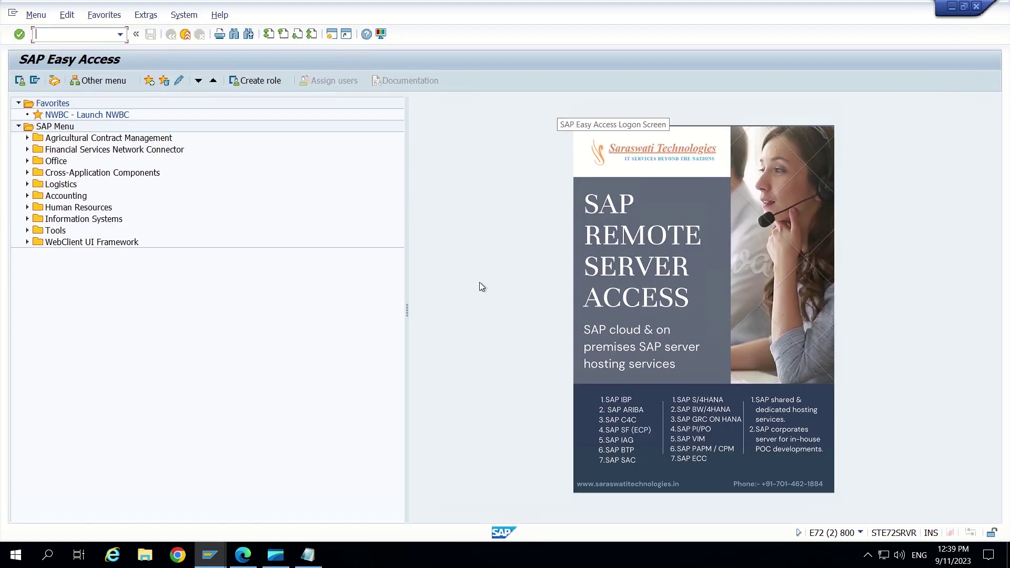
left_click(274, 555)
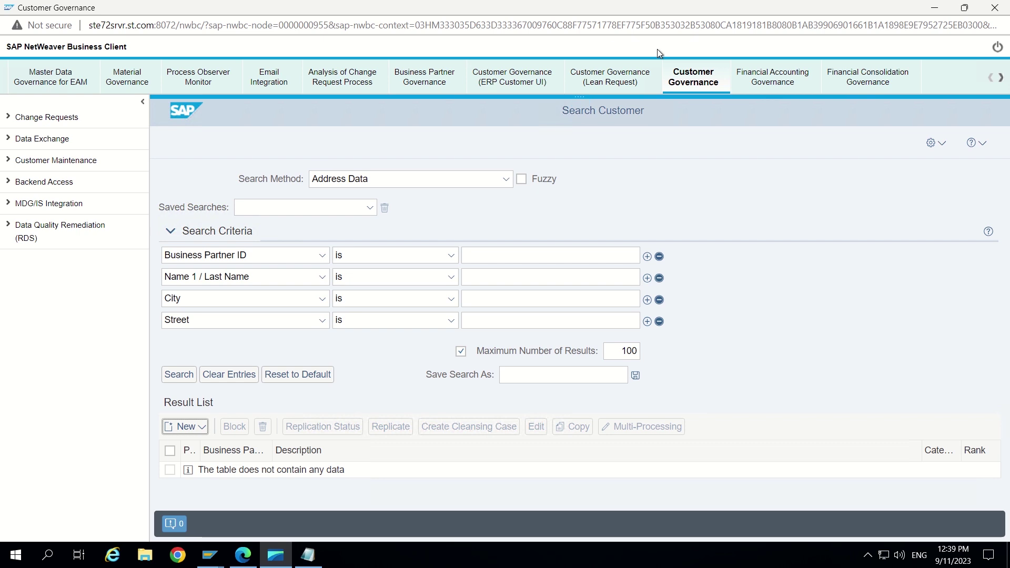
- From Customer Governance Search Customer, create a new organization with request type Create Customer - Mortein (ZCUST1P1)
left_click(619, 87)
left_click(693, 89)
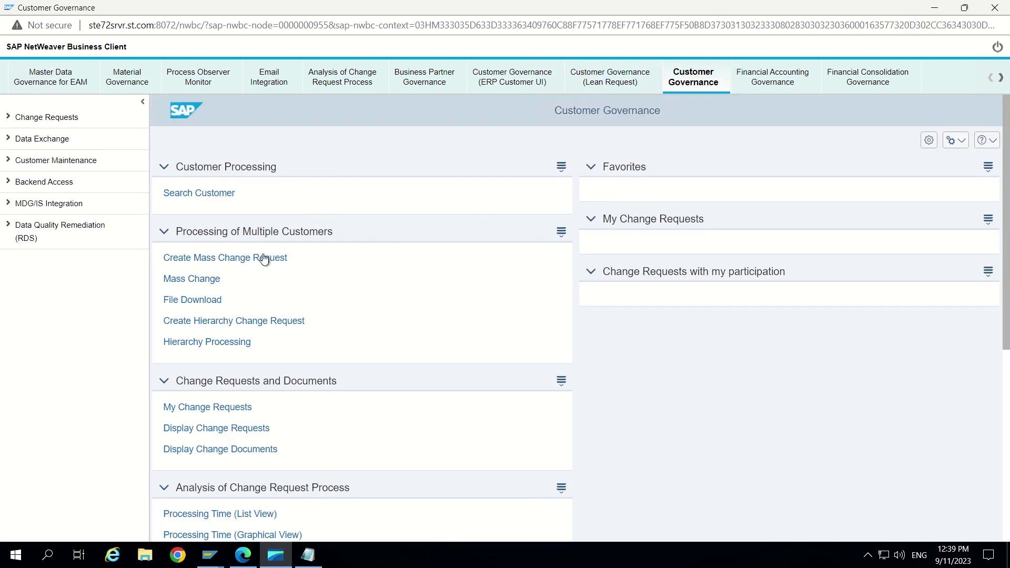
left_click(180, 195)
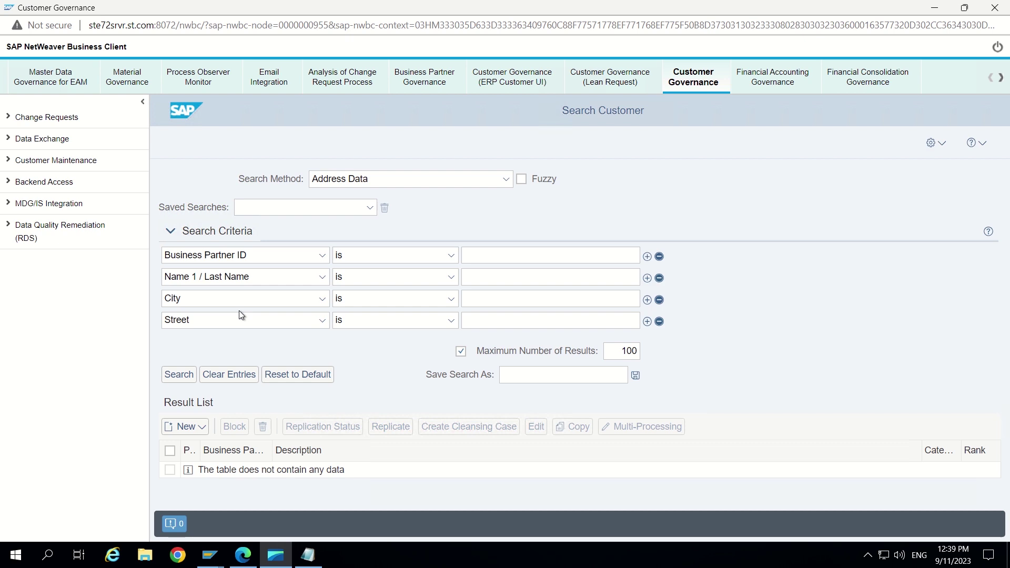
left_click(181, 426)
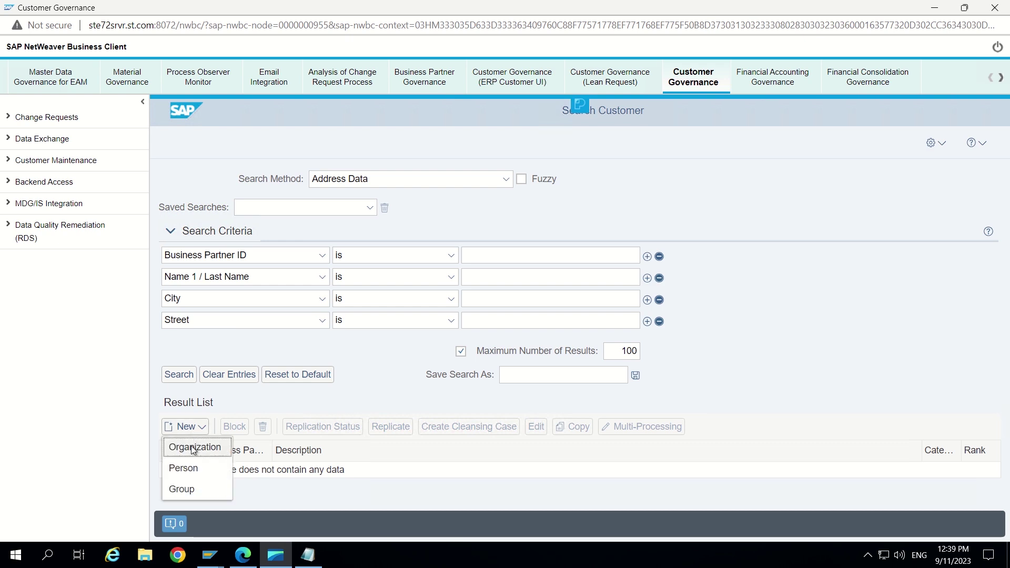
left_click(192, 446)
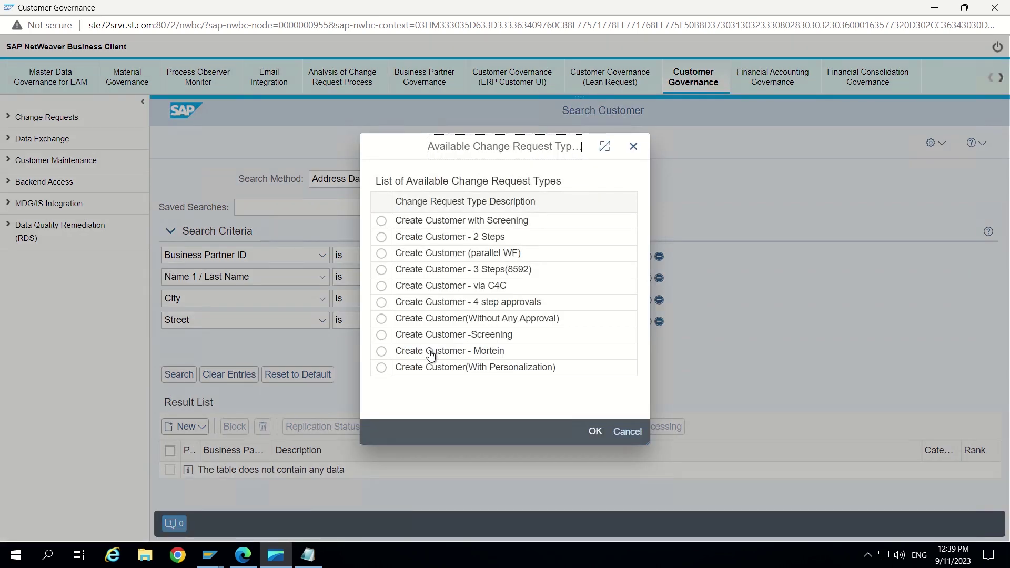
left_click(432, 352)
left_click(594, 432)
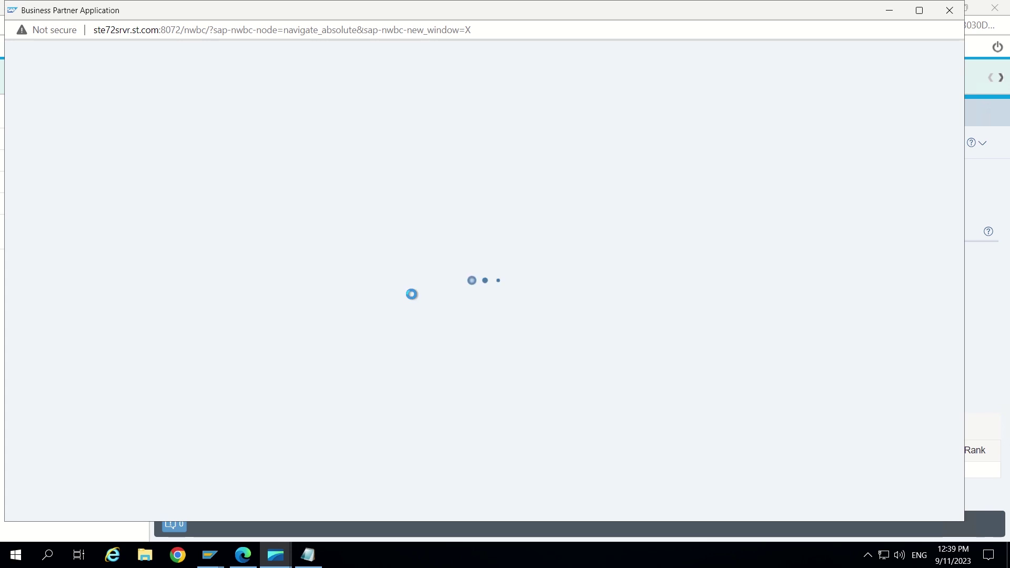
scroll(368, 378, "down", 2)
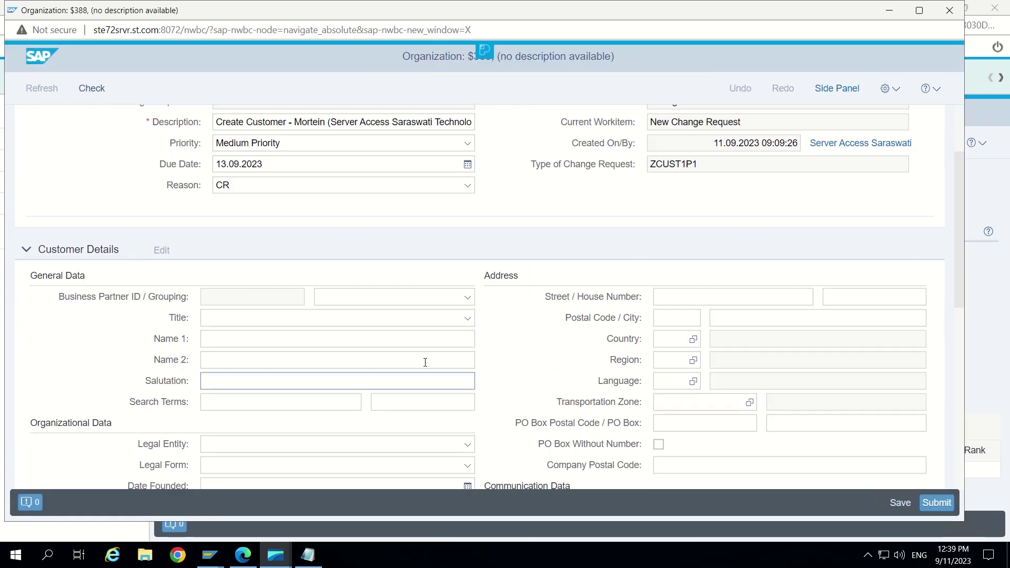
- Set the new organization's grouping to Internal number assignment
left_click(467, 297)
scroll(467, 300, "down", 4)
left_click(437, 253)
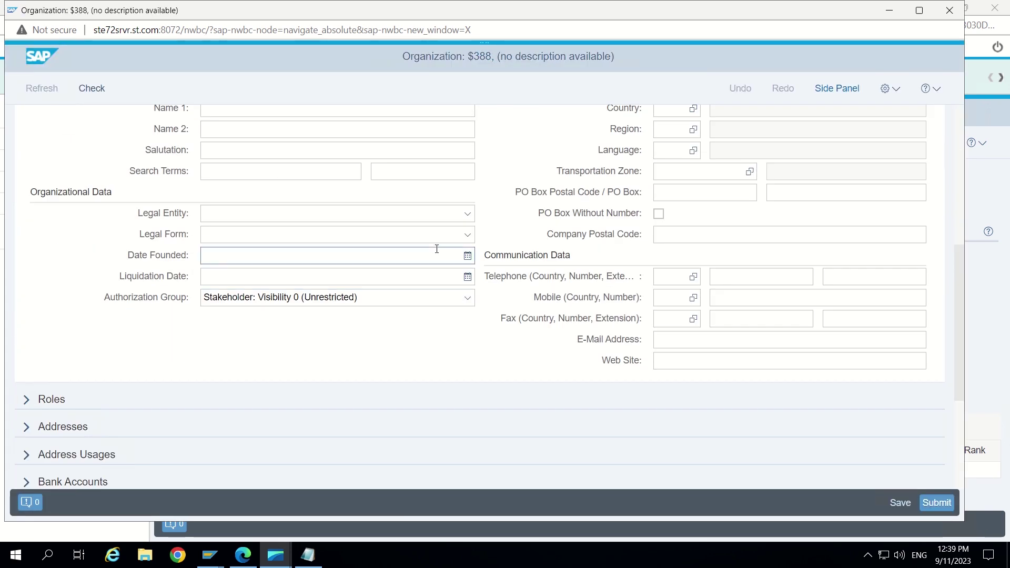
scroll(436, 248, "up", 3)
scroll(437, 248, "up", 3)
left_click(468, 412)
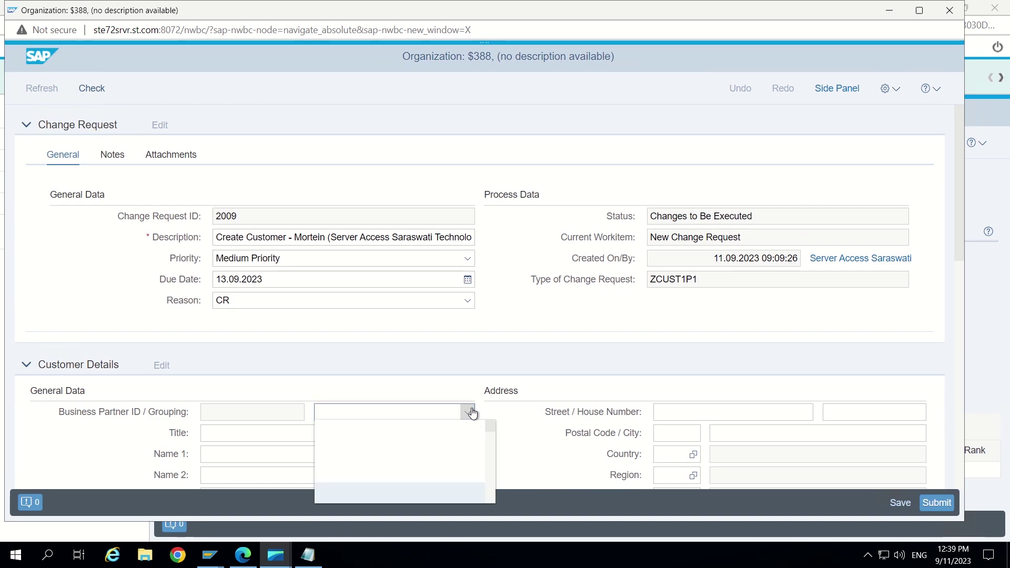
scroll(423, 407, "down", 3)
scroll(424, 407, "down", 1)
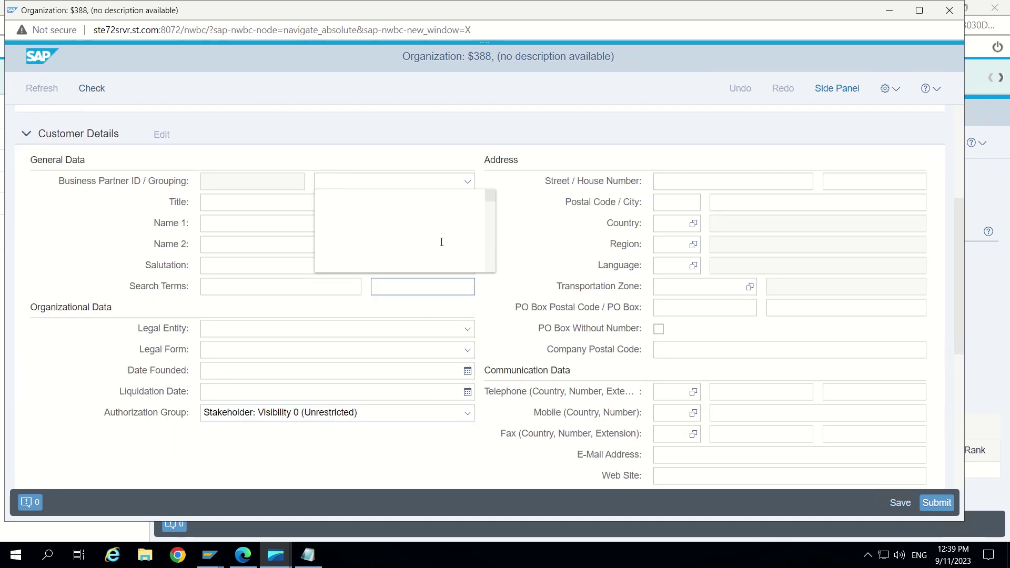
left_click(468, 190)
left_click(468, 189)
scroll(397, 336, "down", 5)
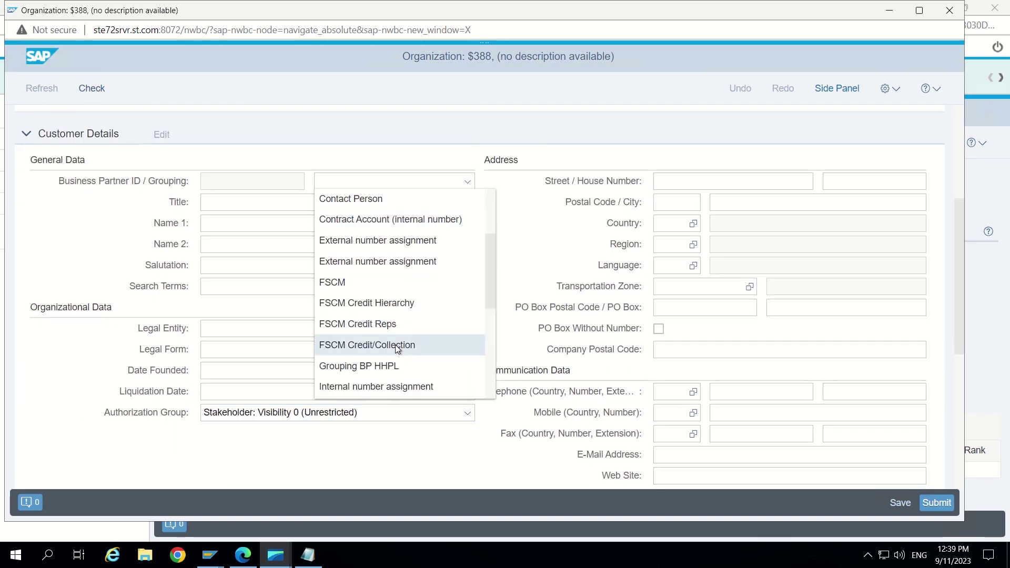
left_click(395, 314)
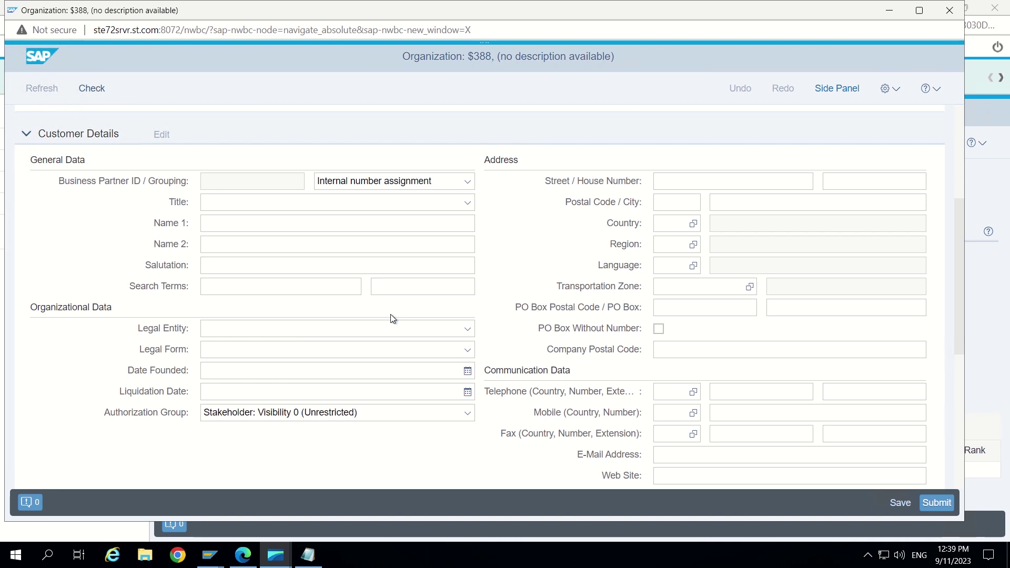
- Fill Name 1 with HINDUSTAN STORES from the suggestions, flagging duplicates 612300 and 612301
left_click(215, 224)
type("H")
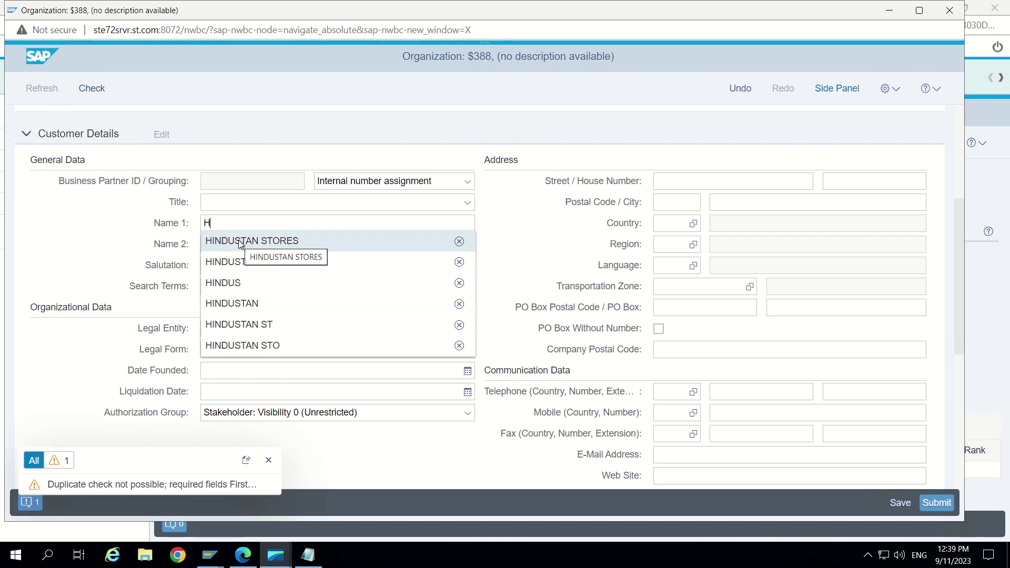
left_click(238, 240)
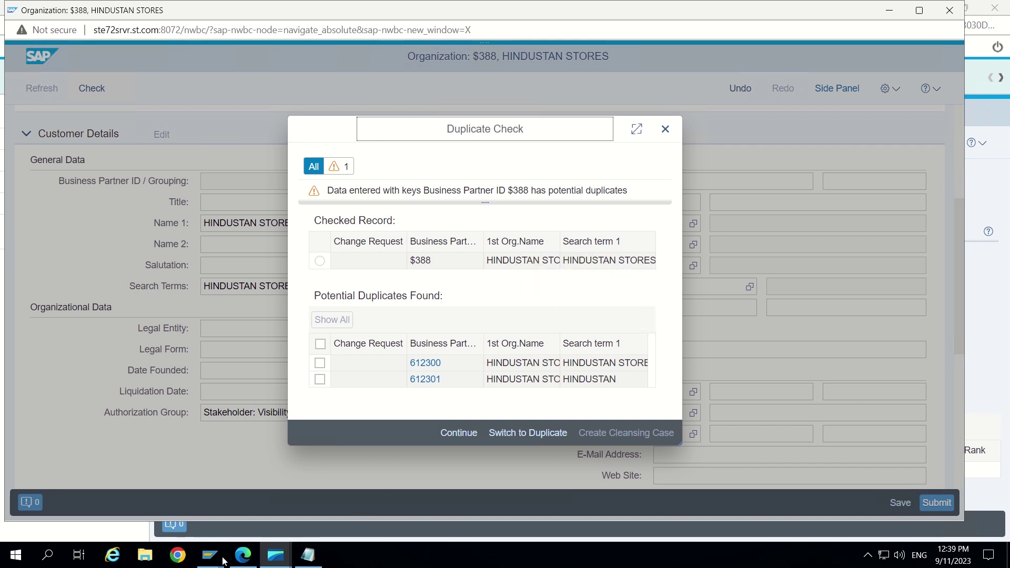
- Tick duplicate 612300 and switch to that existing HINDUSTAN STORES organization
mouse_move(210, 555)
mouse_move(222, 519)
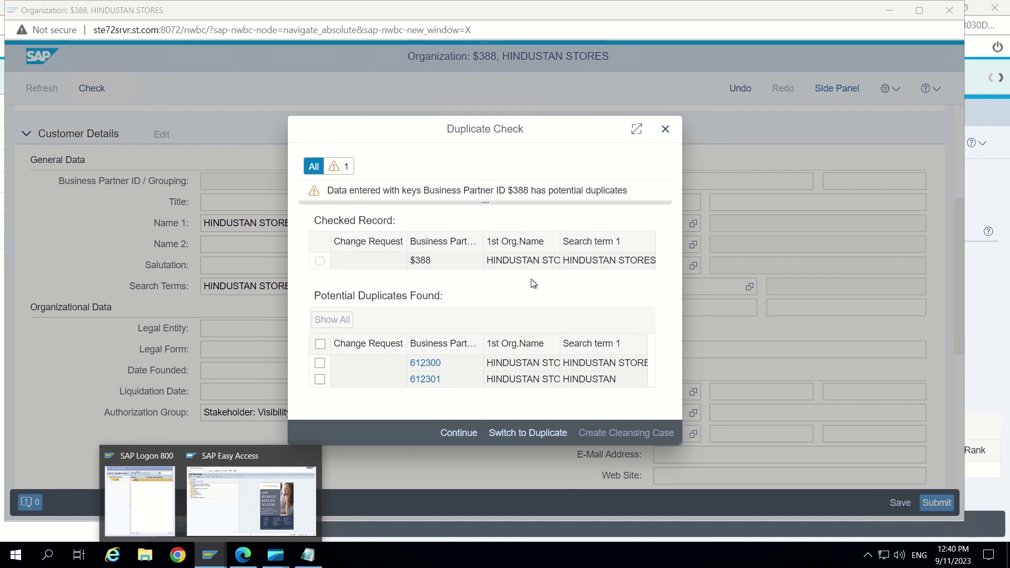
left_click(560, 138)
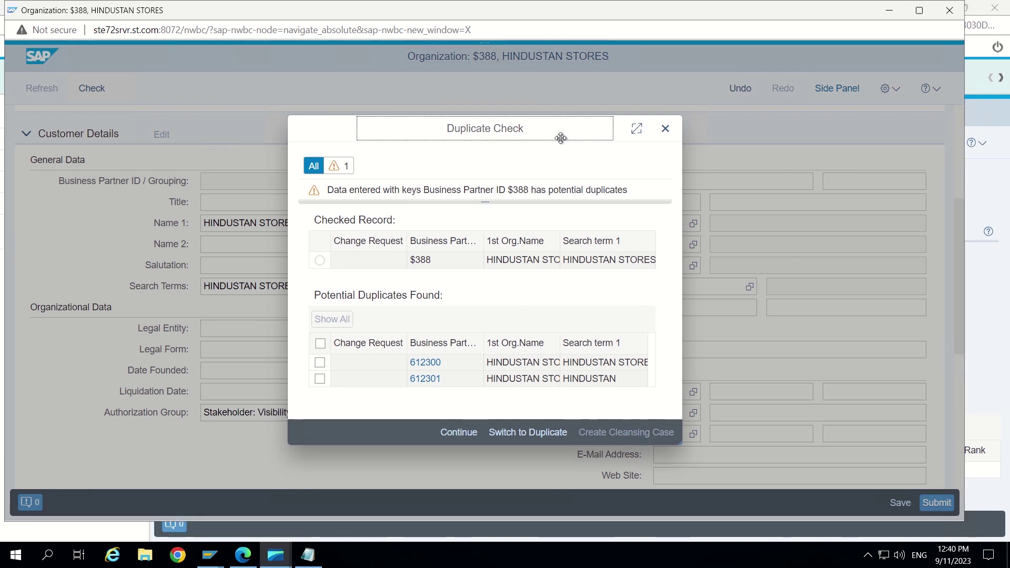
left_click(321, 363)
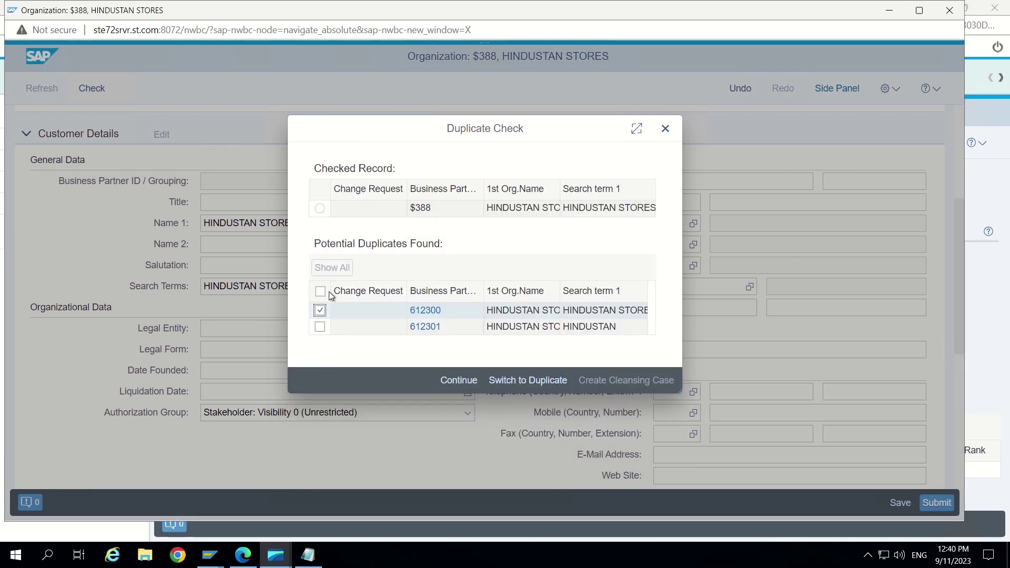
left_click(320, 310)
left_click(320, 310)
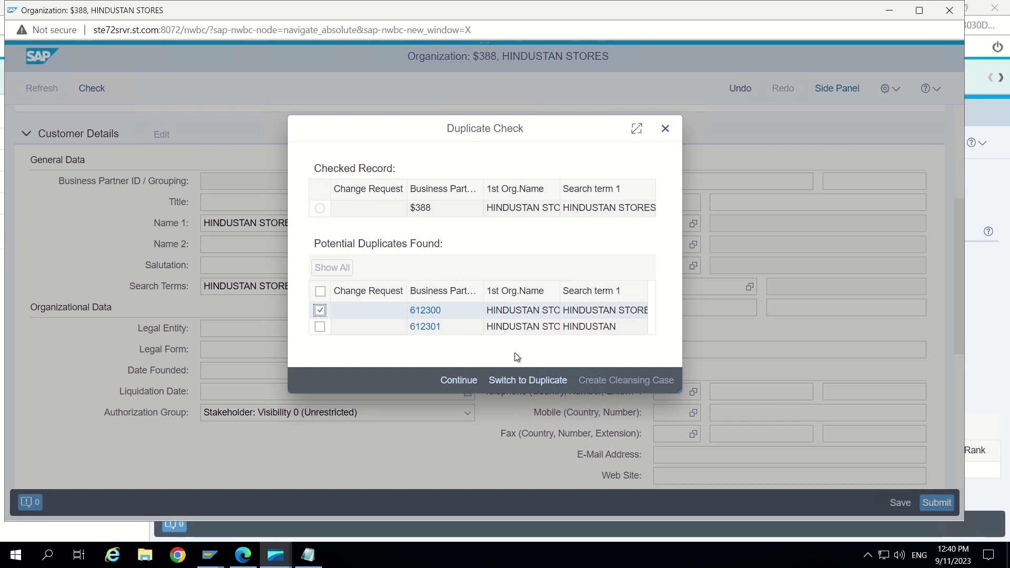
left_click(523, 381)
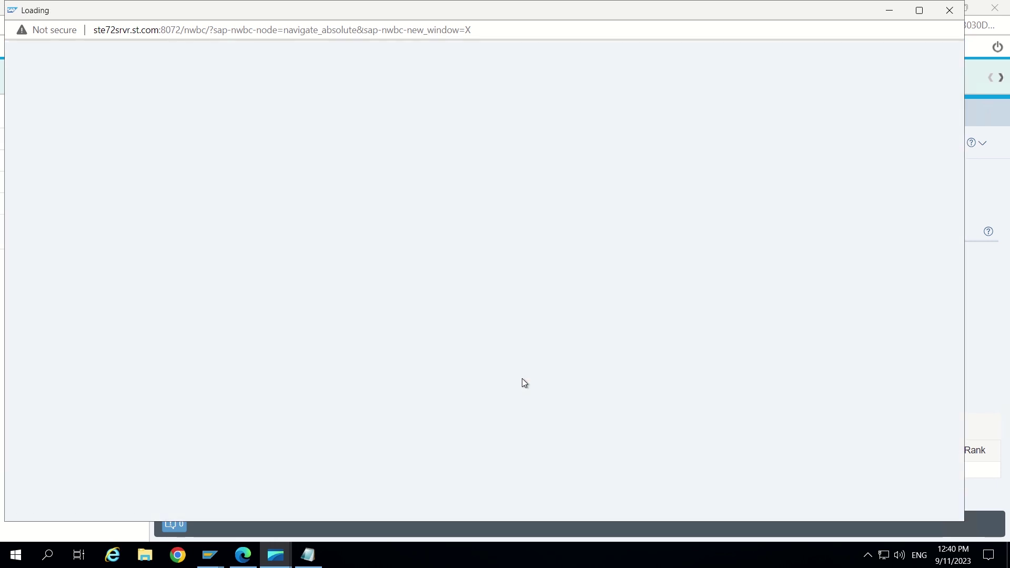